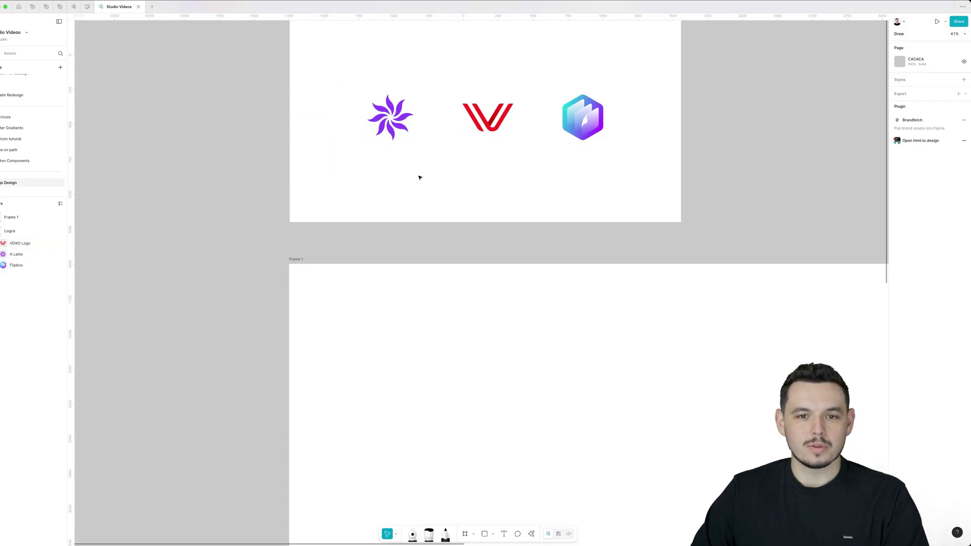
Duplicate the purple flower logo from the Logos frame into the empty Frame 1.
click(394, 117)
drag(394, 117, 482, 389)
scroll(481, 390, down, 5)
scroll(482, 390, right, 3)
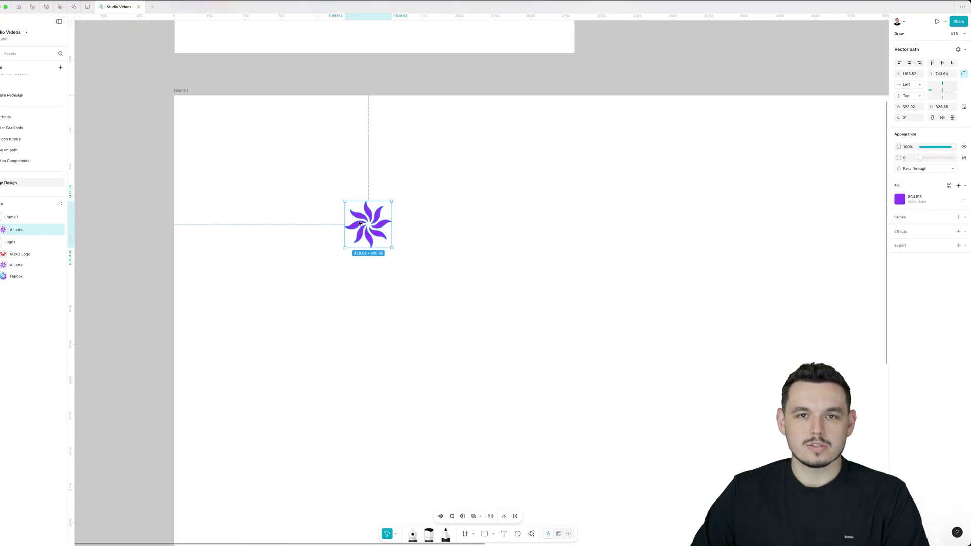
scroll(377, 224, up, 3)
scroll(377, 225, up, 3)
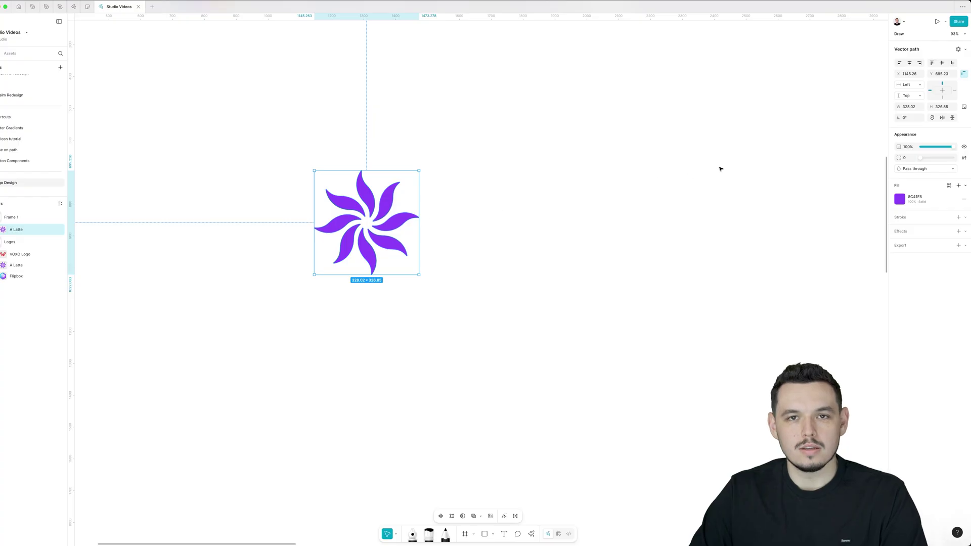
drag(443, 215, 362, 228)
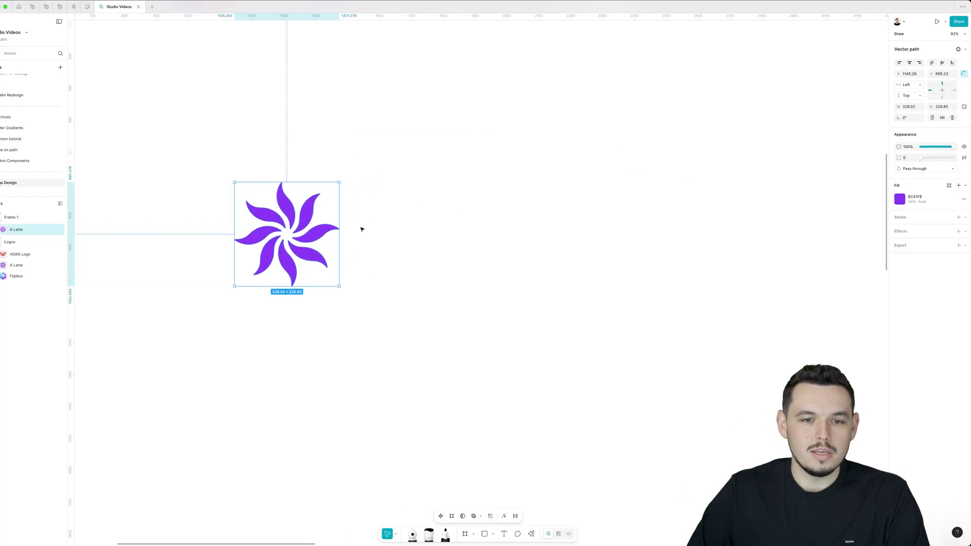
Copy a single petal out of the purple flower and place it horizontally beside the logo as a reference.
double_click(284, 207)
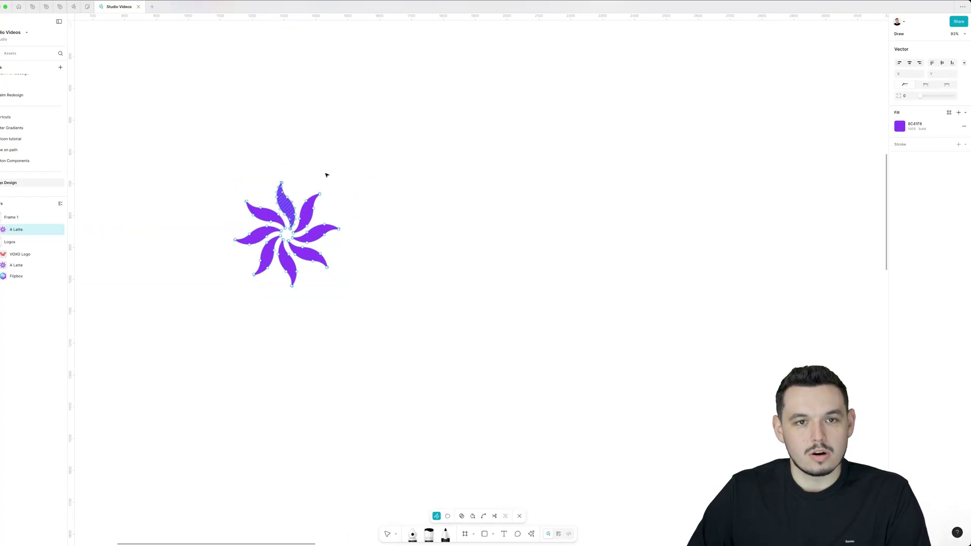
key(Escape)
key(super+v)
drag(281, 205, 473, 201)
click(498, 202)
scroll(498, 202, up, 5)
scroll(491, 204, right, 2)
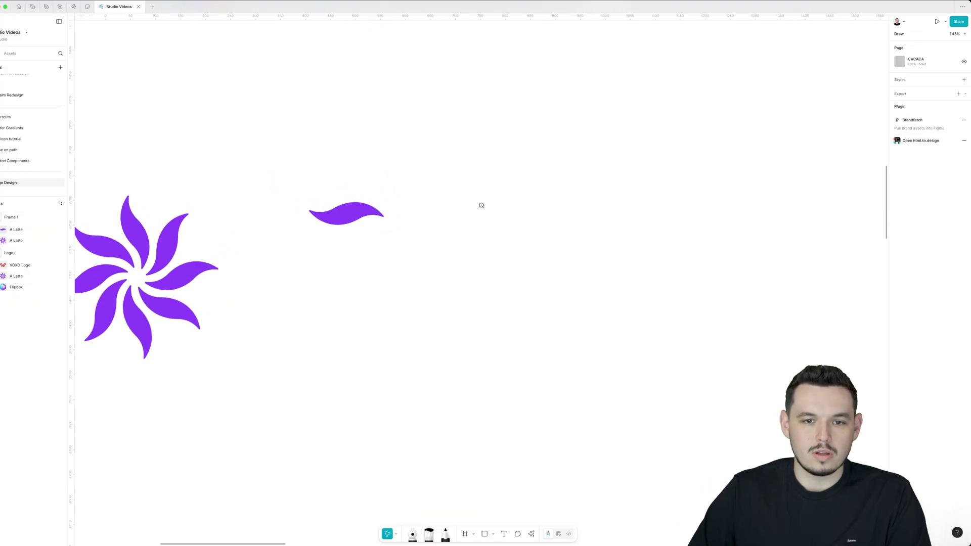
Draw an open S-shaped curve about 223 × 29 with the Pen tool beside the reference petal.
scroll(479, 208, up, 4)
key(p)
click(430, 203)
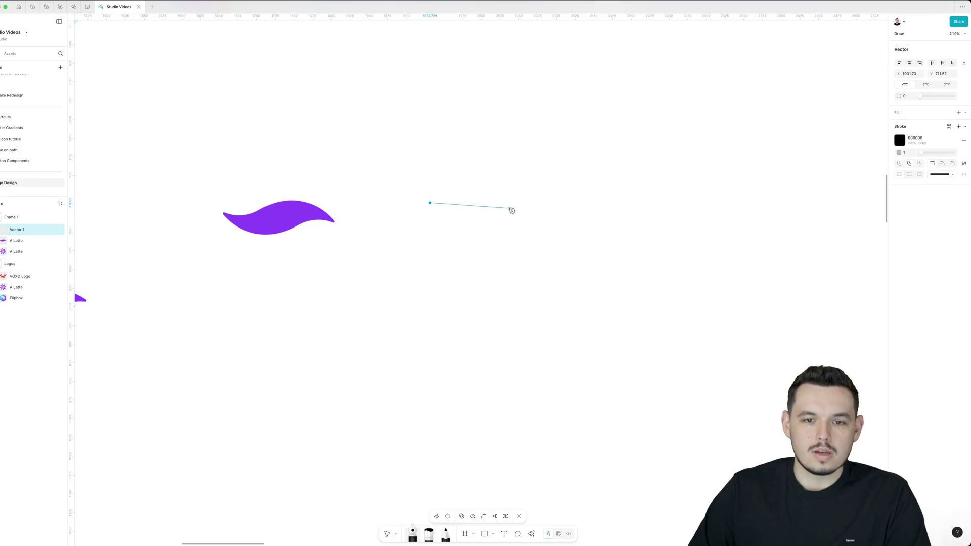
drag(508, 207, 552, 184)
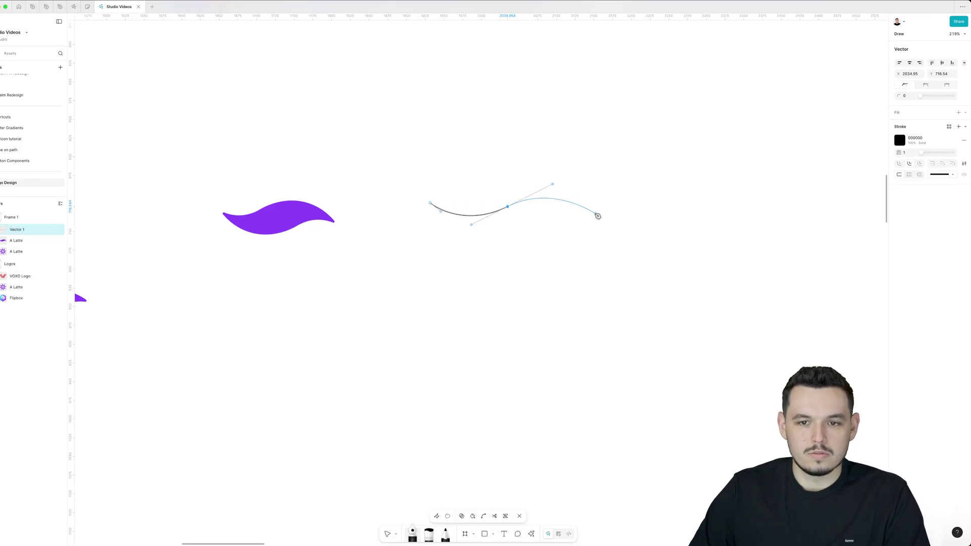
drag(598, 206, 614, 216)
key(Escape)
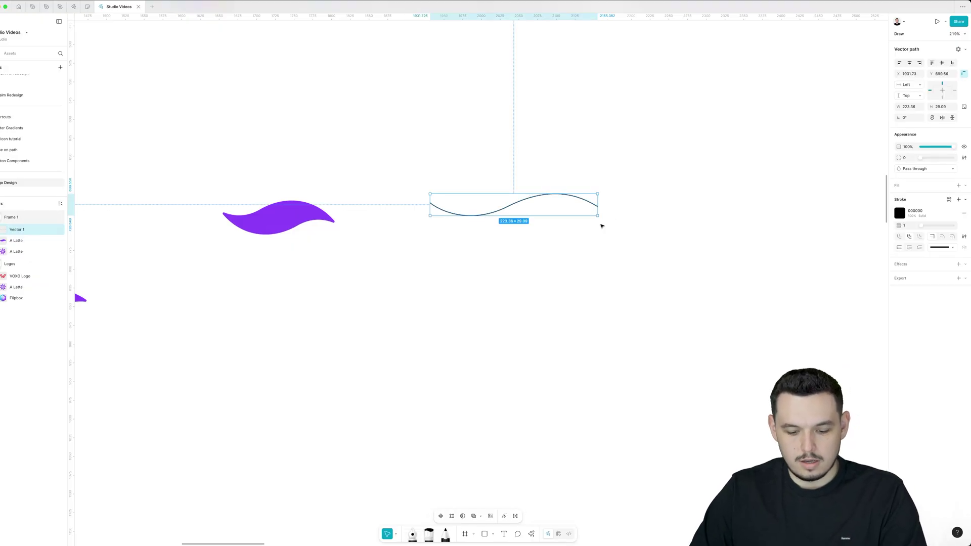
Duplicate the S-curve, flip the copy horizontally and vertically, and place it just below the original.
key(super+d)
key(super+v)
key(shift+h)
key(shift+v)
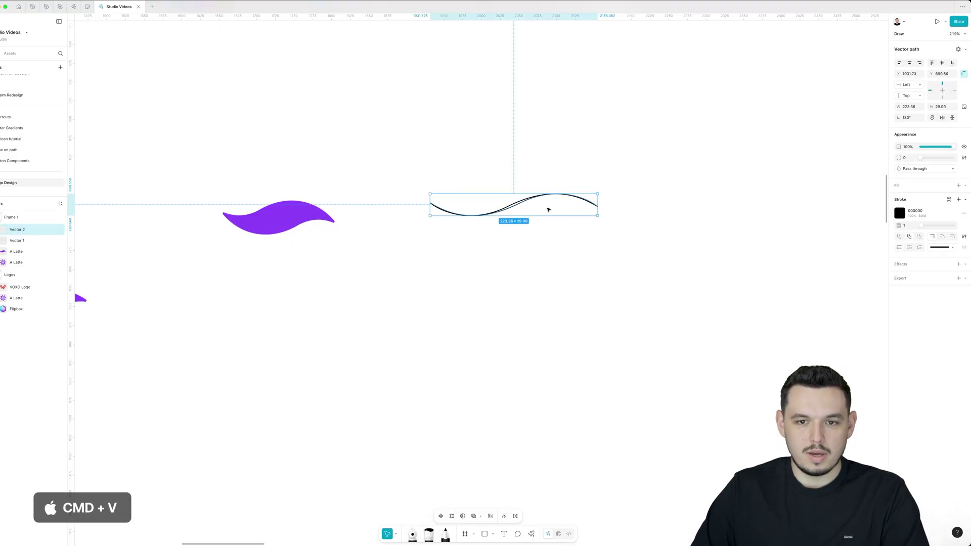
scroll(537, 208, up, 2)
key(shift+h)
drag(533, 210, 534, 232)
key(shift+v)
Narrow both curves to about 170 wide, and flip the upper curve horizontally and vertically.
shift+click(418, 208)
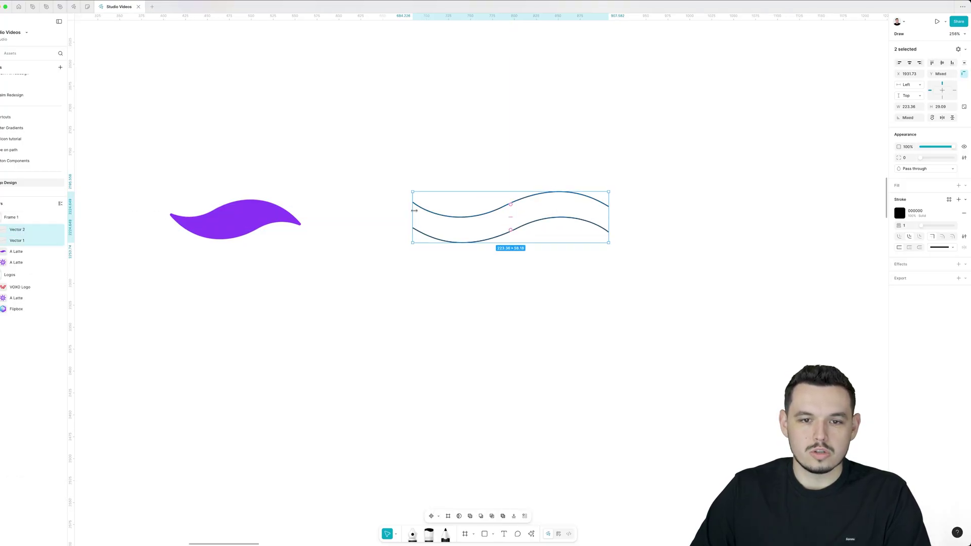
drag(412, 209, 443, 228)
double_click(436, 205)
key(Escape)
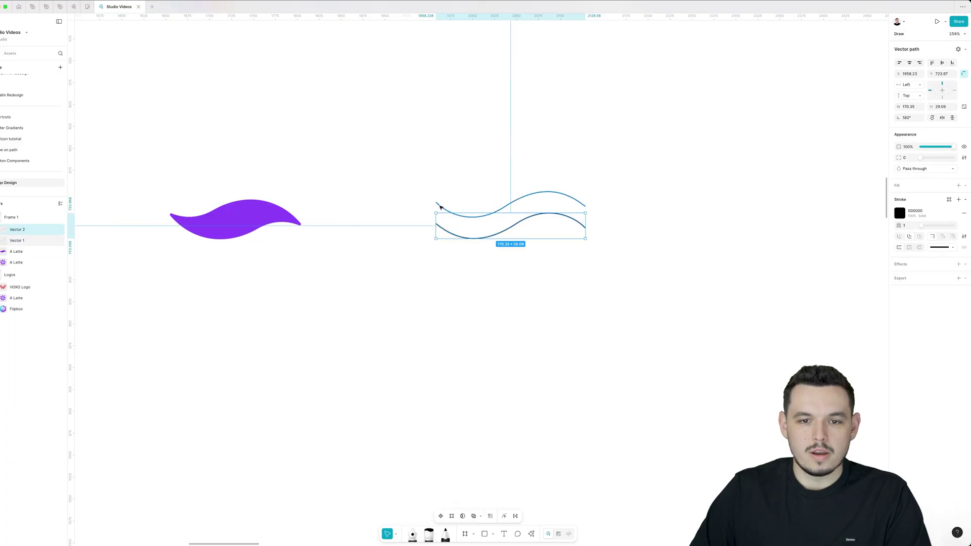
click(440, 206)
key(shift+h)
key(shift+v)
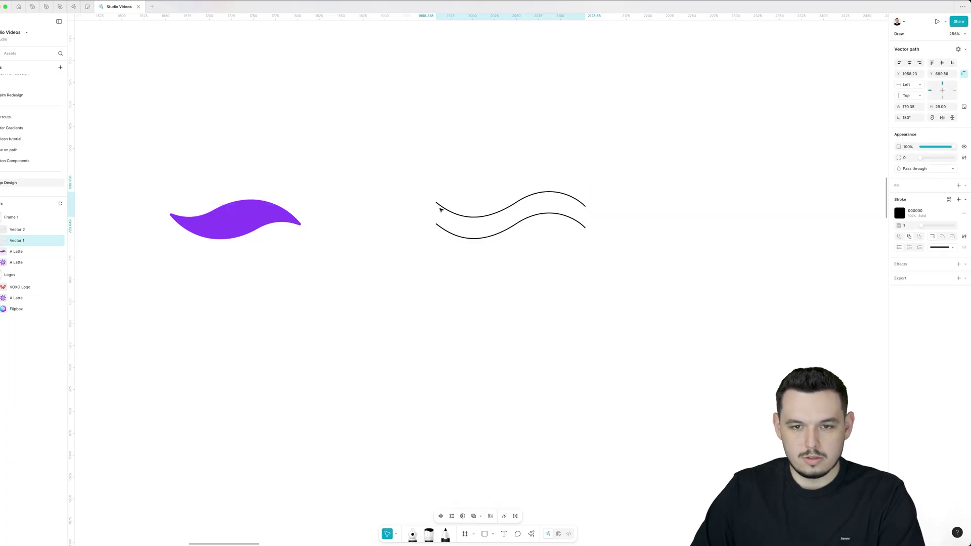
Move the lower curve's endpoints onto the upper curve's ends and flatten both curves into one vector.
click(436, 224)
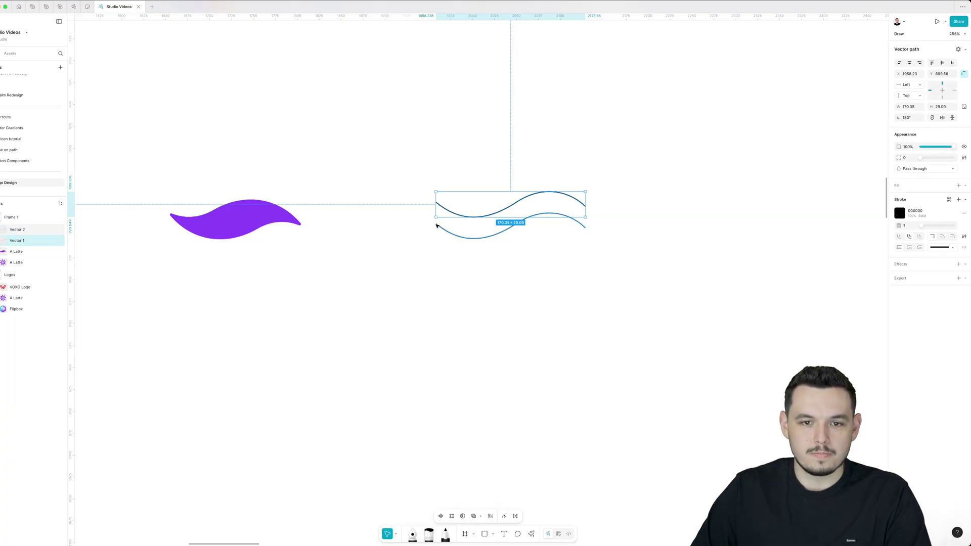
double_click(436, 224)
drag(436, 224, 438, 205)
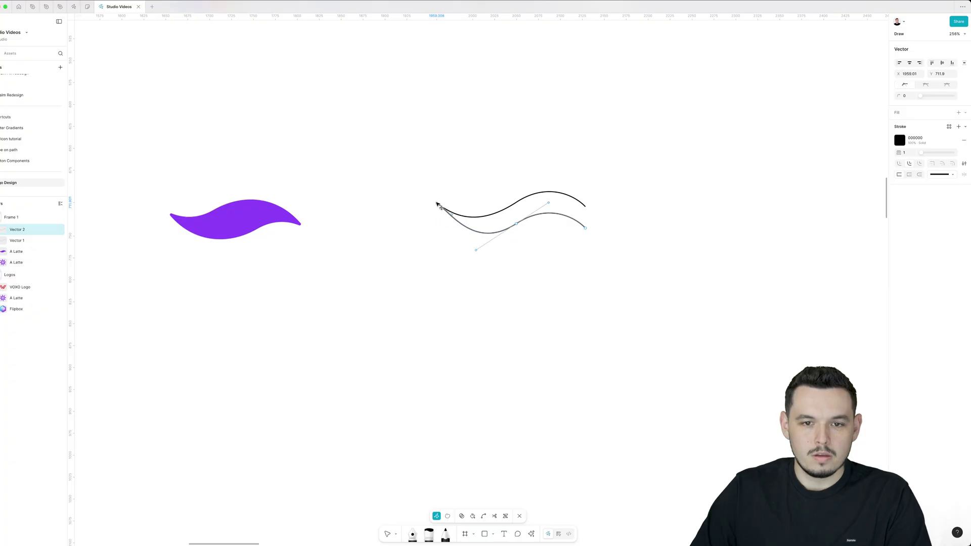
drag(585, 228, 469, 164)
double_click(603, 221)
key(super+e)
Align the overlapping anchor points at each tip of the petal outline so both ends meet exactly.
scroll(452, 199, up, 5)
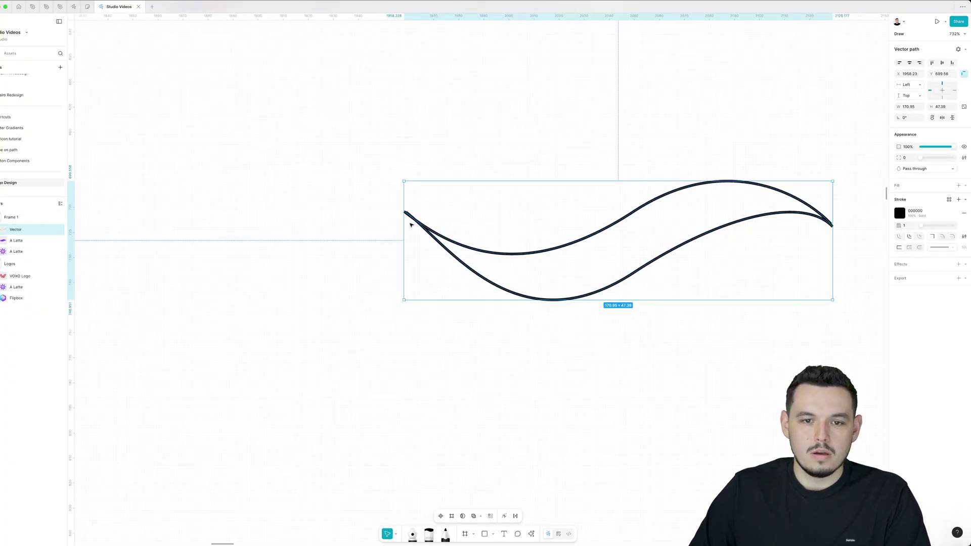
double_click(412, 222)
drag(411, 221, 391, 195)
click(910, 63)
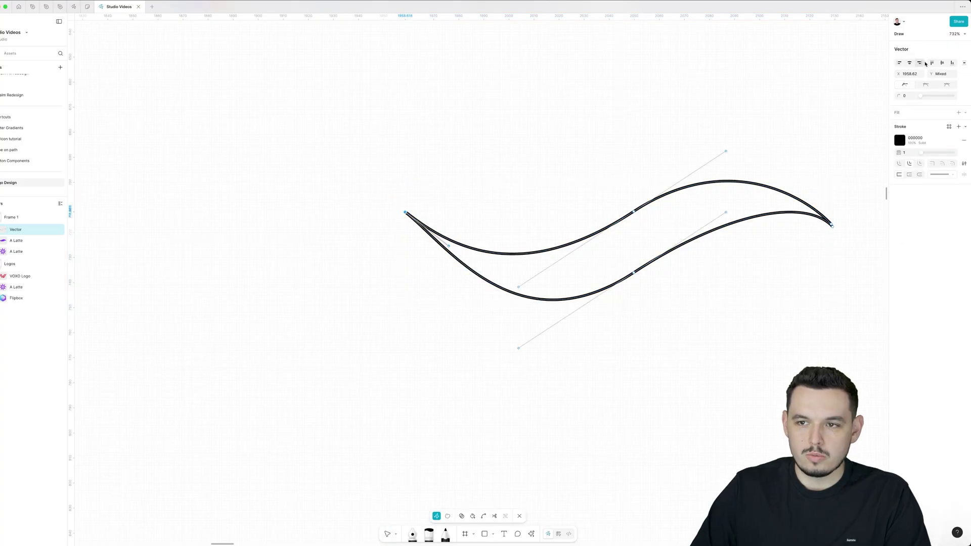
click(943, 63)
drag(820, 210, 851, 233)
click(919, 63)
click(952, 64)
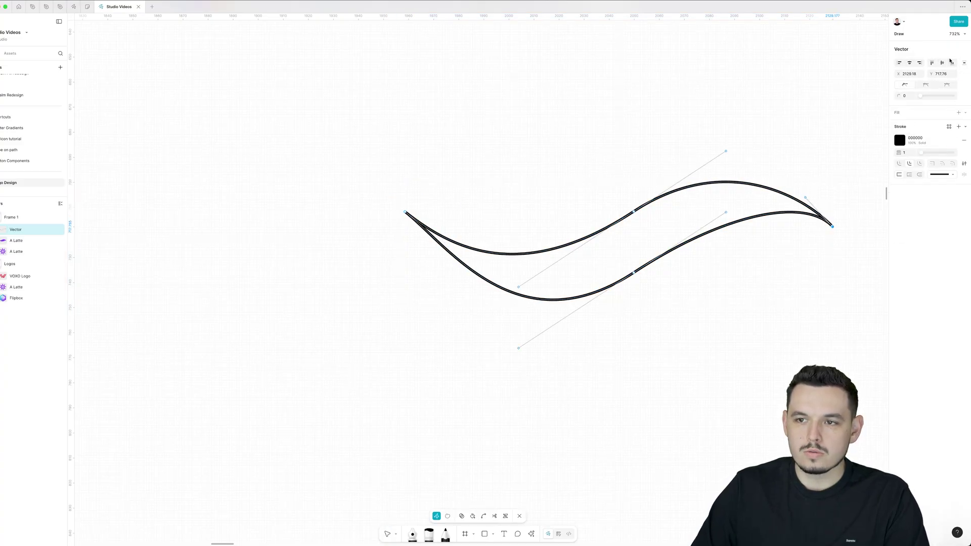
key(Escape)
key(Escape)
Reshape the petal outline by adjusting its tip handles and middle anchors into a fuller, smoother body.
scroll(376, 223, down, 4)
double_click(439, 238)
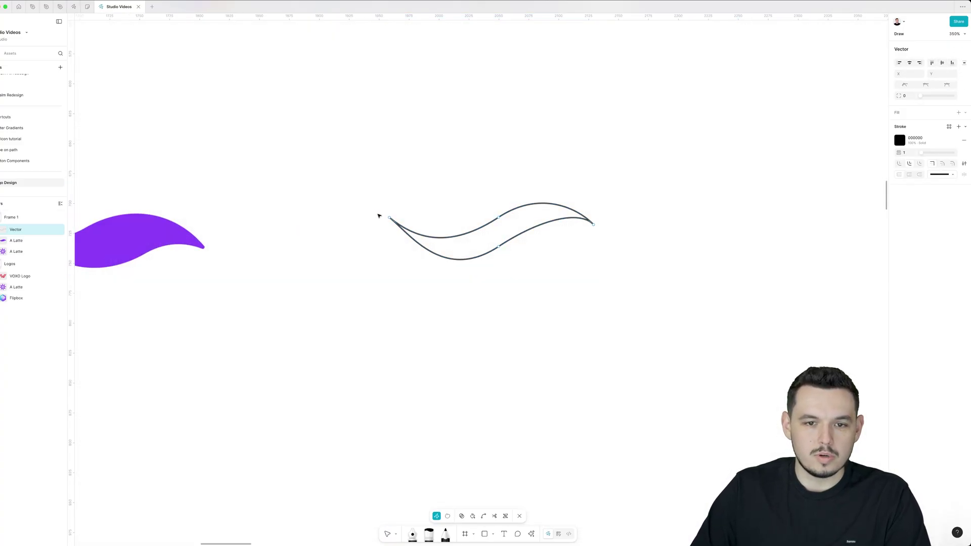
drag(372, 207, 396, 242)
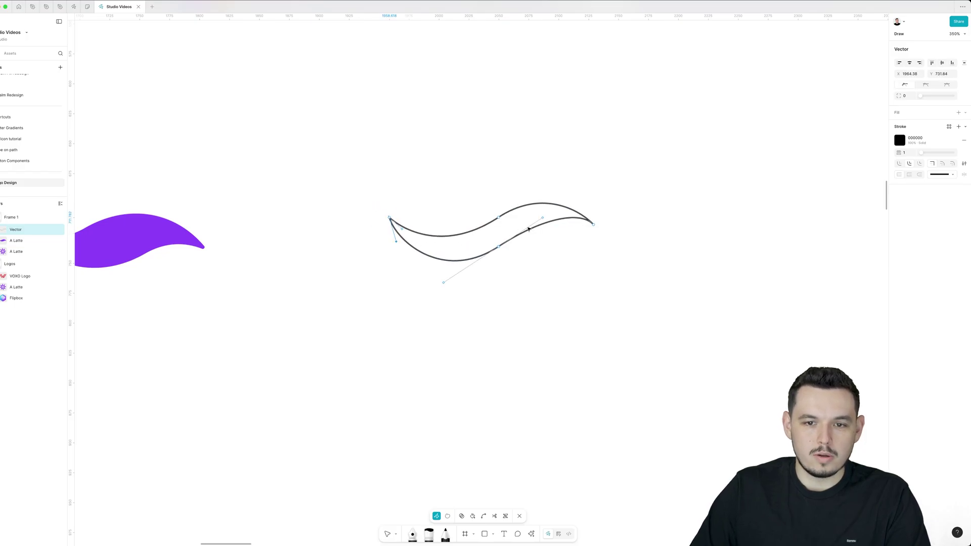
mouse_move(585, 211)
mouse_down()
mouse_move(583, 202)
mouse_move(573, 214)
mouse_up()
click(593, 224)
drag(498, 218, 498, 250)
drag(402, 229, 403, 225)
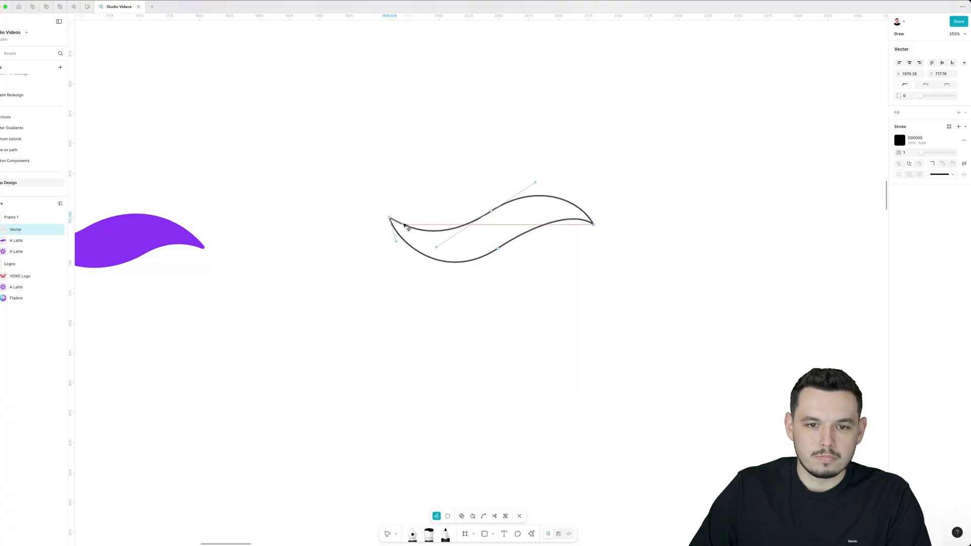
Swap the petal outline's black stroke for a solid black fill.
click(336, 223)
key(Escape)
key(shift+x)
click(433, 284)
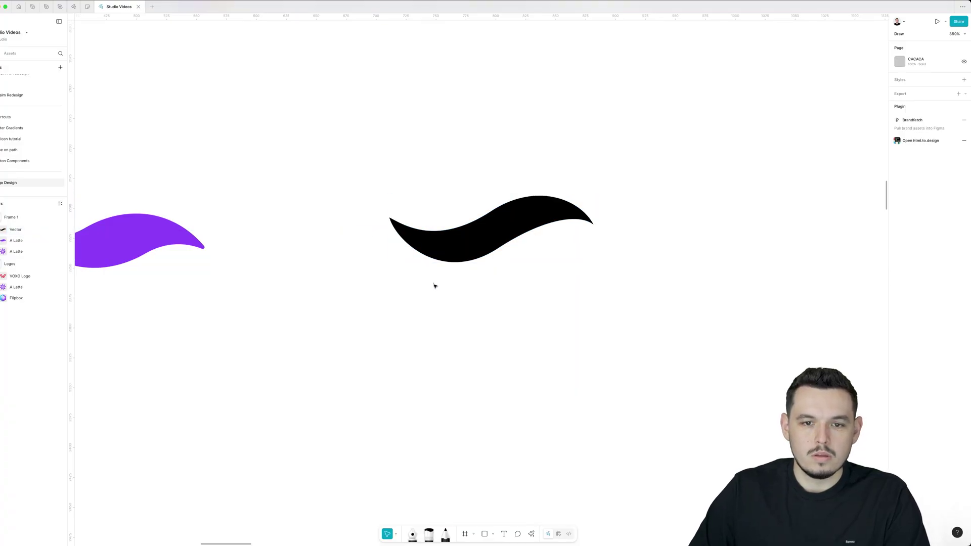
Duplicate the black petal below the original and rotate the copy to 90°.
scroll(432, 284, down, 5)
scroll(451, 268, down, 3)
drag(453, 300, 468, 178)
scroll(474, 199, up, 3)
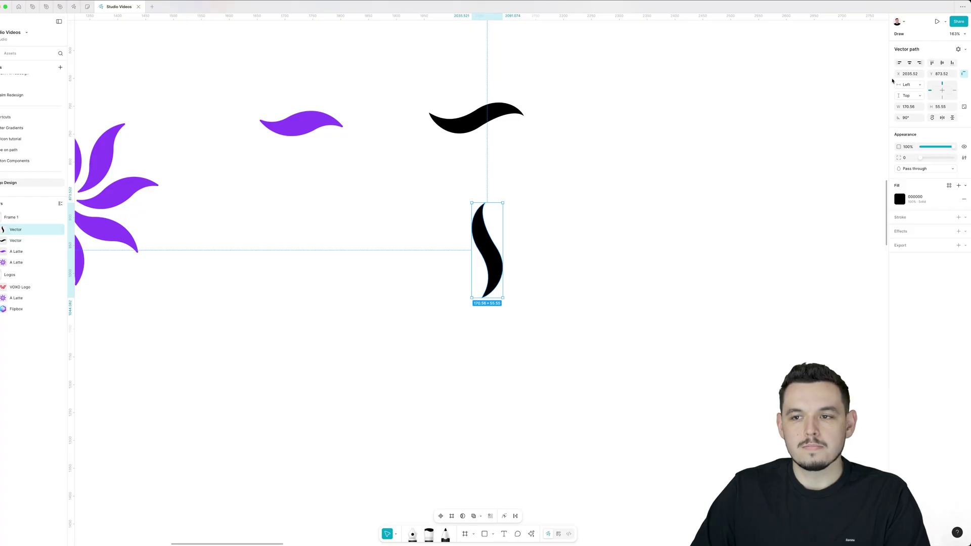
Apply a radial Repeat transform to the vertical petal and set its spacing unit to Px.
click(957, 50)
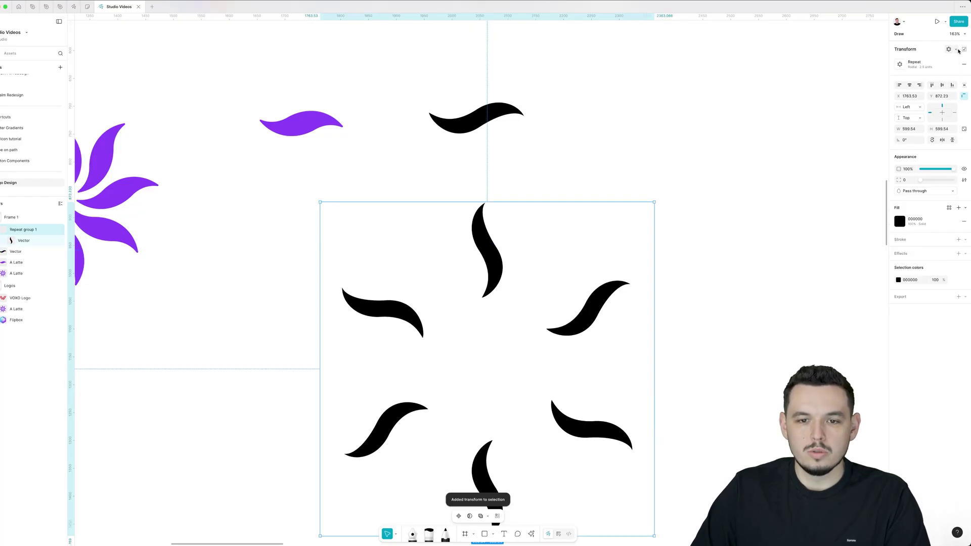
scroll(658, 213, down, 3)
drag(710, 157, 434, 309)
click(901, 65)
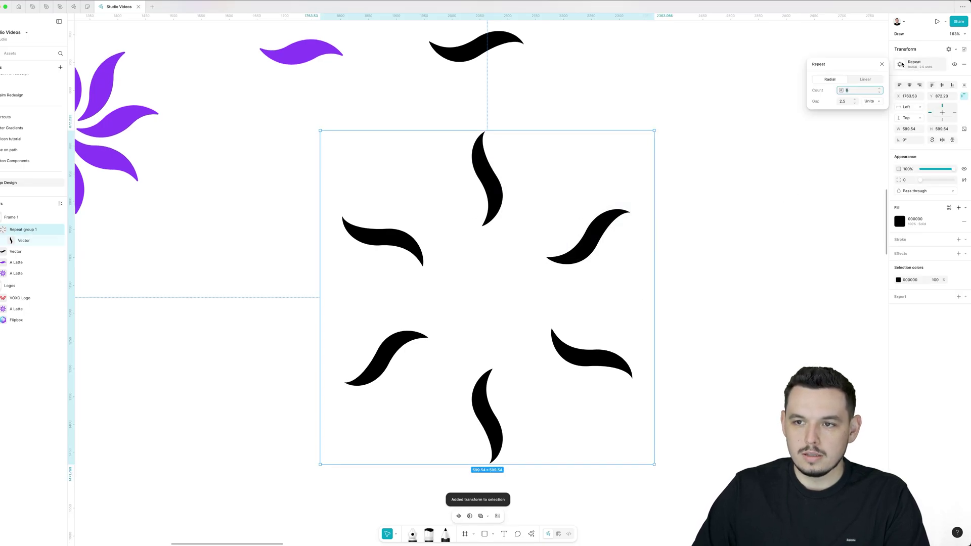
click(871, 101)
click(873, 108)
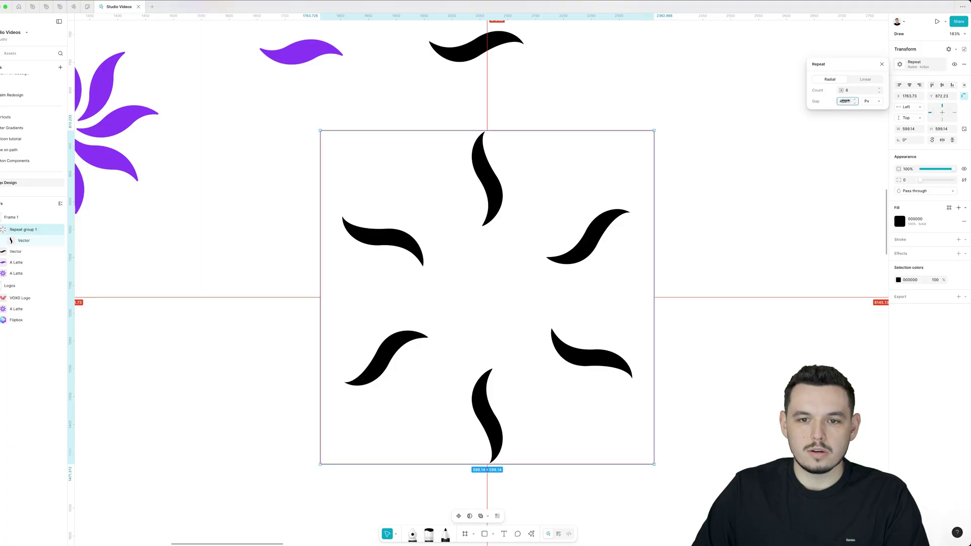
Set the radial repeat to a count of 8 and a spacing of 214 px.
drag(844, 101, 749, 116)
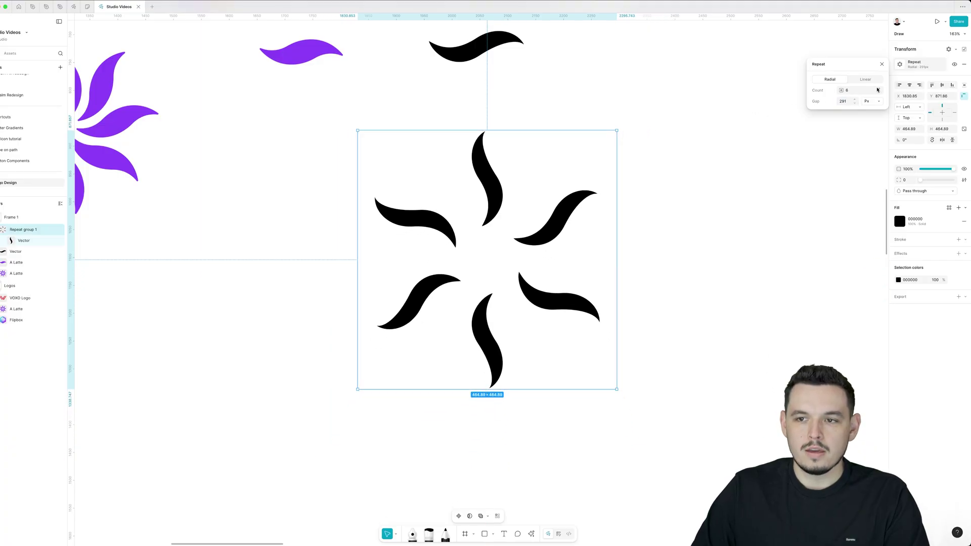
click(880, 89)
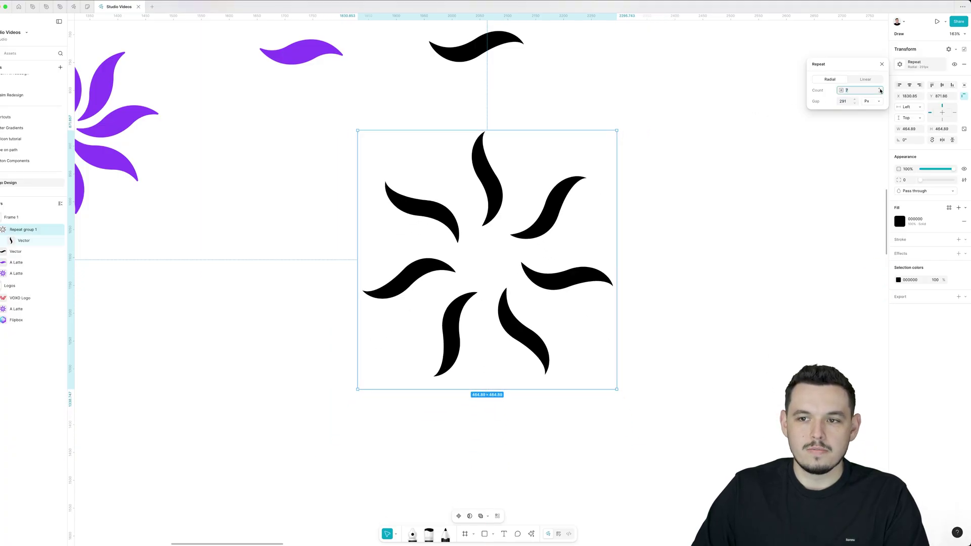
scroll(653, 154, left, 3)
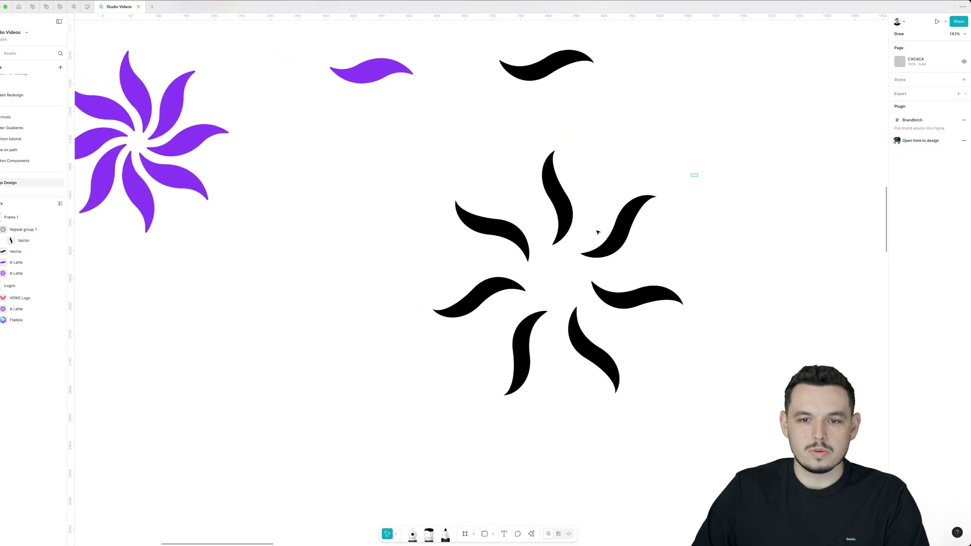
click(880, 89)
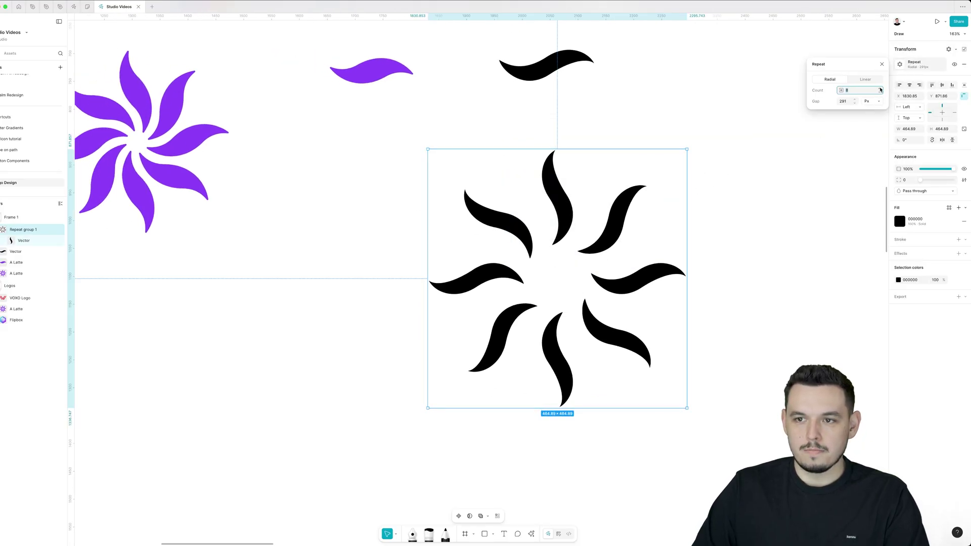
click(842, 102)
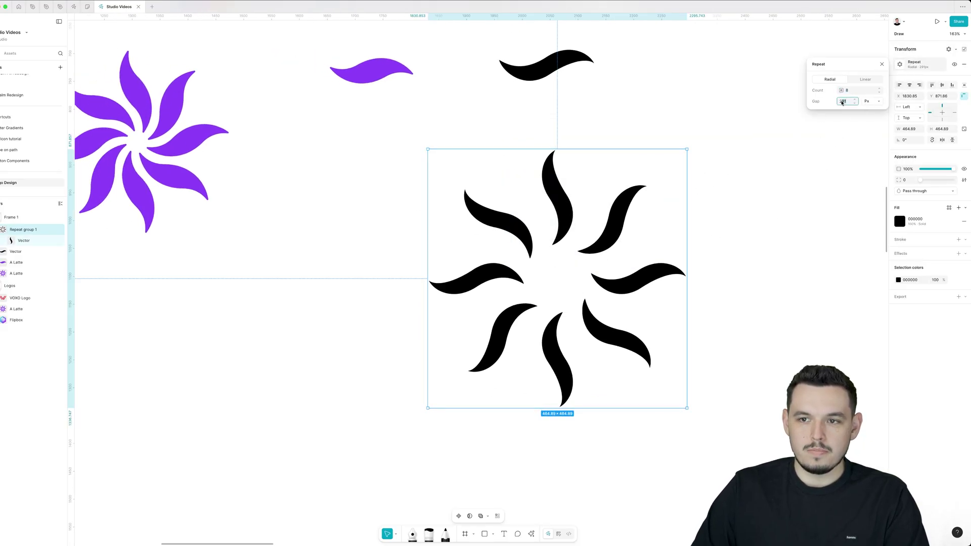
drag(839, 102, 786, 98)
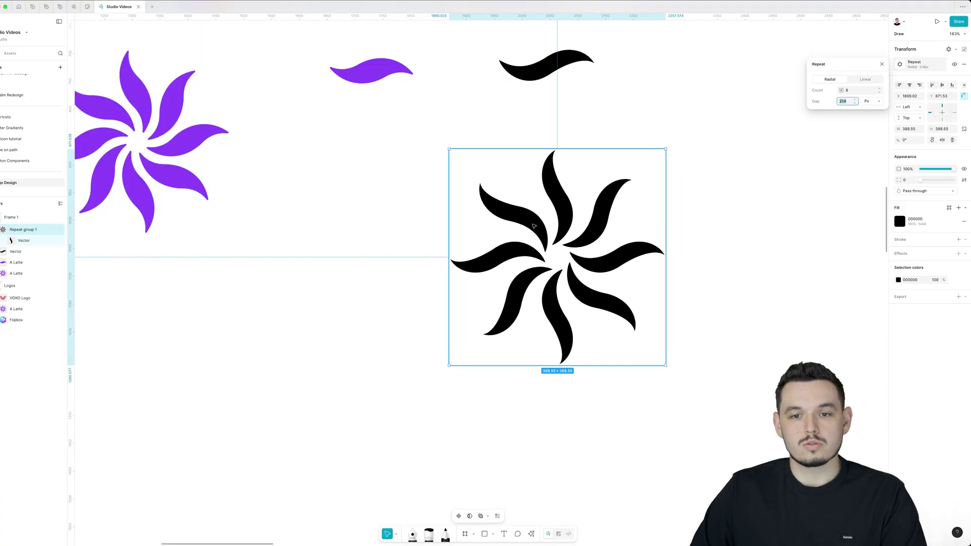
Widen the repeat group's source petal by adjusting its inner-tip handle and spreading its two middle anchors apart.
double_click(566, 229)
scroll(565, 231, up, 2)
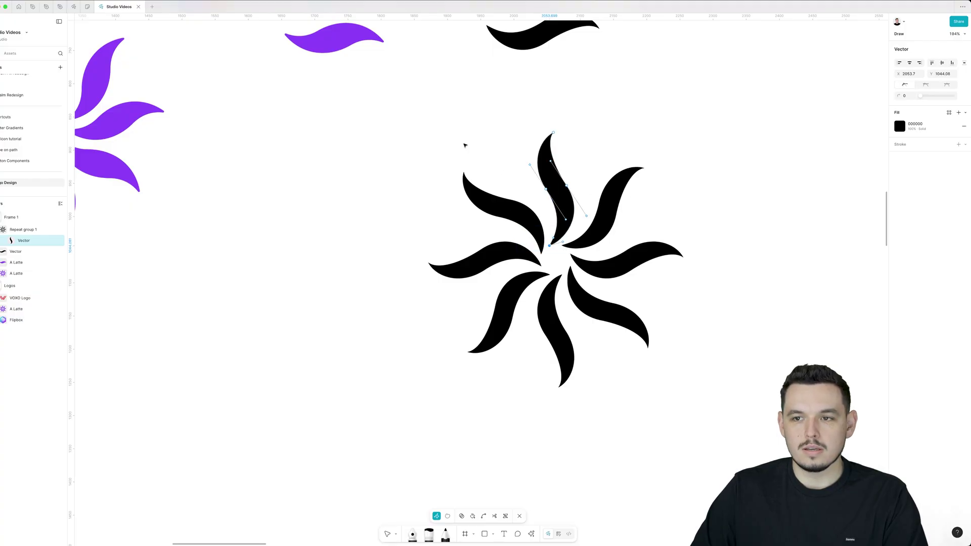
click(550, 246)
scroll(566, 249, up, 2)
drag(563, 249, 553, 244)
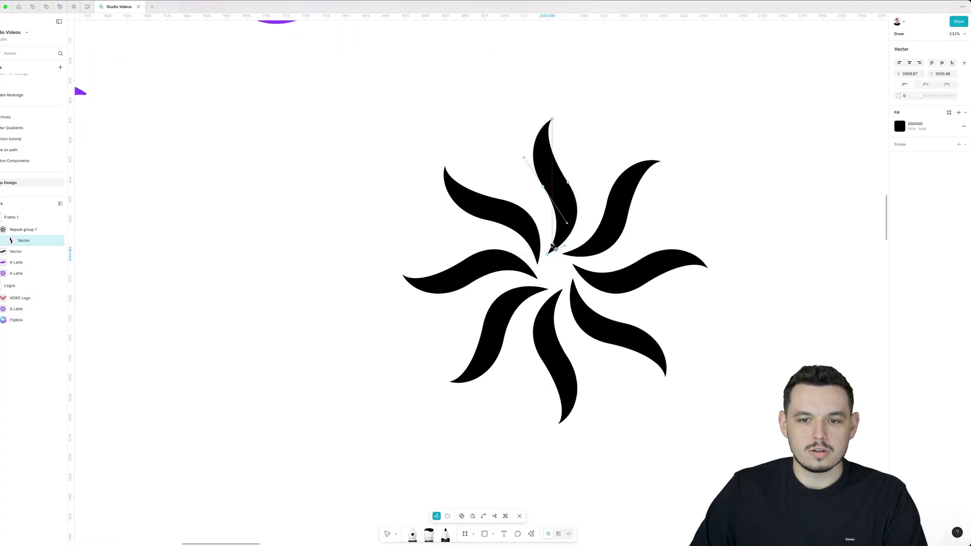
drag(543, 187, 569, 174)
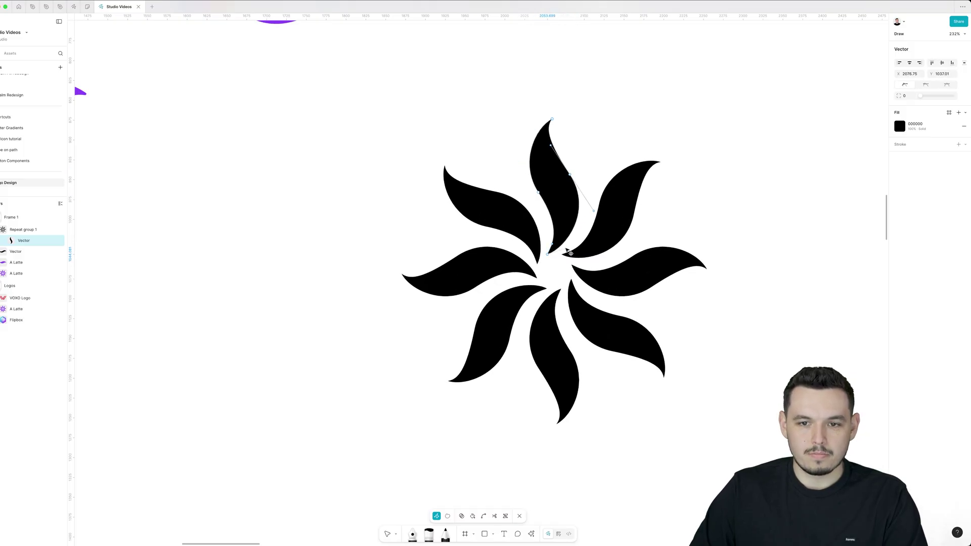
Shift the source petal's inner tip slightly sideways and undo the surplus adjustment.
click(548, 254)
drag(549, 256, 559, 258)
key(ctrl+z)
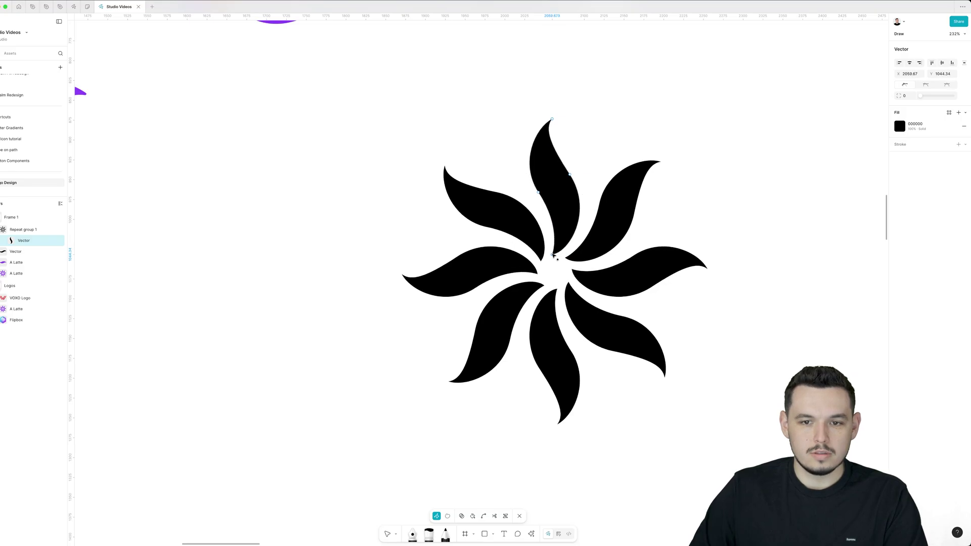
Finish editing the source petal's path and set its corner radius to 1.
scroll(551, 260, down, 5)
double_click(644, 248)
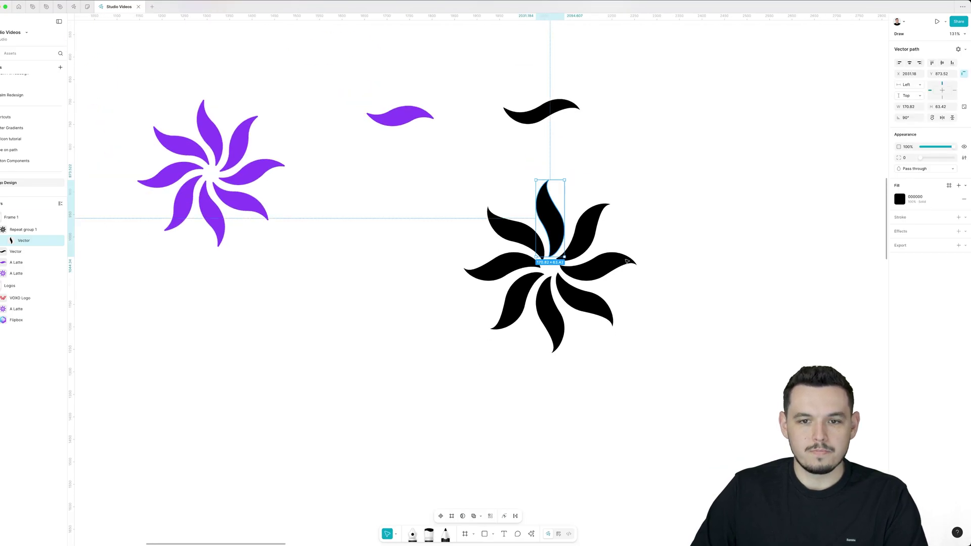
click(644, 247)
click(552, 217)
click(552, 217)
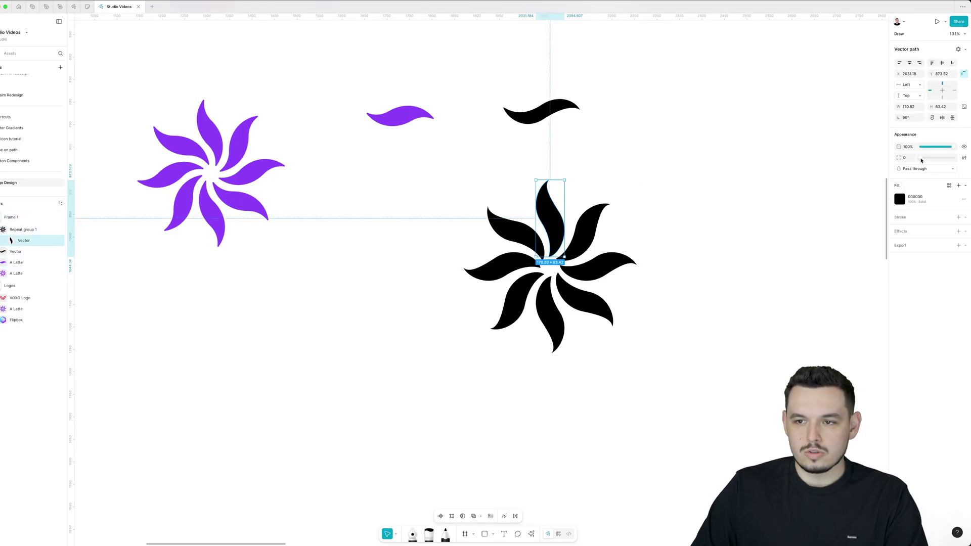
drag(921, 160, 923, 159)
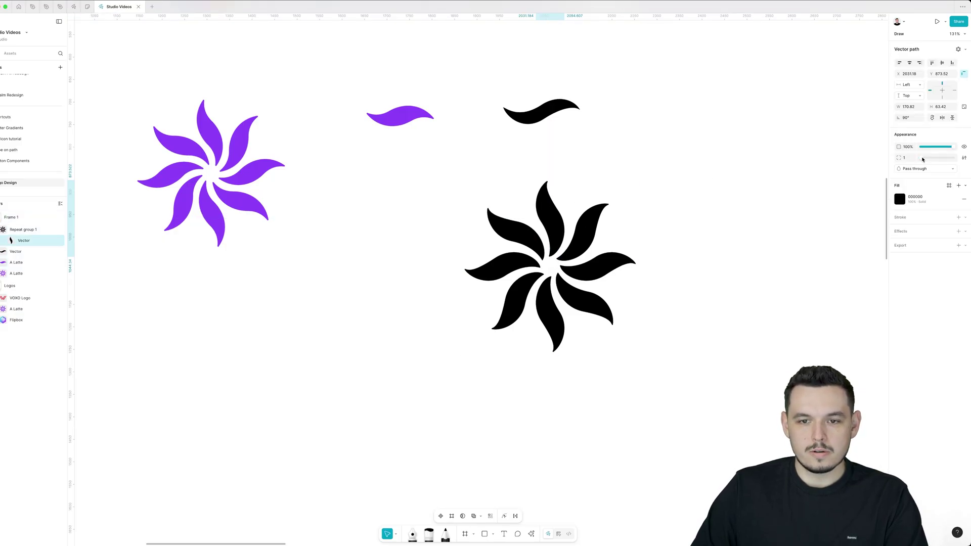
click(737, 201)
Move the black repeat group beside the purple reference flower and flatten it into a single vector.
scroll(734, 204, down, 4)
drag(718, 193, 518, 331)
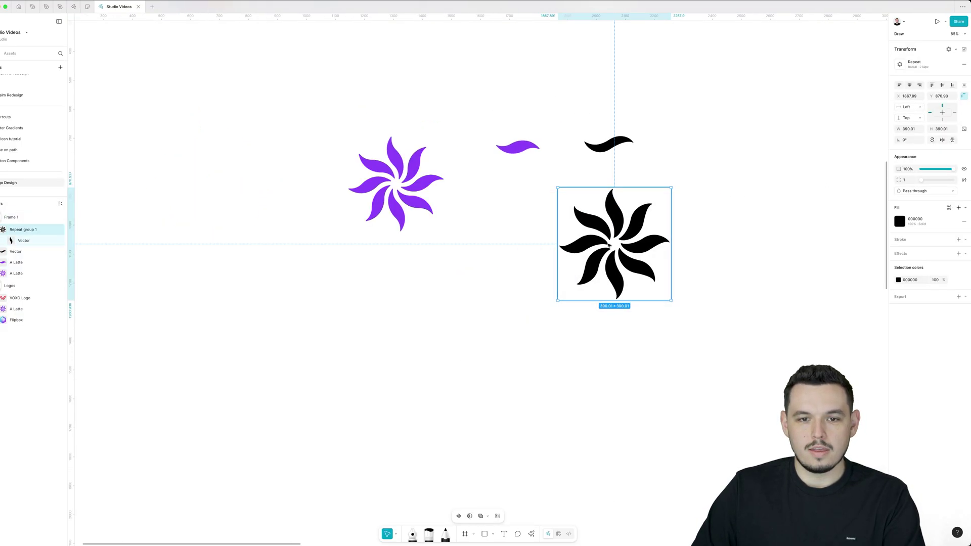
drag(609, 246, 283, 197)
scroll(283, 197, up, 5)
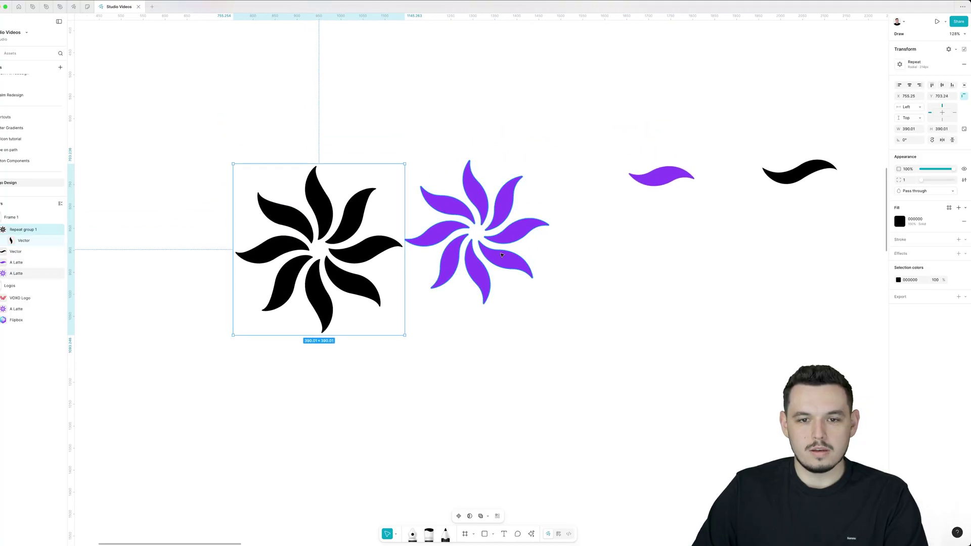
scroll(493, 249, down, 1)
key(super+e)
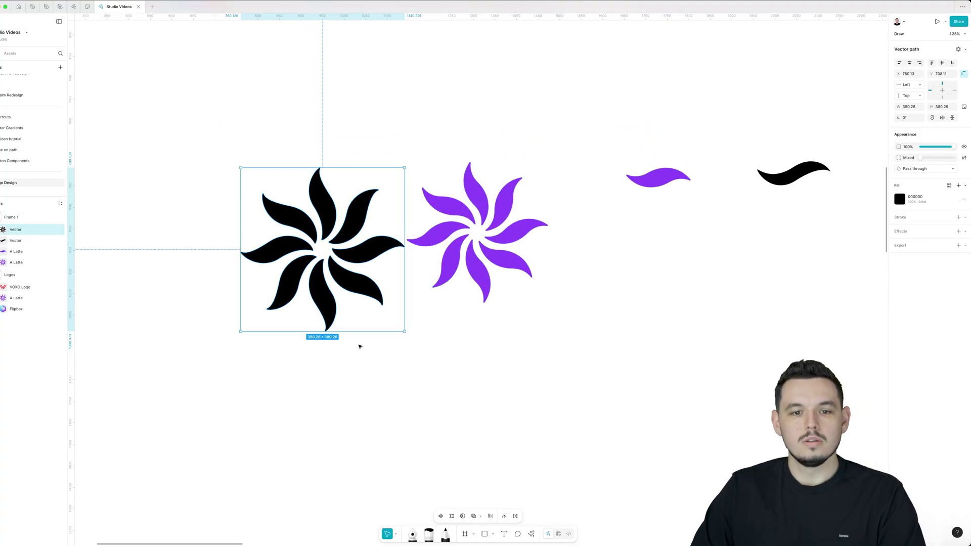
Scale the flattened flower to about 328 by 328 px and fill it with the purple sampled from the reference flower.
drag(363, 330, 362, 308)
key(i)
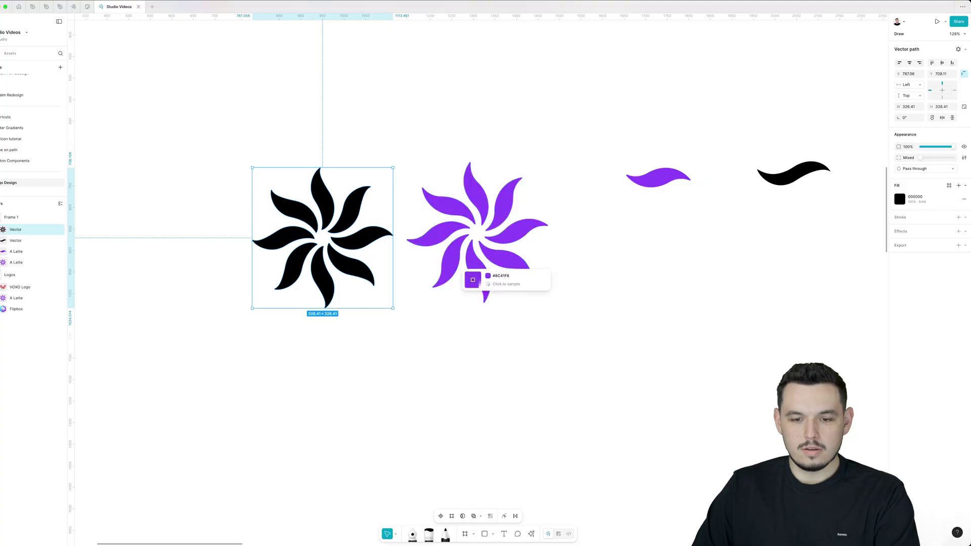
click(461, 252)
scroll(467, 281, down, 5)
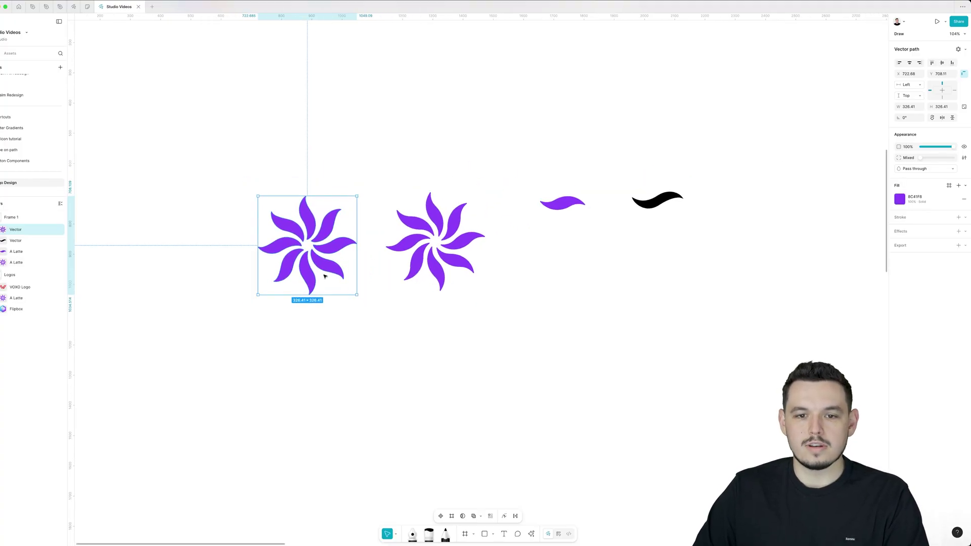
drag(467, 282, 467, 284)
scroll(344, 282, up, 5)
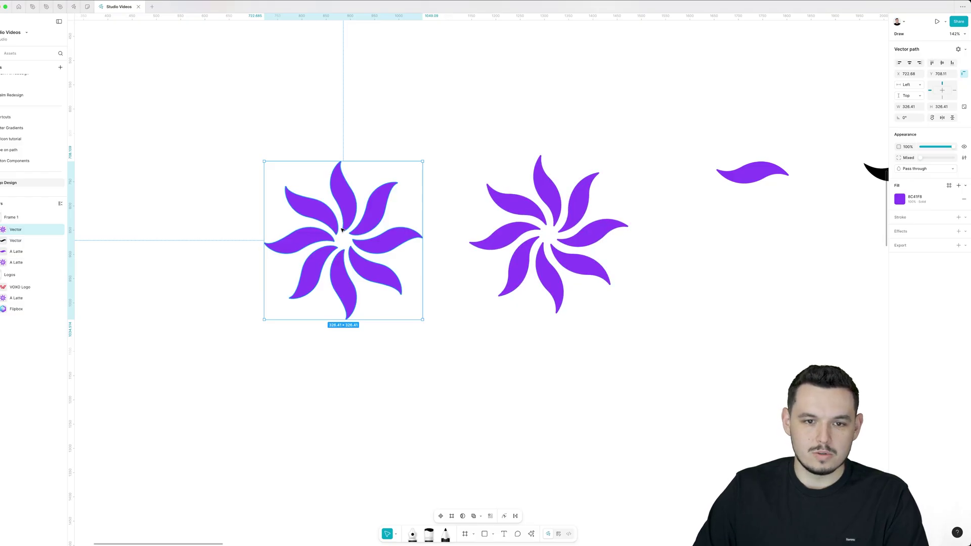
Place a copy of the red VOXO logo from the Logos frame into Frame 1, well apart from the flowers.
scroll(287, 309, down, 5)
scroll(431, 315, down, 1)
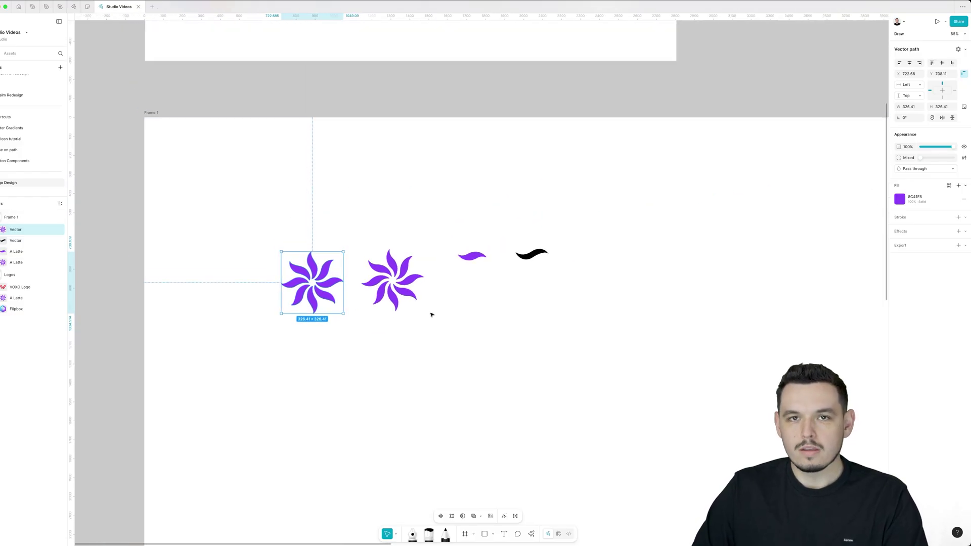
scroll(446, 318, down, 2)
scroll(446, 311, up, 1)
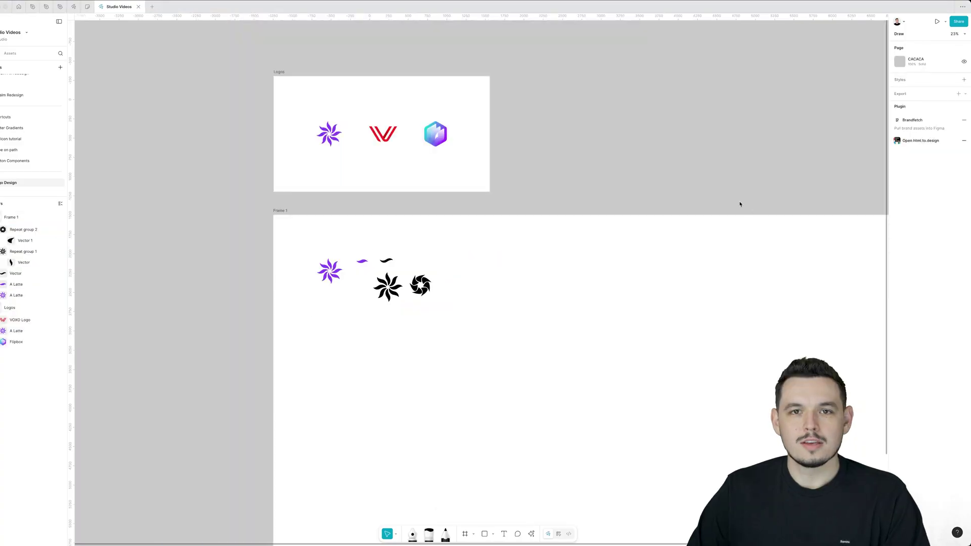
drag(383, 134, 563, 275)
scroll(563, 275, up, 5)
scroll(572, 275, left, 5)
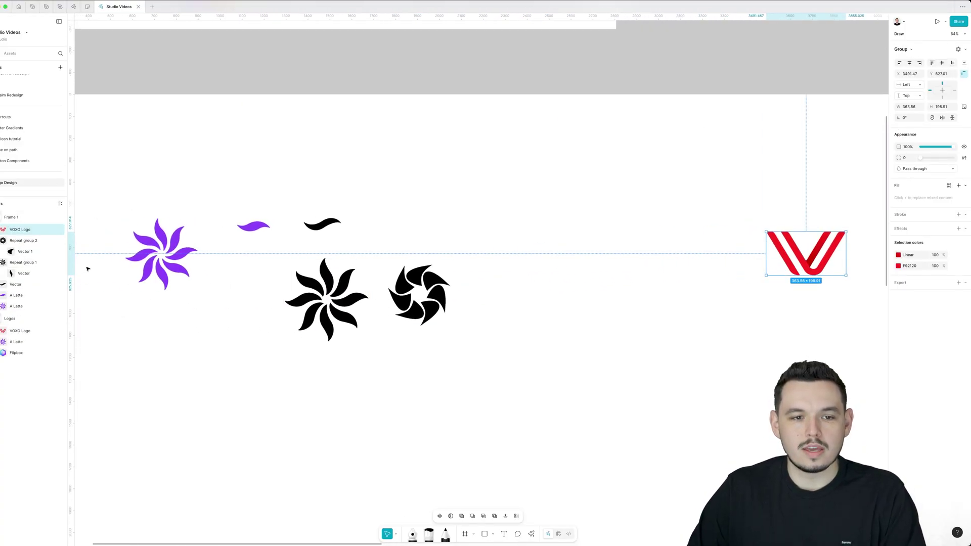
Draw a straight diagonal line about 151 px wide and 262 px high beside the VOXO logo with the Pen tool.
scroll(545, 260, right, 6)
scroll(488, 244, up, 3)
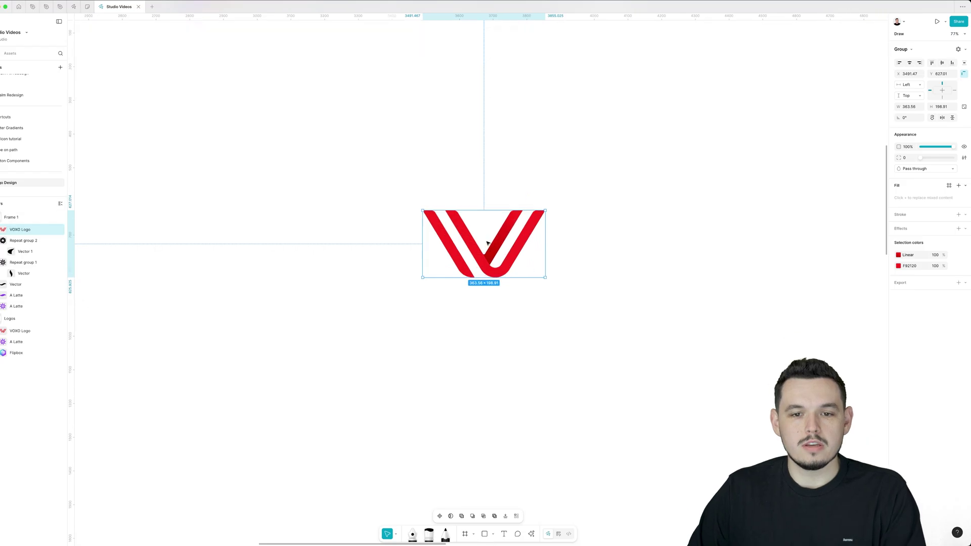
scroll(511, 299, down, 3)
click(479, 296)
scroll(468, 292, right, 3)
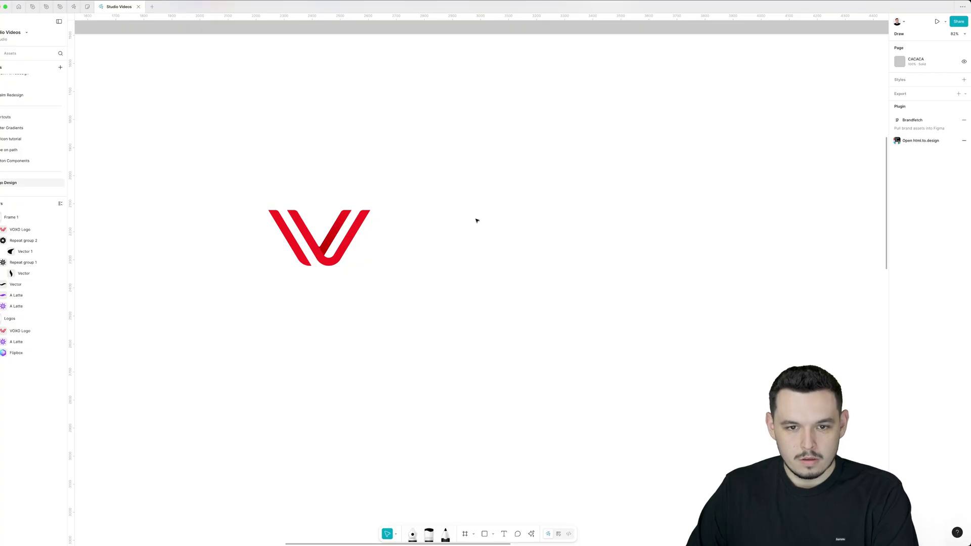
key(p)
scroll(301, 217, up, 3)
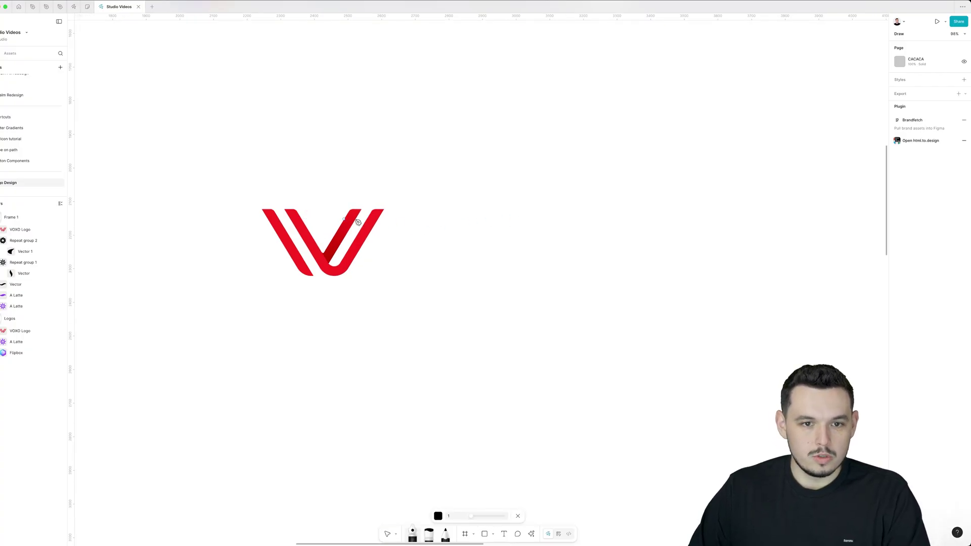
click(454, 202)
click(504, 289)
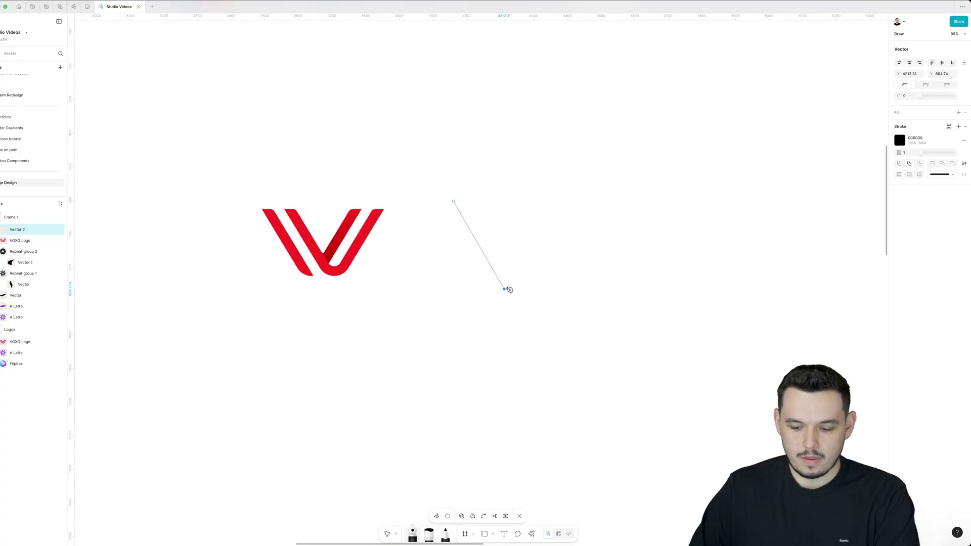
key(Escape)
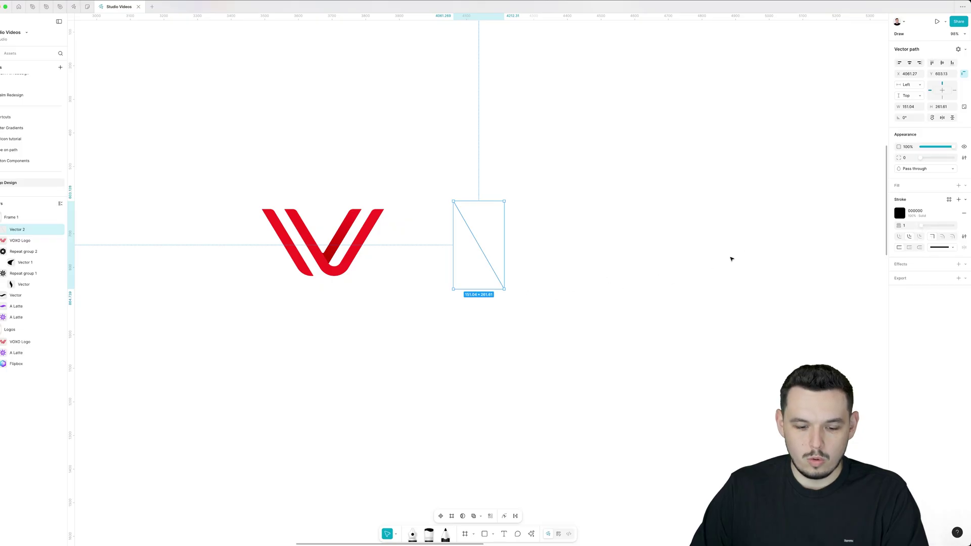
Set the diagonal line's stroke weight to 30.
drag(921, 226, 933, 228)
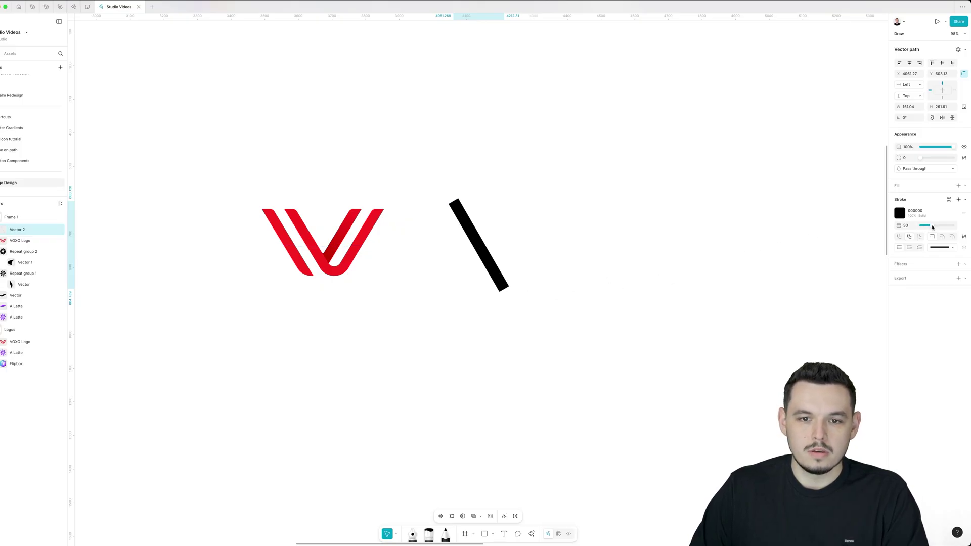
click(910, 228)
text(30)
key(Return)
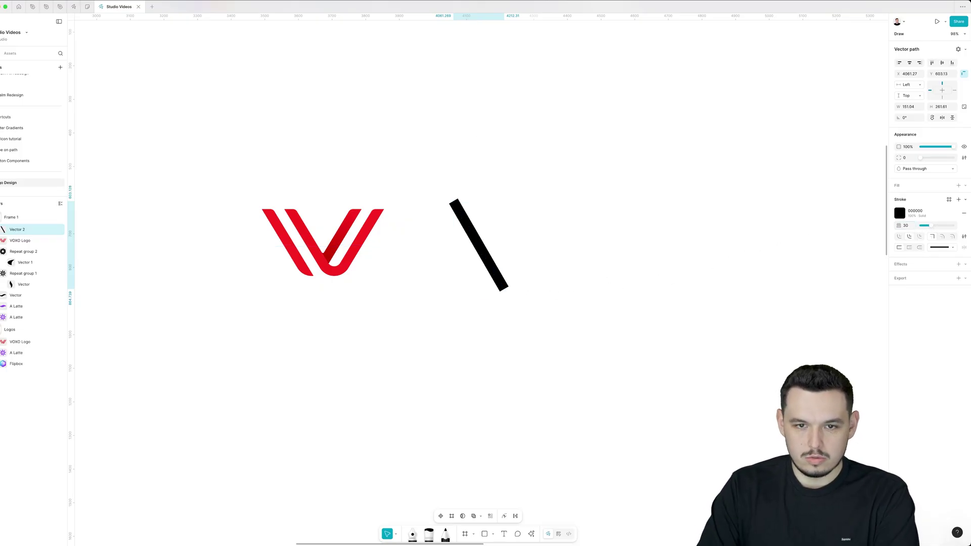
Move the bar further from the VOXO logo, duplicate it directly alongside, and set the copy's opacity to 40%.
drag(488, 258, 531, 251)
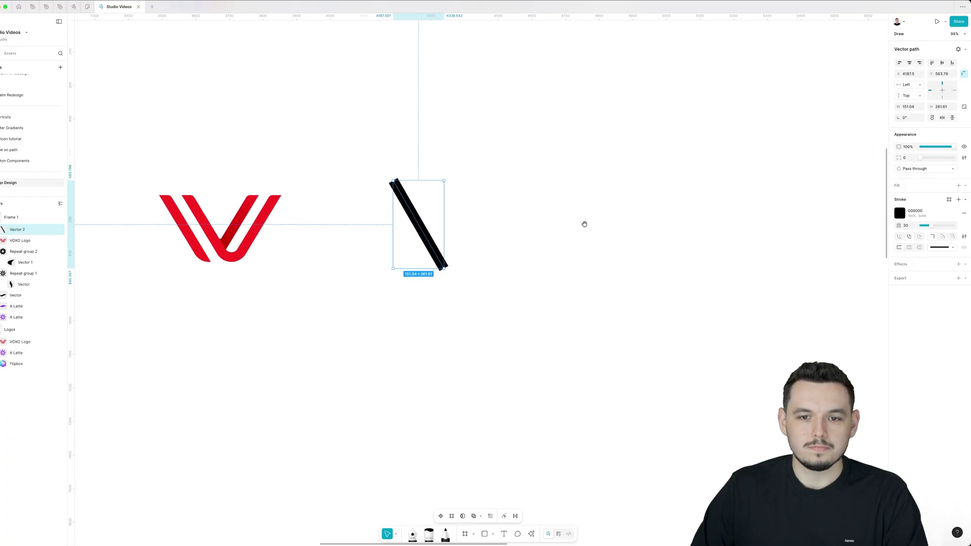
drag(421, 227, 433, 226)
scroll(433, 226, up, 4)
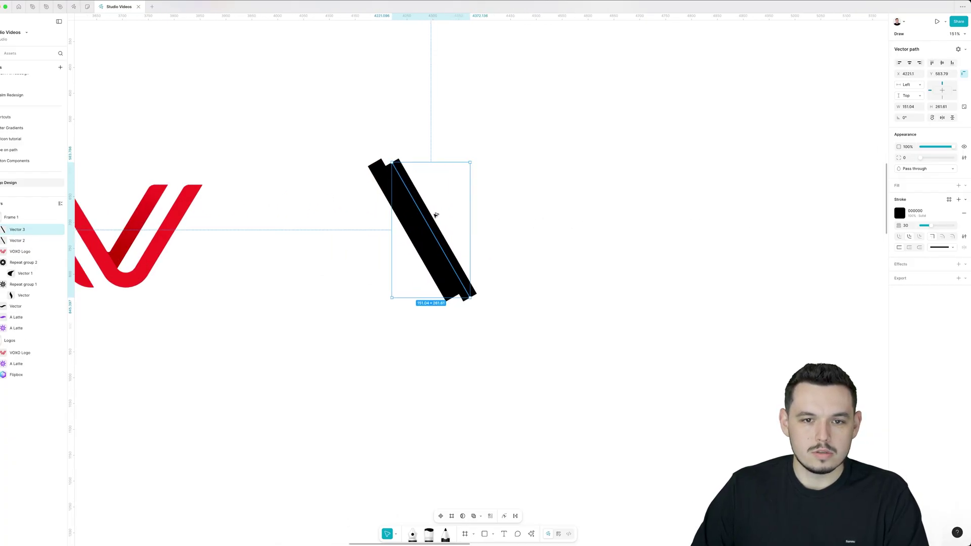
key(4)
scroll(413, 197, up, 4)
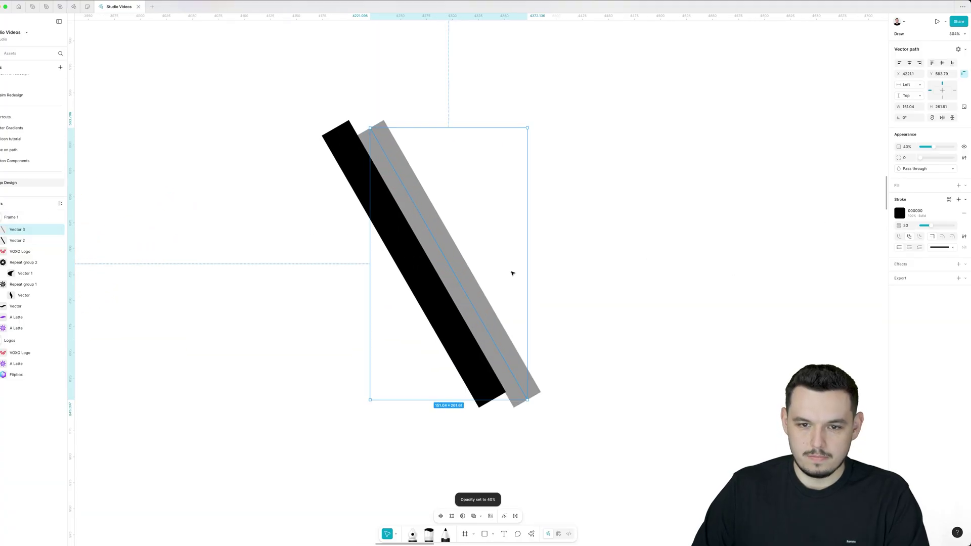
Duplicate the translucent bar alongside as a third bar, setting the middle bar's opacity to 20% and the third's to 100%.
drag(470, 284, 507, 284)
scroll(450, 252, down, 3)
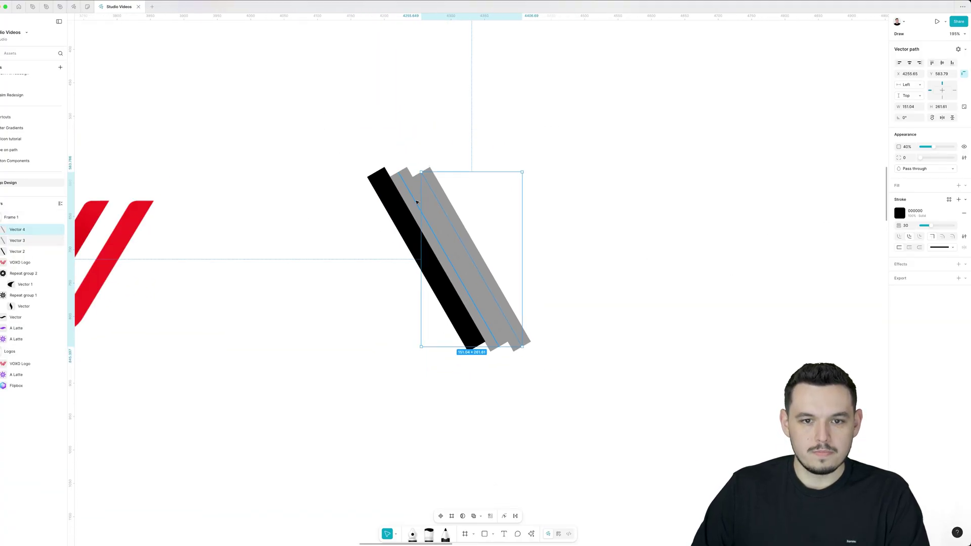
click(418, 202)
key(2)
click(565, 191)
click(451, 212)
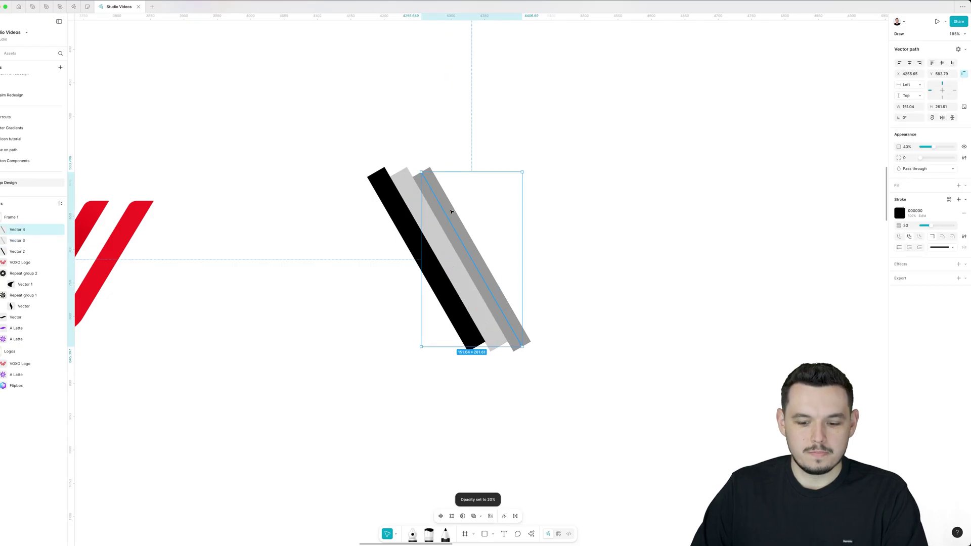
key(0)
scroll(582, 202, down, 2)
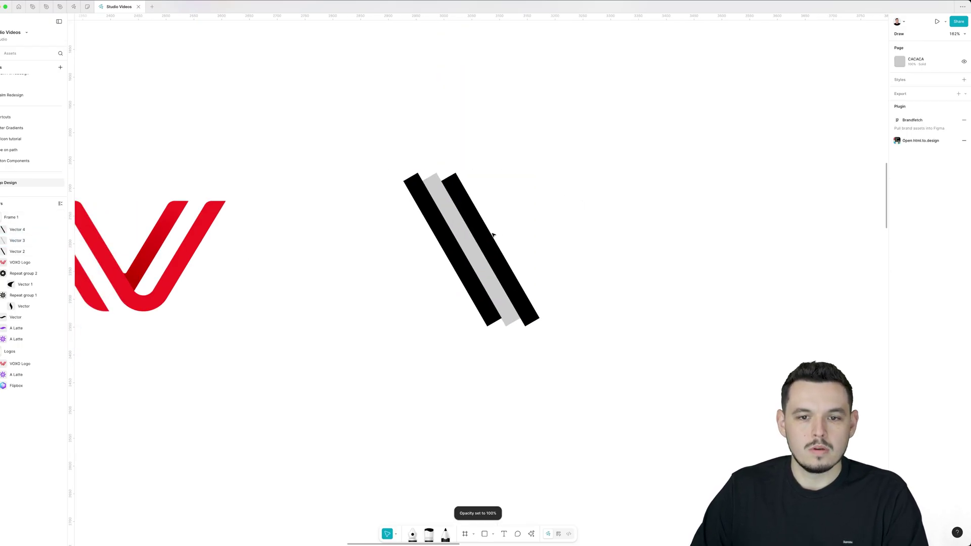
Duplicate all three bars, flip the copies horizontally, and move them sideways so both sets form a V.
shift+click(466, 242)
shift+click(449, 245)
scroll(550, 253, down, 3)
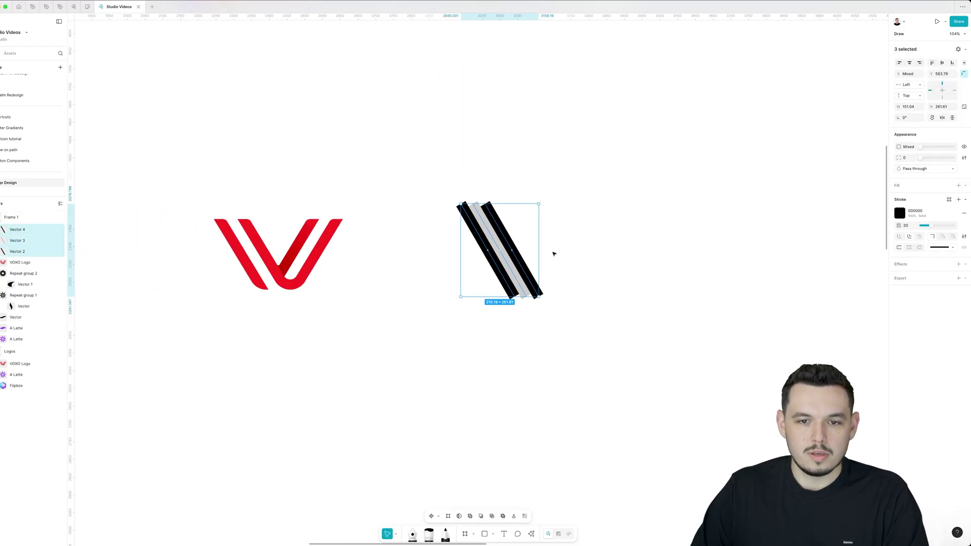
key(super+d)
key(shift+h)
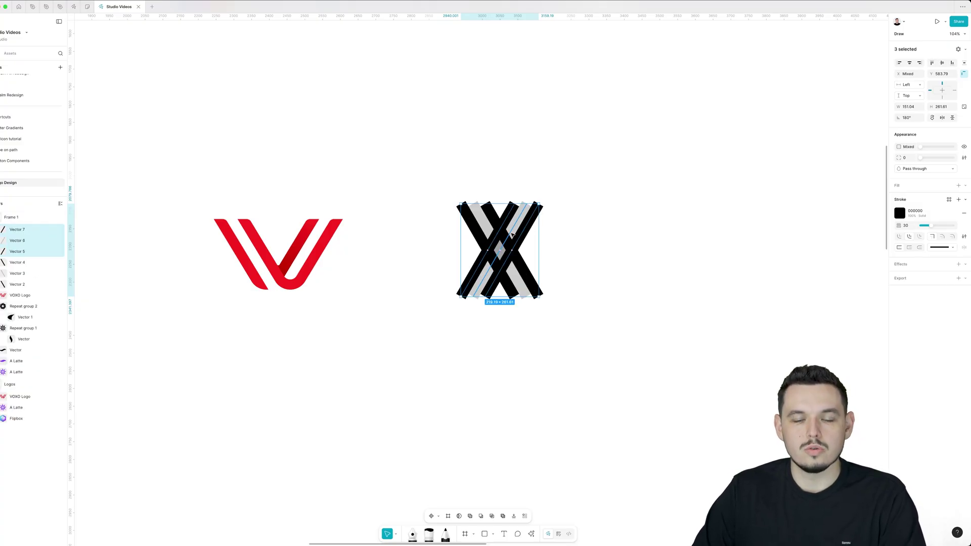
drag(512, 235, 559, 240)
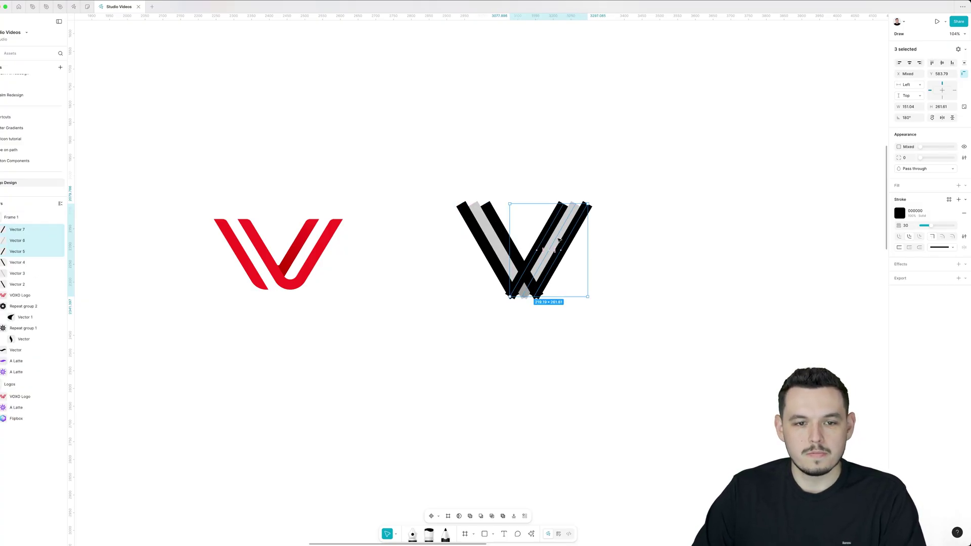
scroll(623, 347, up, 5)
click(607, 349)
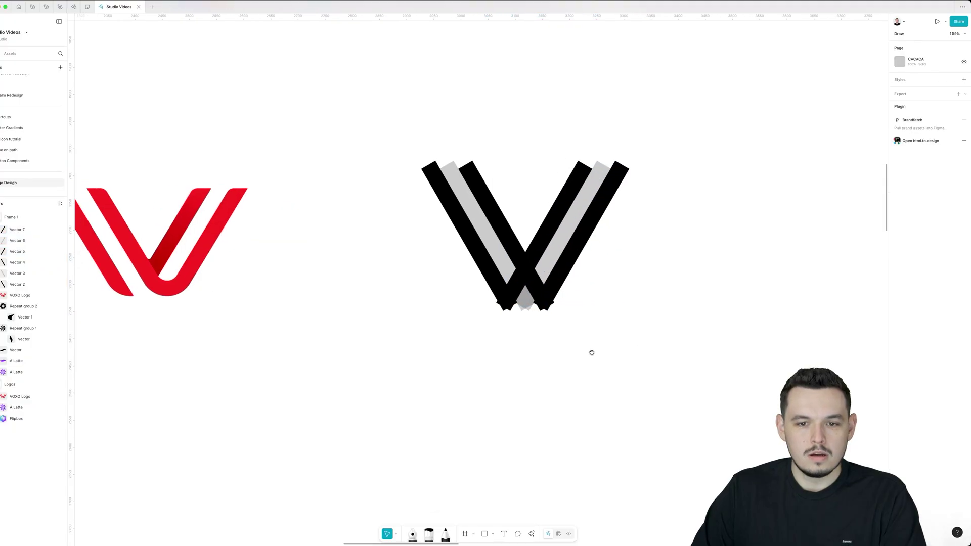
Shift the two black bars of the mirrored set about 6 px away from the original set.
click(536, 265)
shift+click(560, 286)
scroll(527, 289, up, 5)
drag(518, 293, 523, 293)
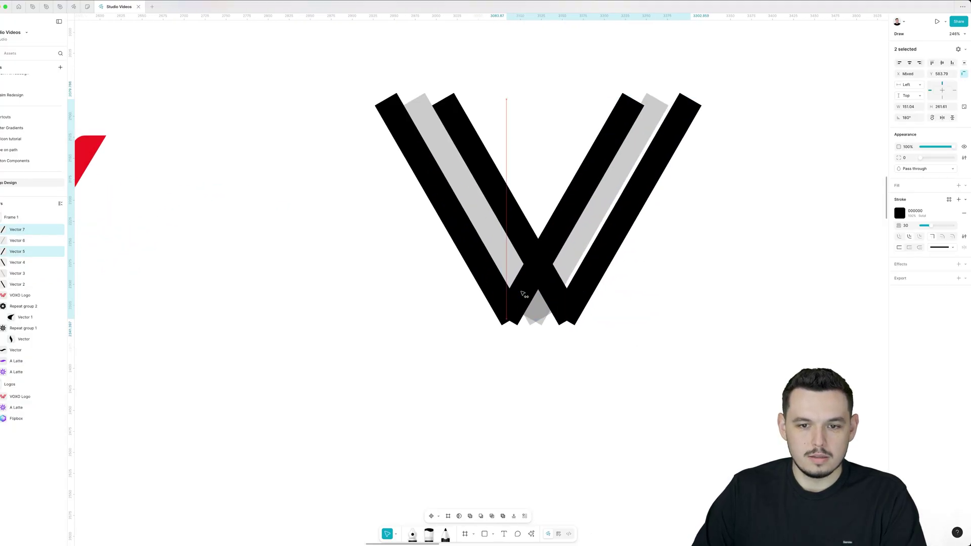
Try to flatten the outer original black bar and the inner mirrored black bar into one vector.
click(478, 259)
shift+click(560, 226)
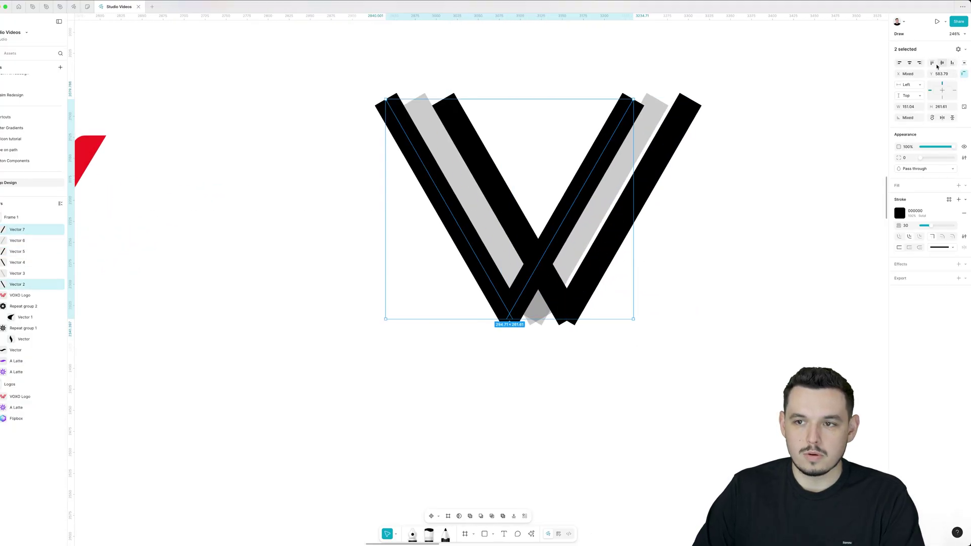
key(super+e)
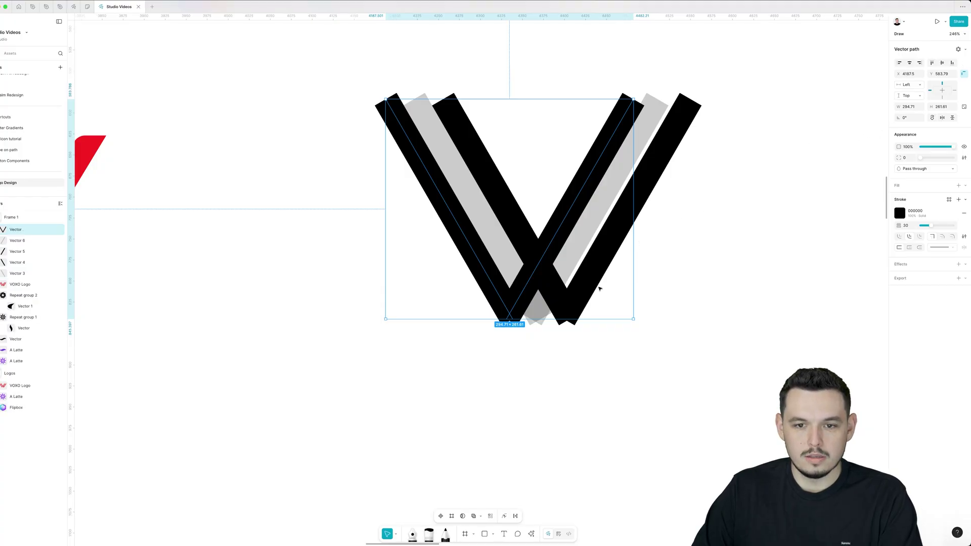
key(super+z)
Set the two mirrored black bars to stroke color FF0000 and 20% opacity.
click(522, 302)
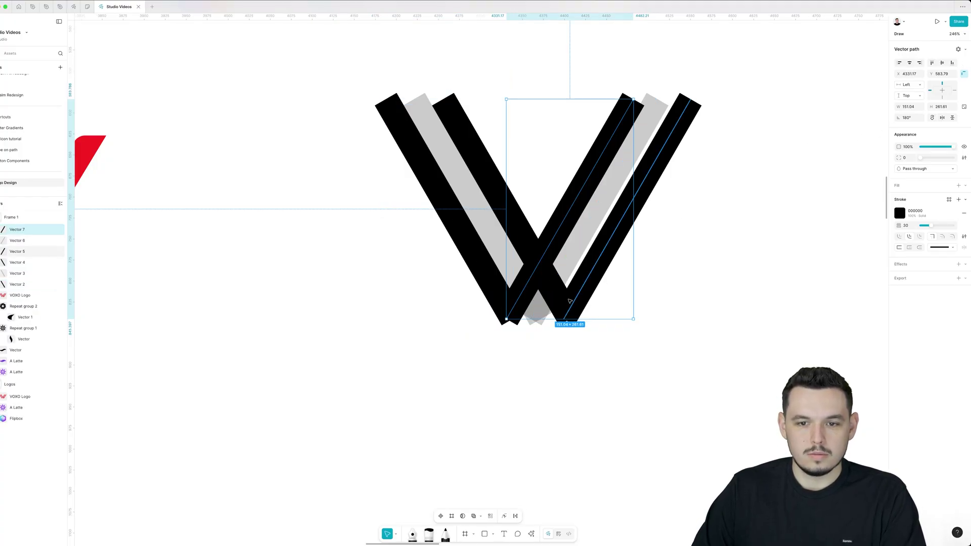
shift+click(570, 301)
click(900, 213)
drag(863, 271, 884, 238)
key(2)
Move the two mirrored red bars so their lower endpoints meet the lower endpoints of the original black bars.
scroll(521, 331, up, 5)
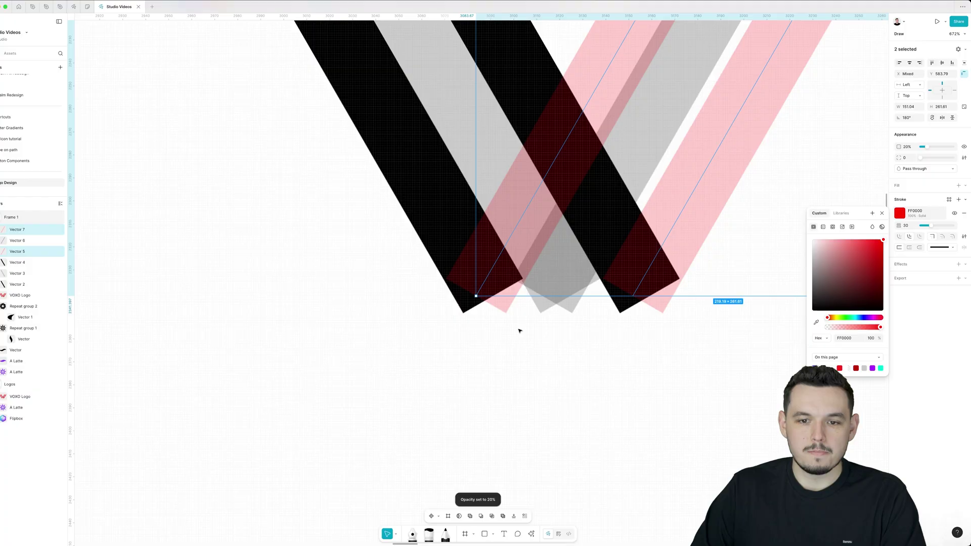
shift+click(486, 260)
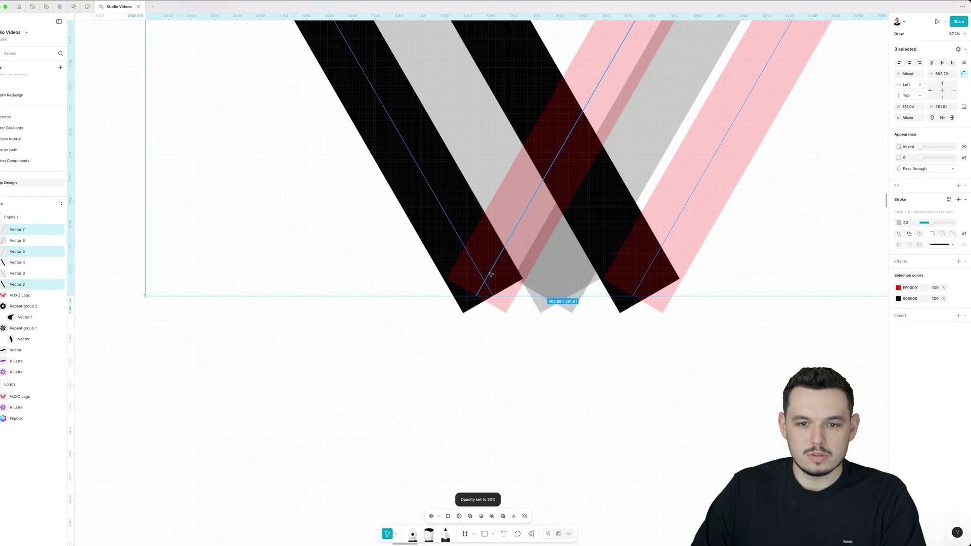
shift+click(488, 268)
drag(519, 266, 525, 267)
Flatten the outer original black bar and the inner mirrored red bar into one V-shaped vector.
click(465, 253)
shift+click(531, 240)
key(super+e)
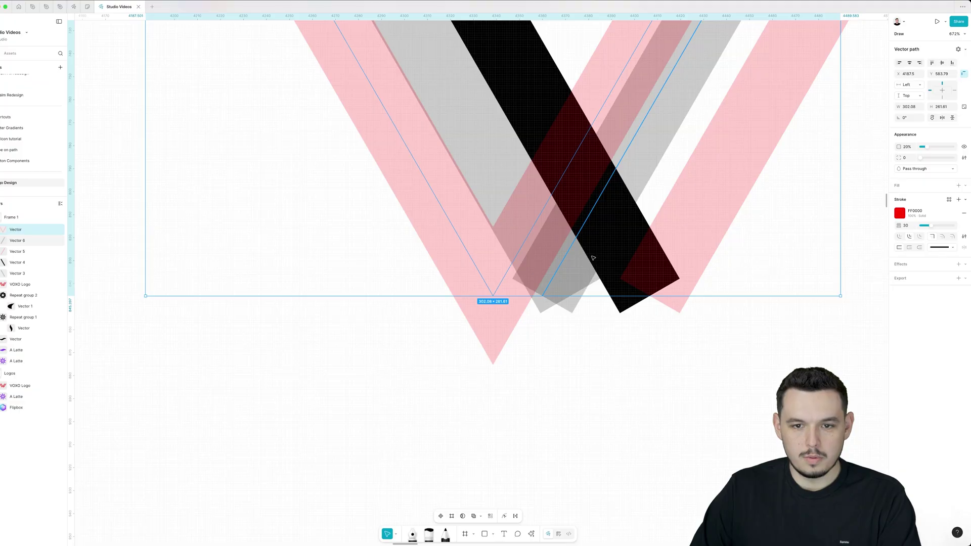
Flatten the inner original black bar and the outer mirrored red bar into a second V-shaped vector.
click(636, 262)
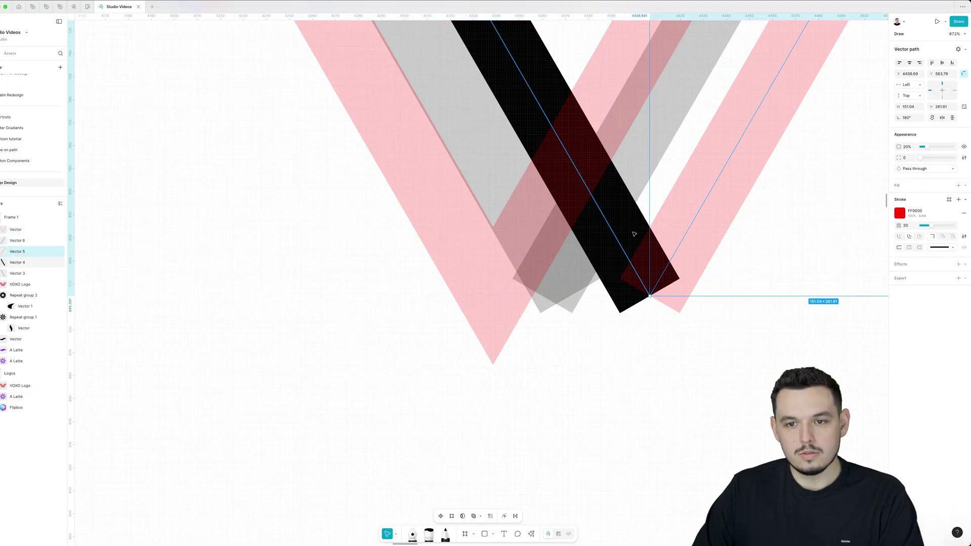
shift+click(633, 234)
scroll(493, 265, down, 5)
key(super+e)
scroll(537, 278, down, 3)
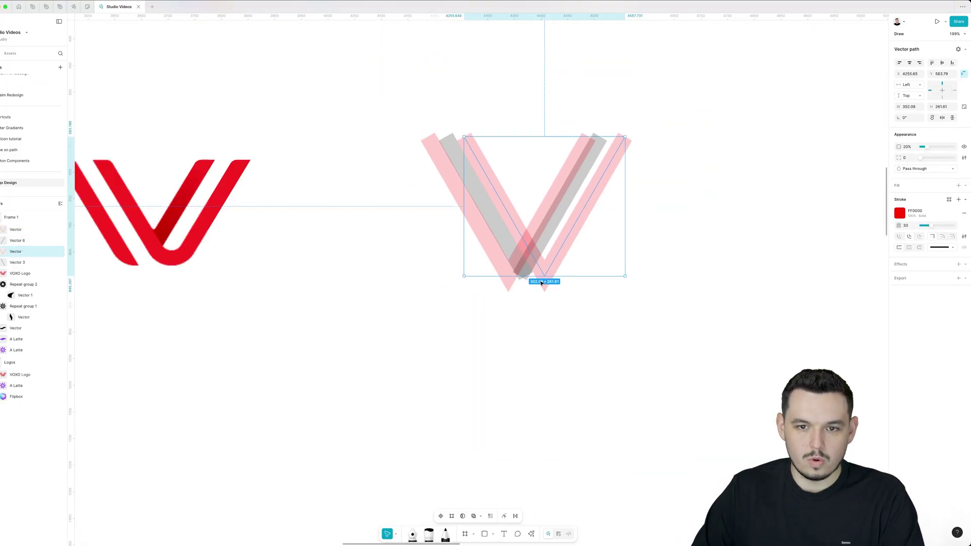
click(590, 291)
Shift the mirrored grey bar to the right into the gap between the right arms of the two red Vs.
scroll(470, 168, up, 3)
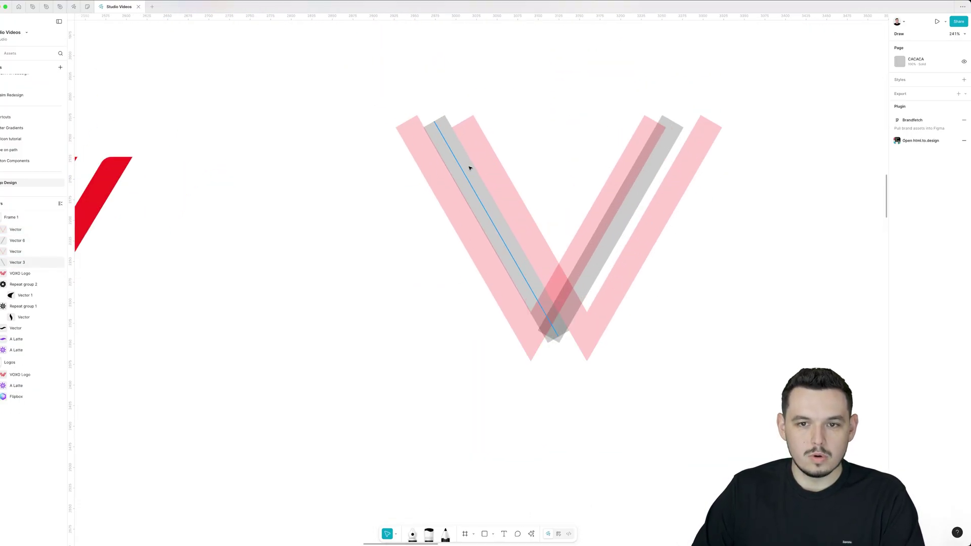
click(625, 188)
drag(633, 199, 642, 208)
Nudge the right red V and the original grey bar about 1 px right, removing the overlap with the left V.
click(489, 207)
shift+click(492, 206)
scroll(462, 167, up, 6)
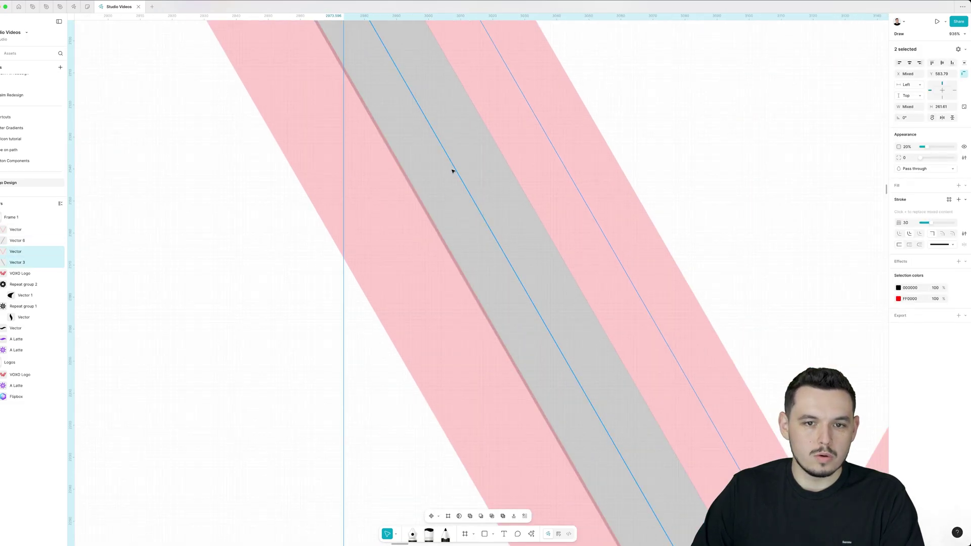
scroll(457, 174, down, 6)
scroll(561, 206, right, 3)
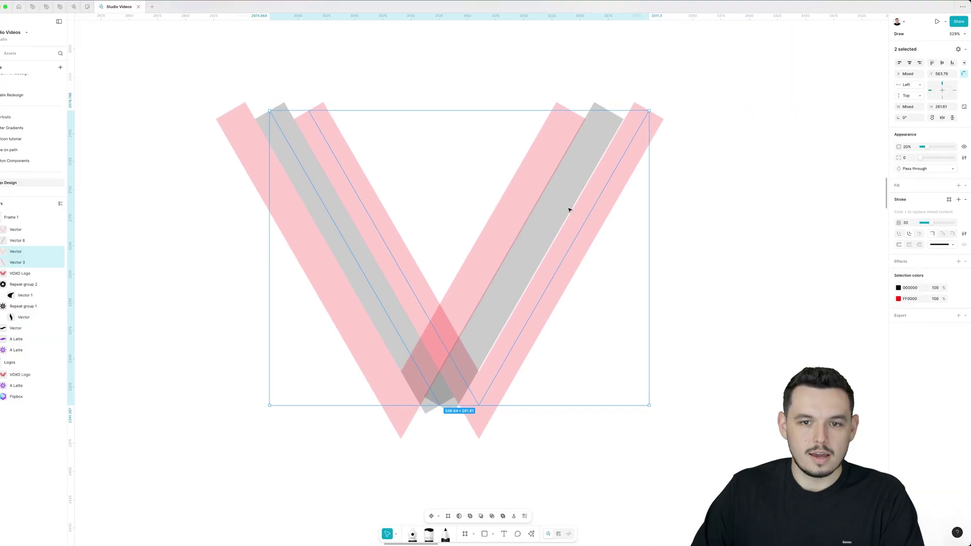
Nudge the mirrored grey bar slightly right so it sits flush between the right arms of the two red Vs.
scroll(567, 208, up, 5)
click(557, 199)
shift+click(600, 204)
scroll(566, 203, up, 2)
scroll(560, 194, down, 2)
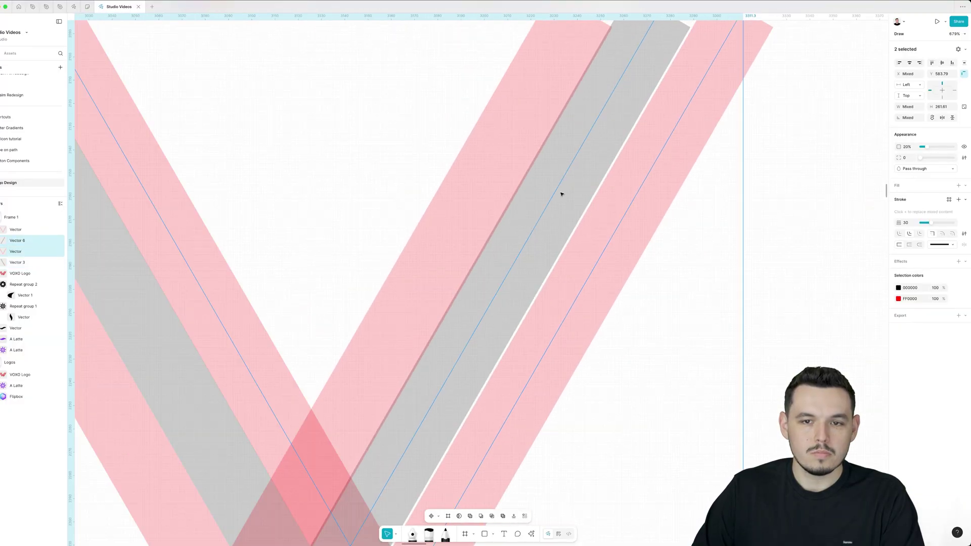
click(560, 194)
drag(552, 196, 555, 195)
scroll(555, 197, down, 5)
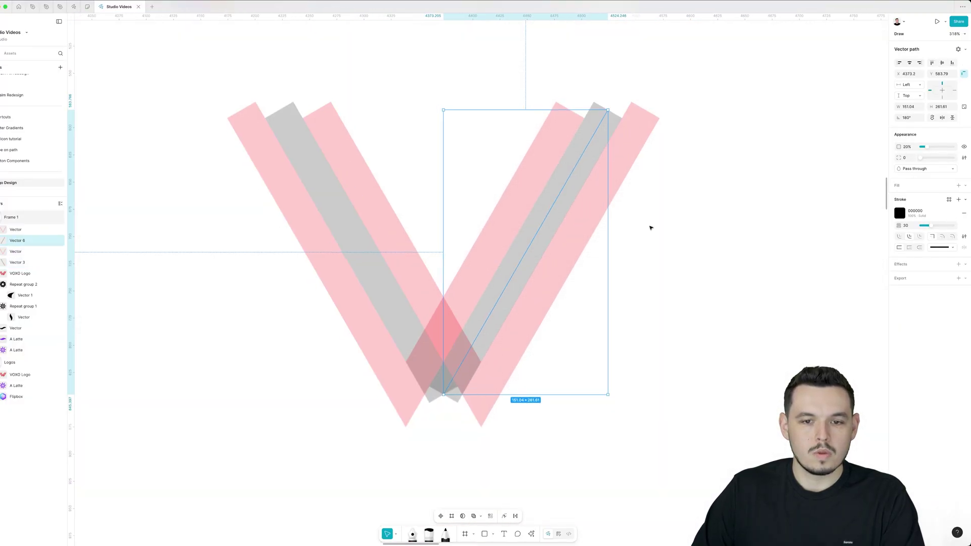
Duplicate all four vectors of the V construction and place the copy to its right.
scroll(470, 198, down, 3)
drag(341, 119, 589, 287)
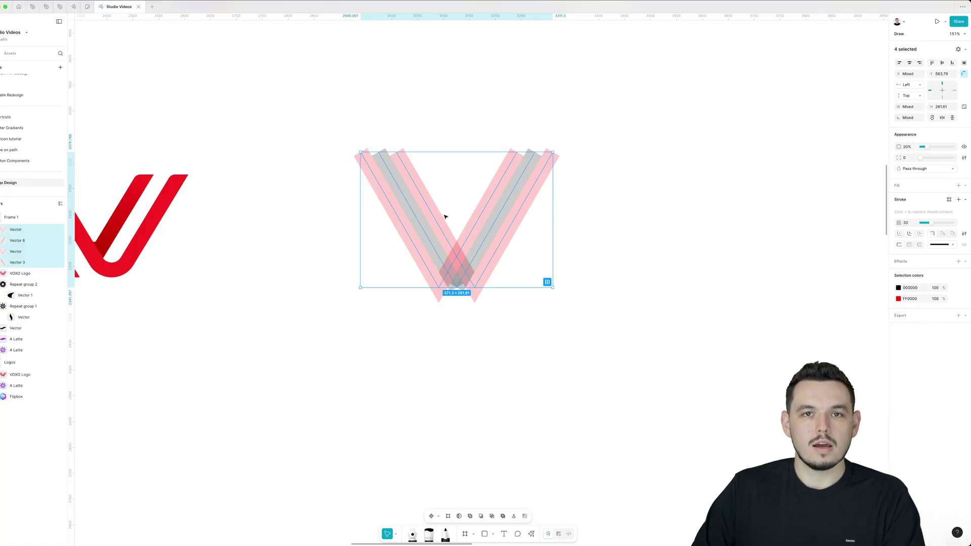
scroll(465, 206, down, 3)
drag(465, 210, 620, 219)
Cover the V's upper ends with a white rectangle about 695 × 78 px and place a copy of it below the V.
scroll(383, 187, up, 2)
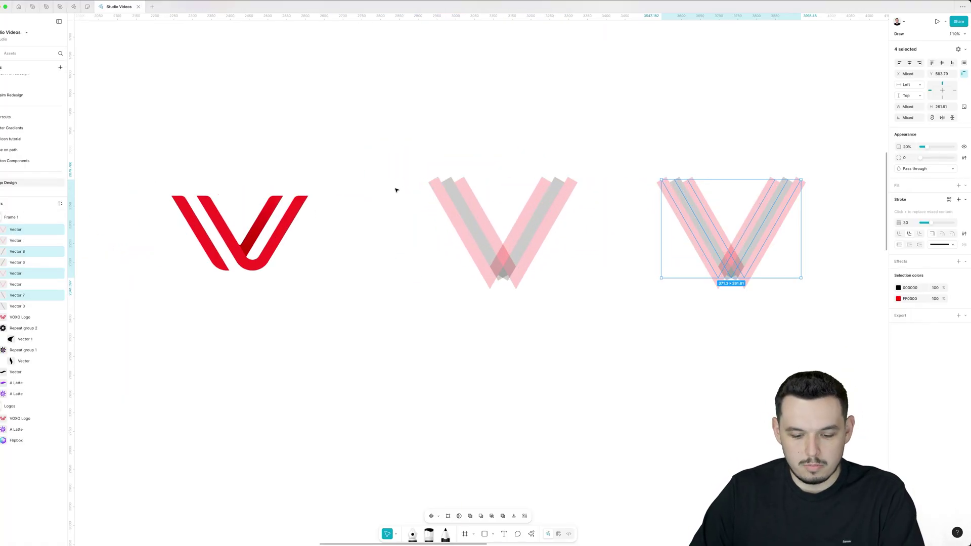
drag(356, 161, 619, 190)
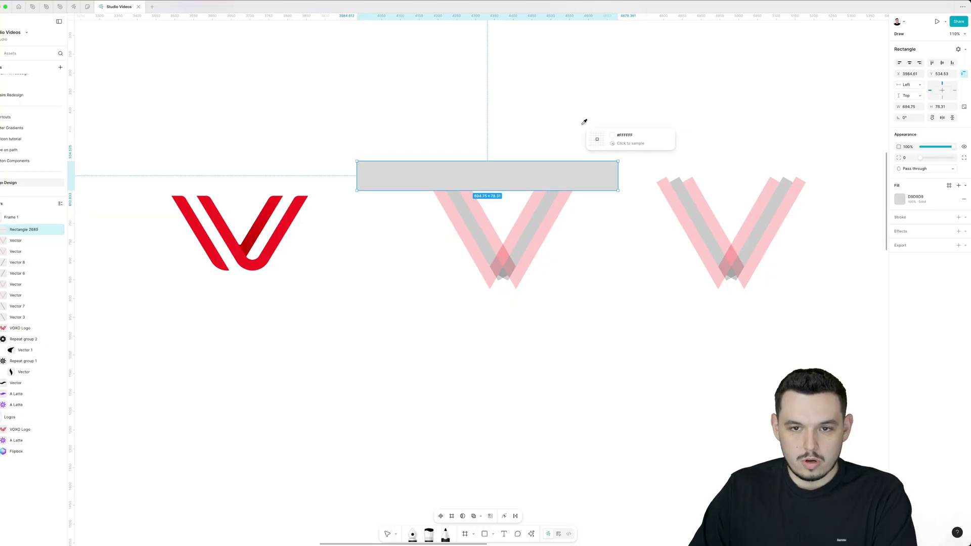
drag(535, 172, 563, 332)
Delete the two grey spacer bars from the masked V construction.
click(512, 273)
shift+click(483, 243)
key(Delete)
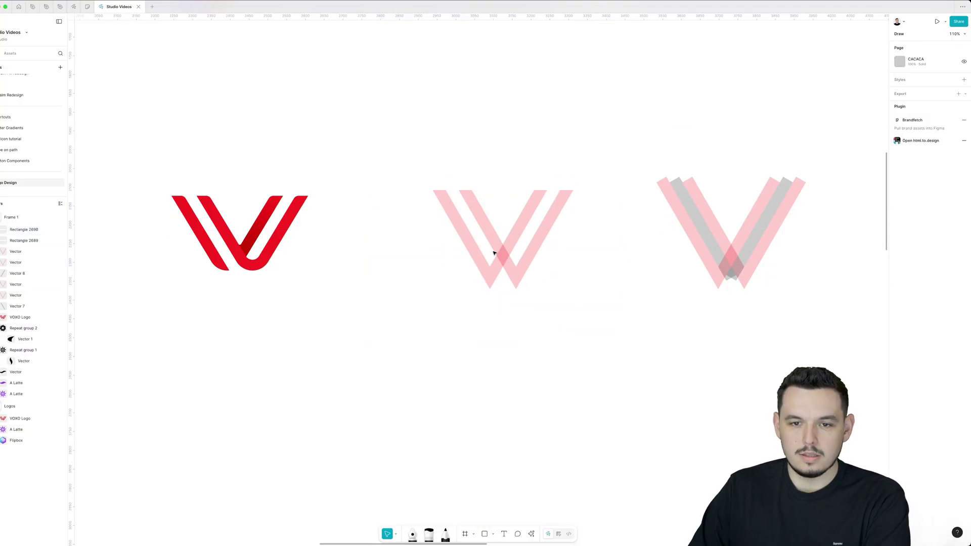
Round the bottom point of the right red V with a corner radius of 34.
scroll(528, 297, up, 2)
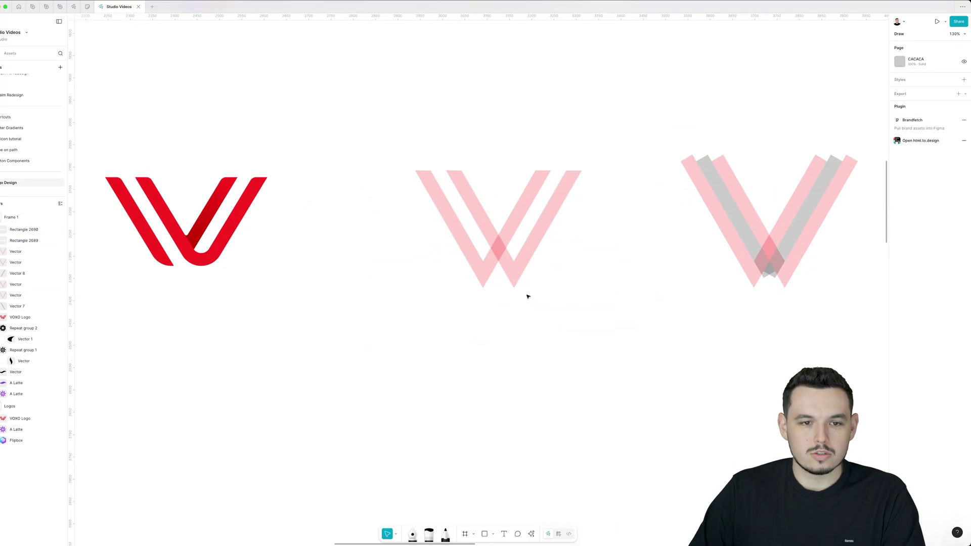
double_click(481, 273)
key(Escape)
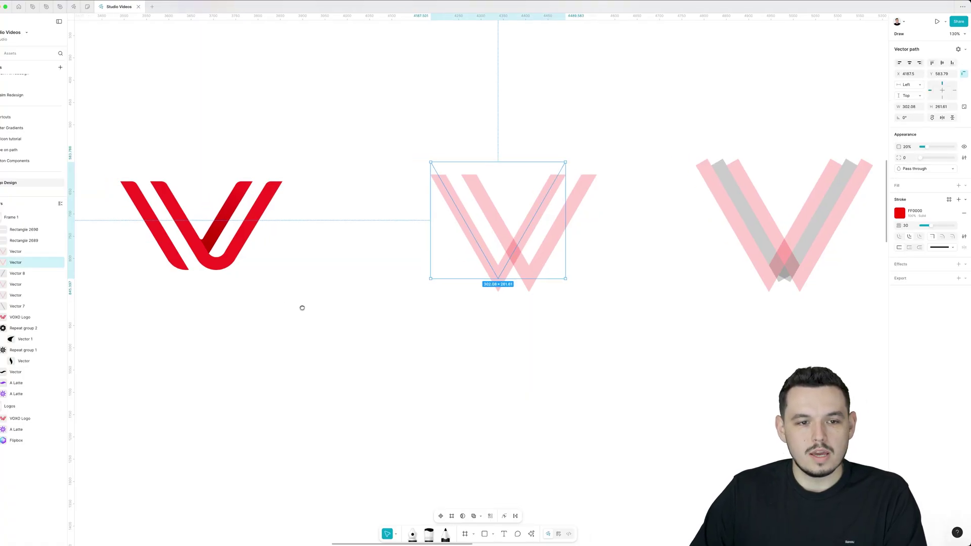
scroll(275, 227, left, 3)
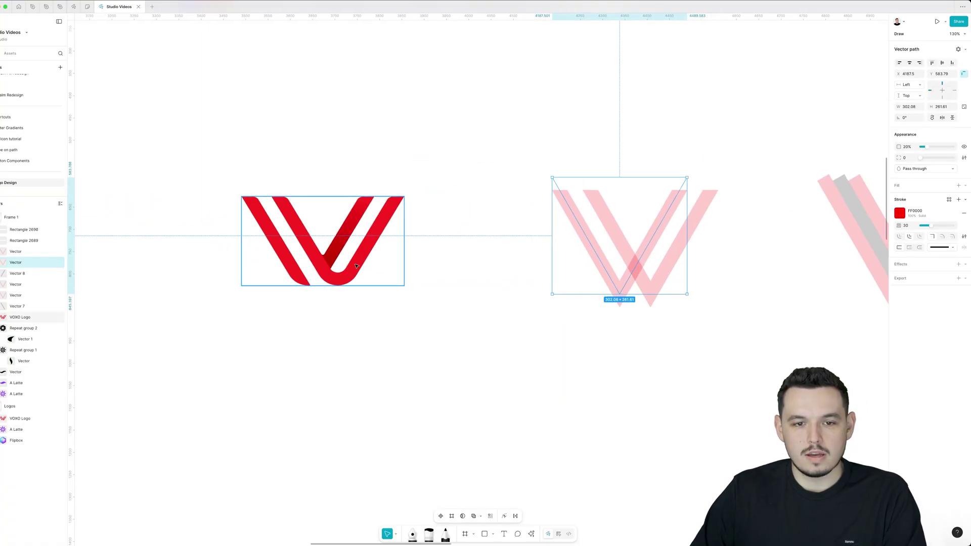
scroll(440, 338, right, 2)
double_click(575, 305)
drag(592, 308, 537, 347)
drag(924, 96, 935, 98)
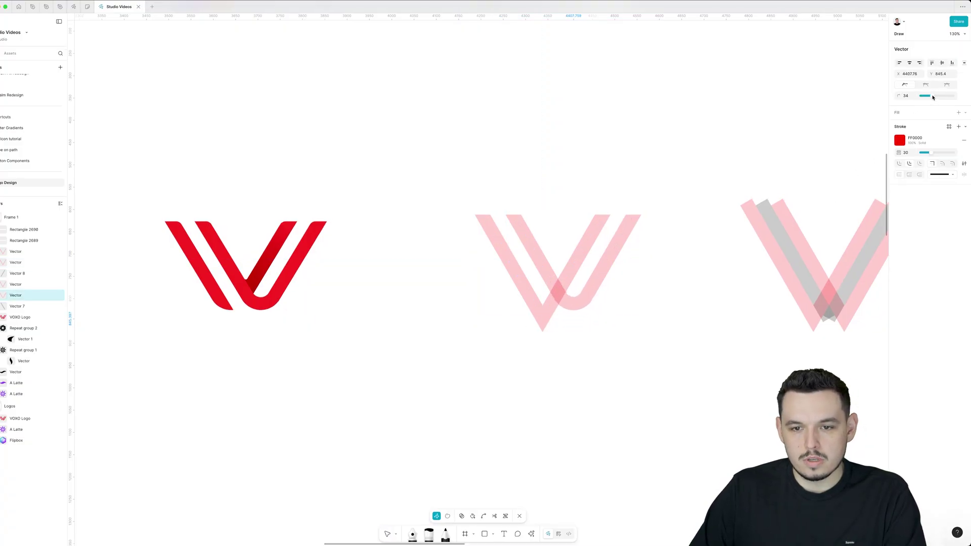
key(Escape)
Set the opacity of both masked red Vs to 100%.
scroll(581, 306, up, 2)
shift+click(572, 263)
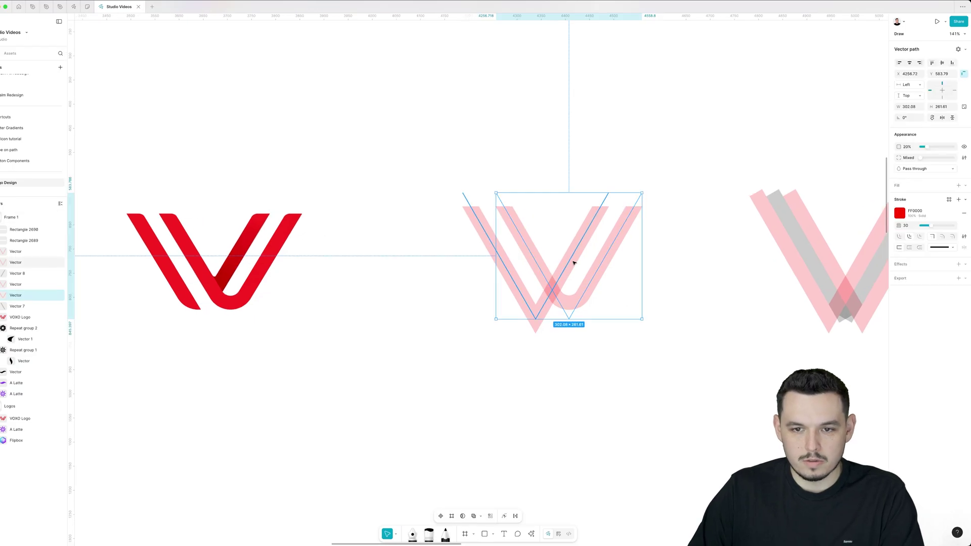
key(0)
click(631, 321)
Round the bottom point of the left red V with a corner radius of 34.
click(529, 319)
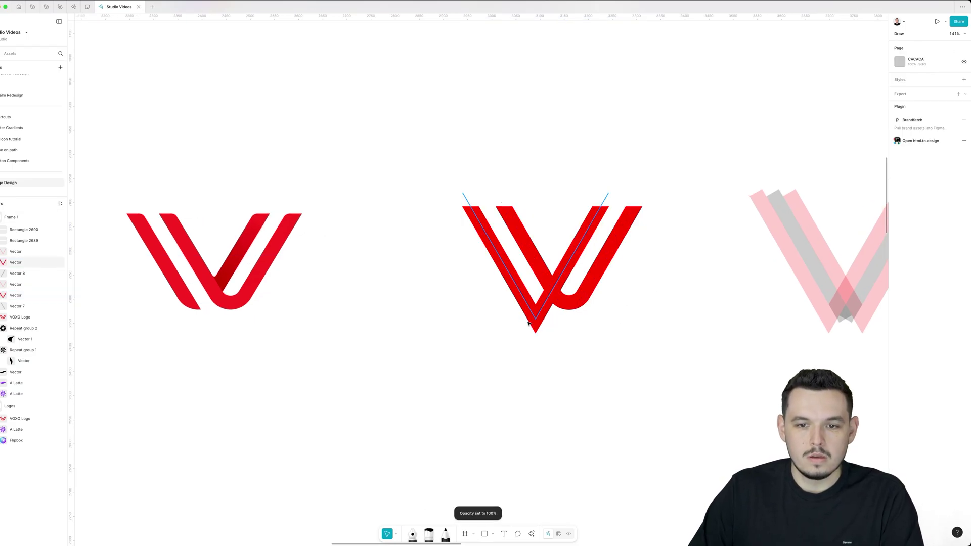
double_click(556, 308)
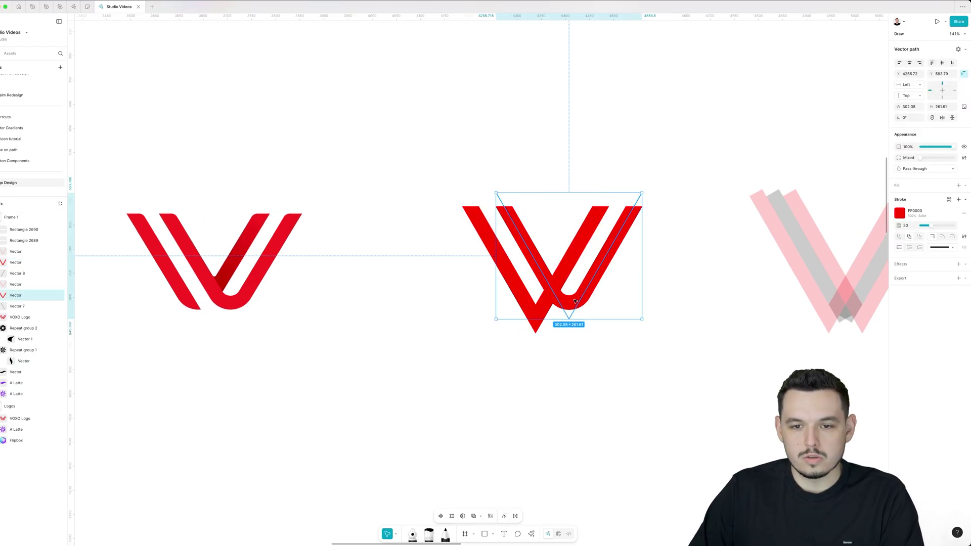
key(Escape)
key(Escape)
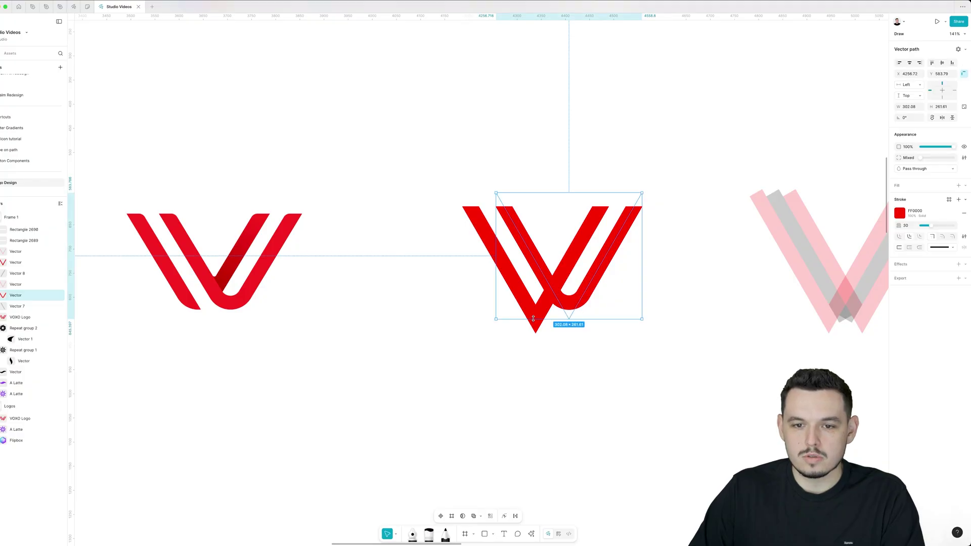
double_click(533, 319)
click(535, 319)
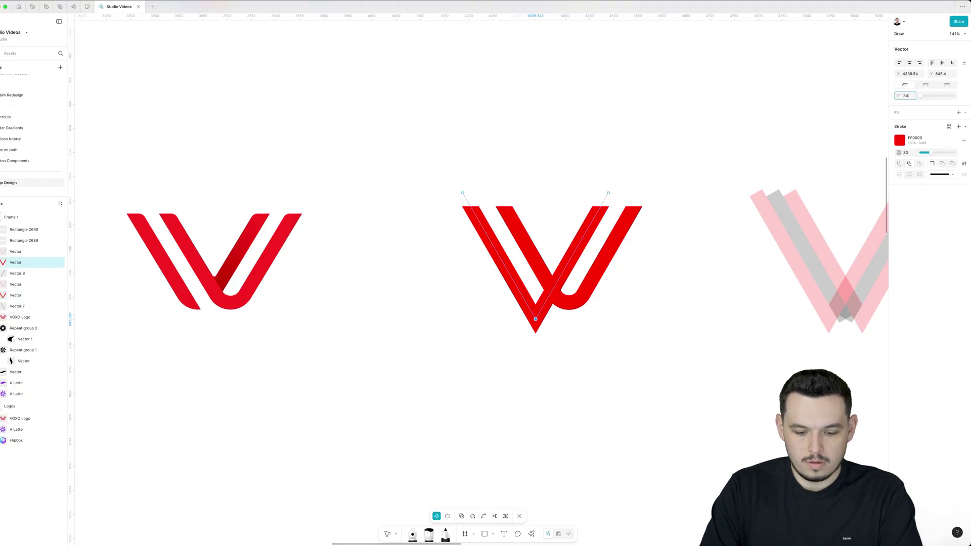
key(Return)
key(Escape)
key(Escape)
Copy the left grey bar from the duplicate construction, bring it to the front, and fit it between the left arms of the red Vs.
scroll(549, 304, up, 5)
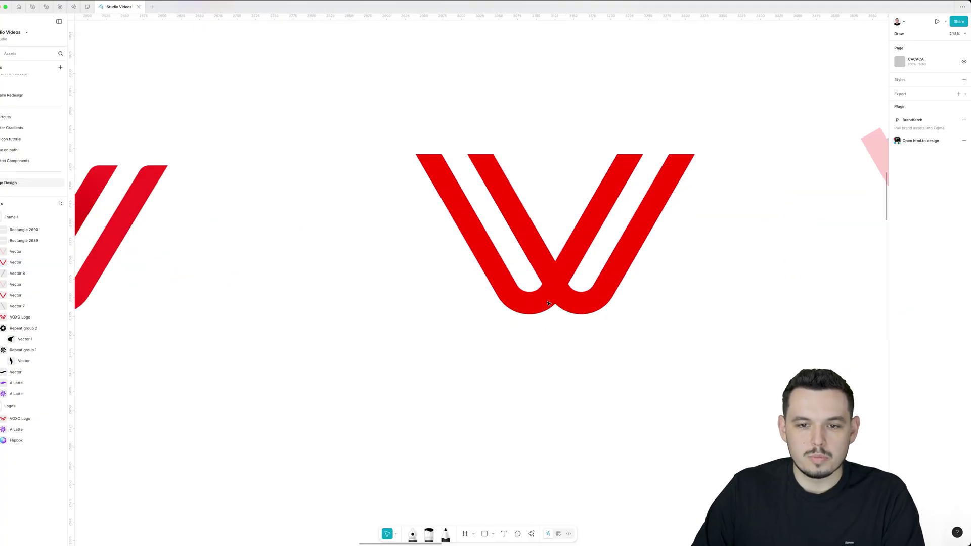
scroll(532, 253, down, 6)
drag(726, 229, 516, 254)
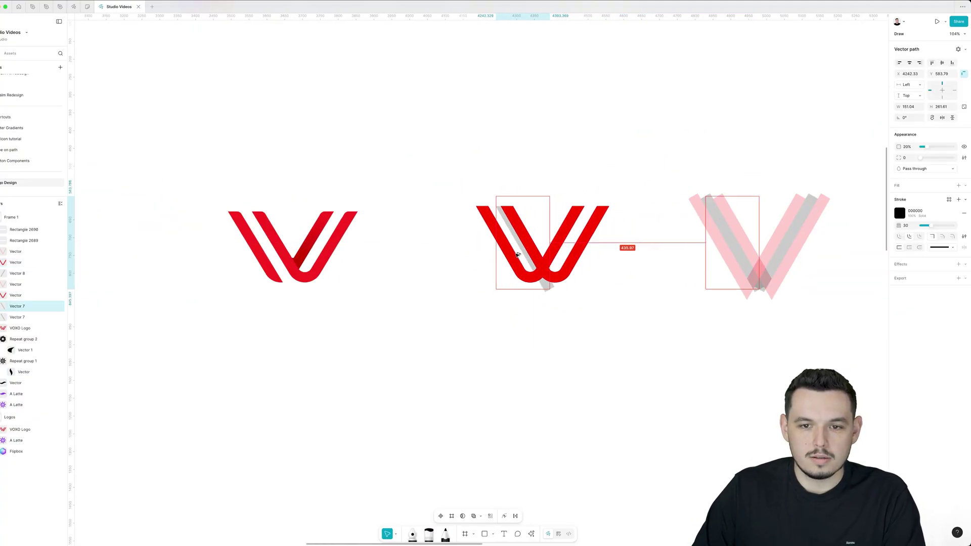
scroll(522, 257, up, 8)
key(alt+super+])
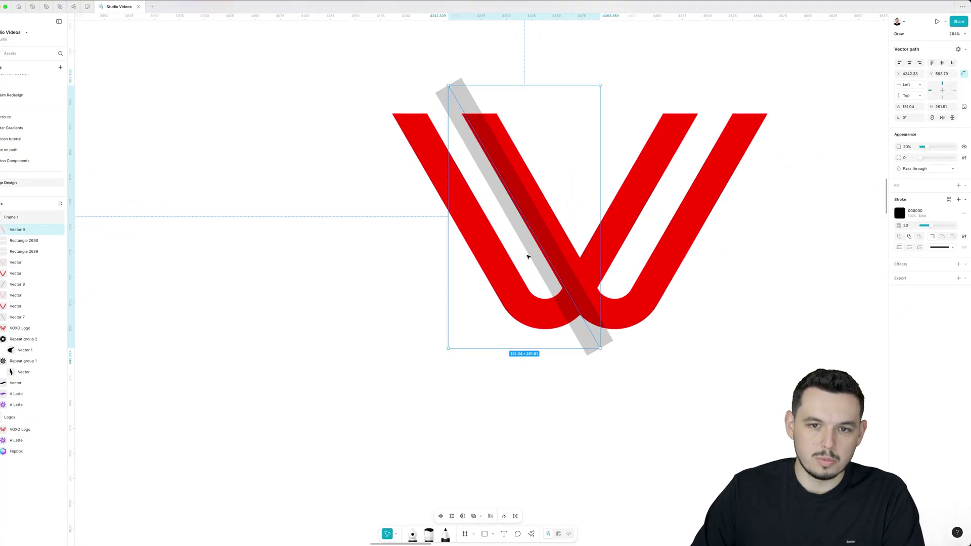
scroll(528, 257, up, 3)
drag(538, 249, 512, 257)
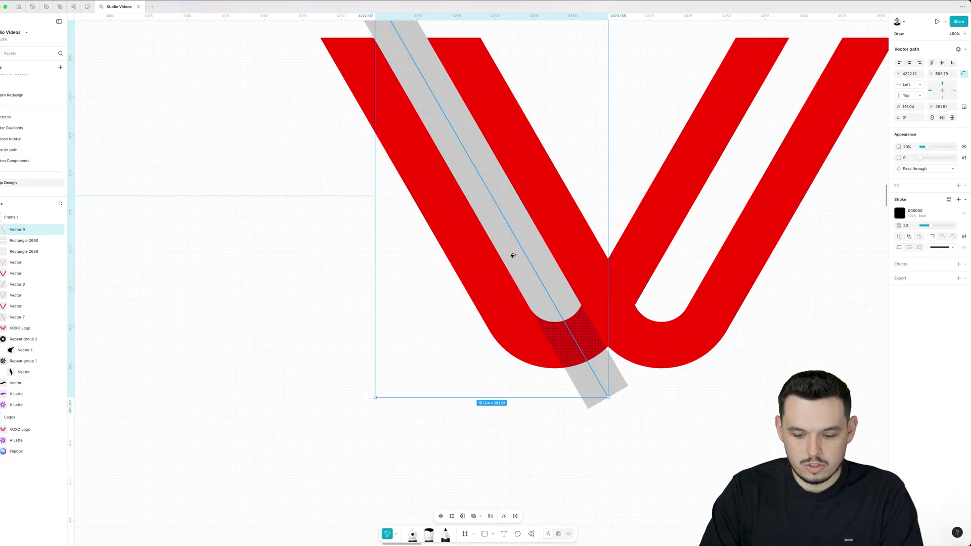
Outline the grey bar's stroke and subtract the bar from the left red V.
key(alt+super+o)
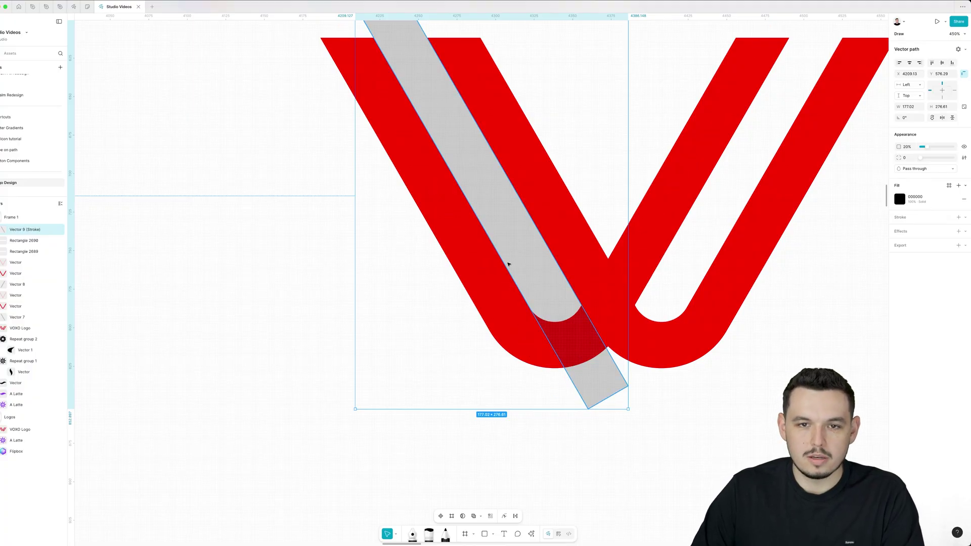
scroll(508, 263, down, 6)
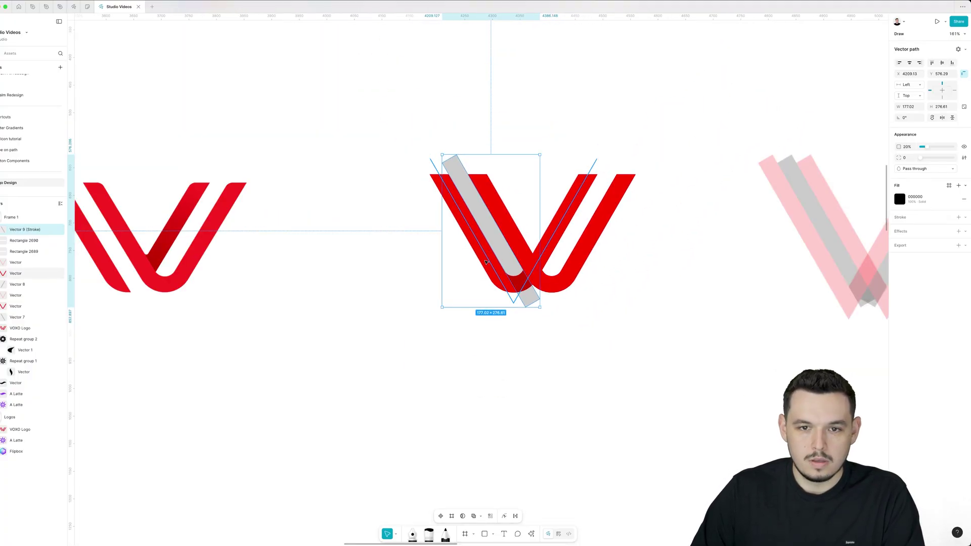
shift+click(485, 262)
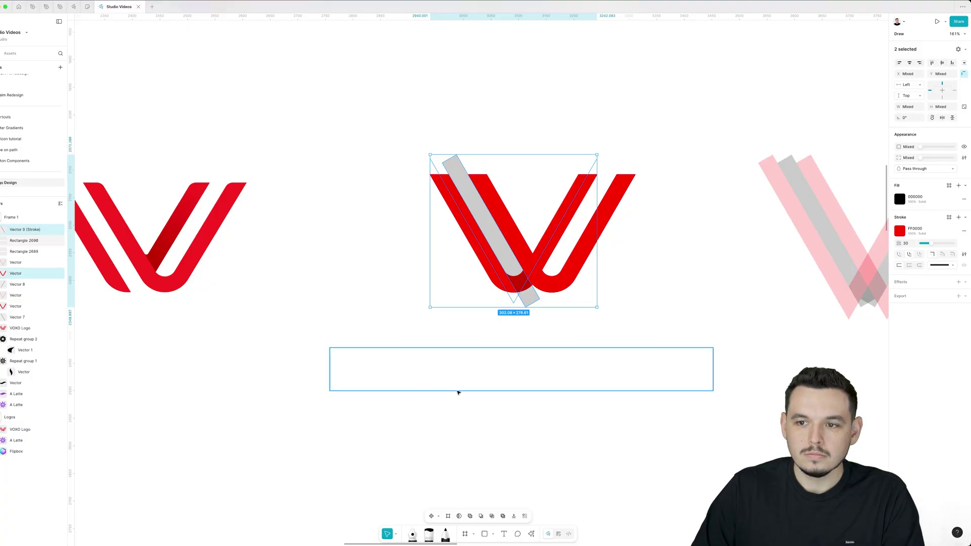
click(559, 534)
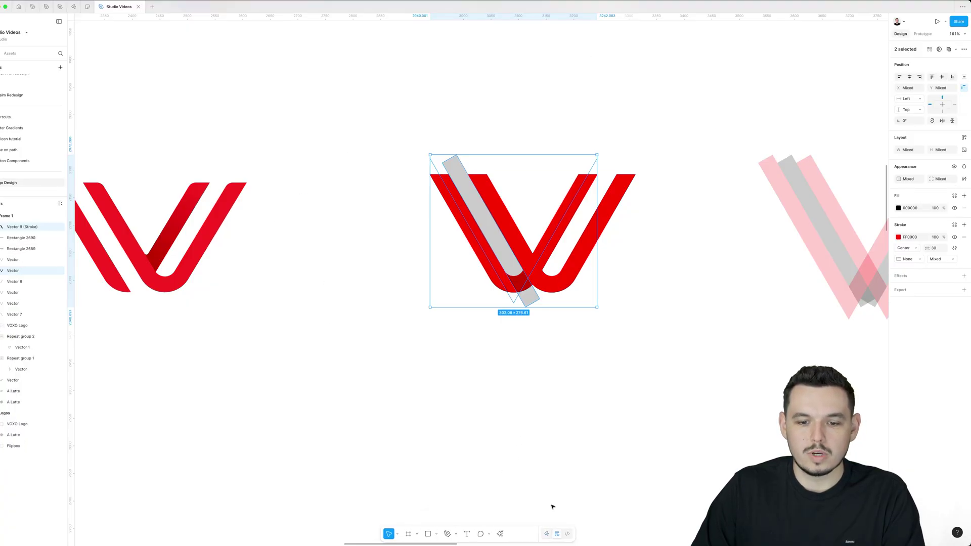
click(956, 49)
click(927, 63)
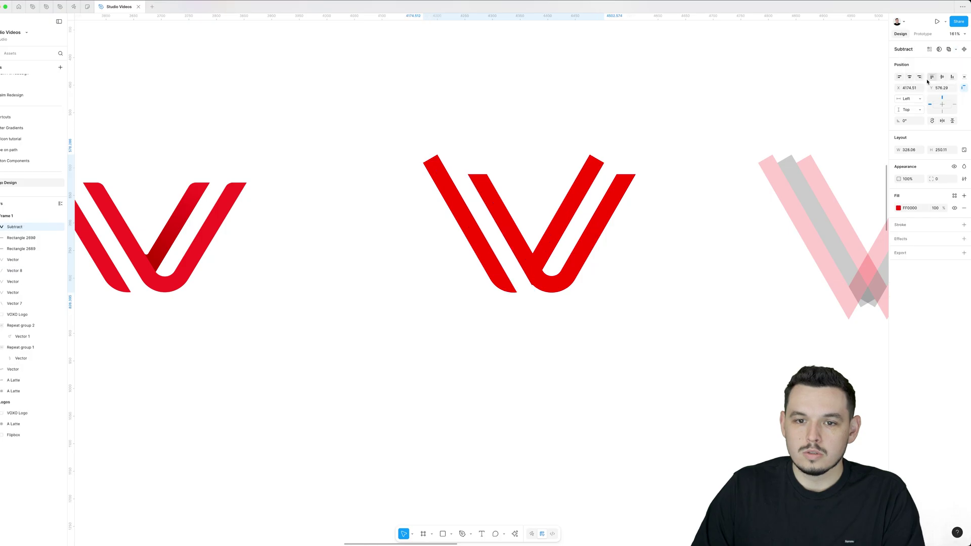
Bring the upper white rectangle to the front so it covers the upper ends of the subtracted V.
click(610, 251)
click(530, 164)
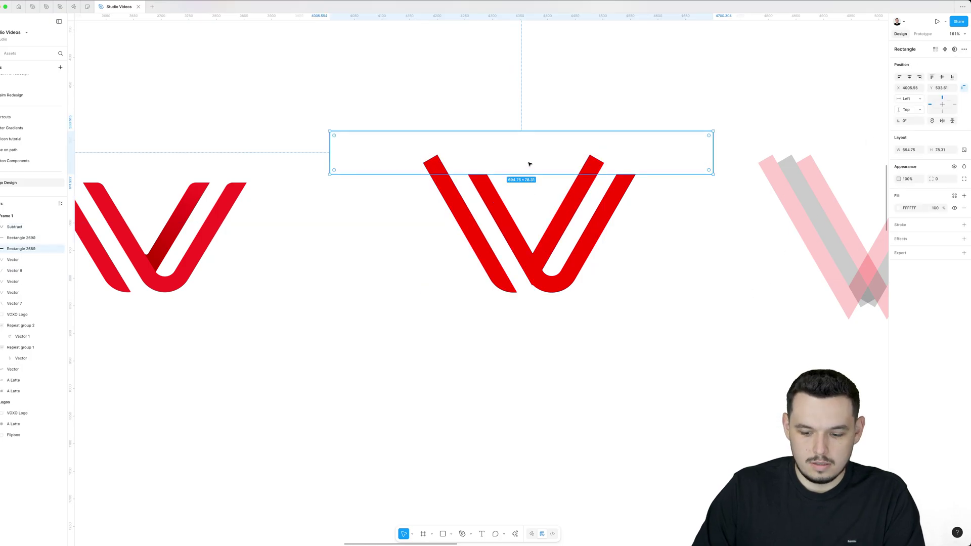
key(])
click(535, 217)
Draw a closed four-point shape with the Pen tool over the lower end of the left V's right arm and fill it black.
scroll(519, 281, up, 4)
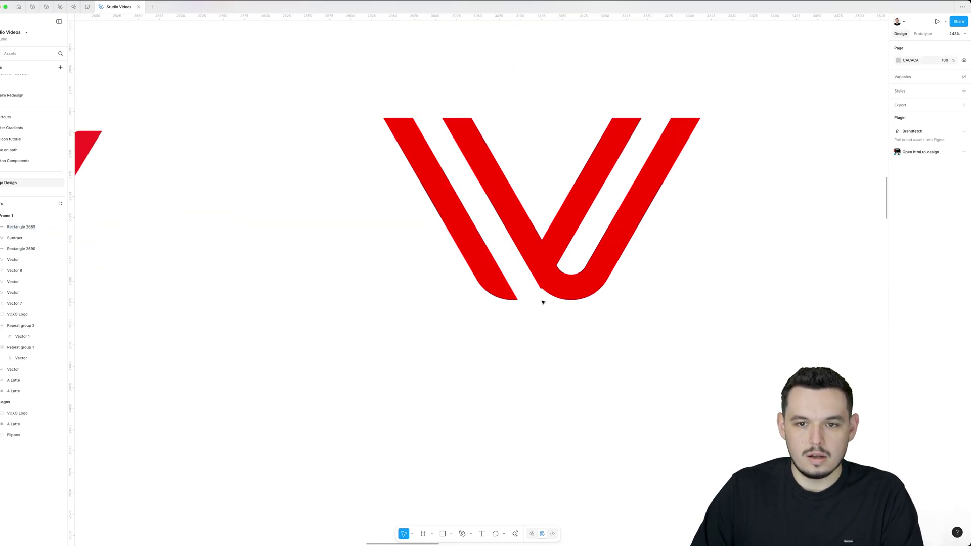
click(551, 254)
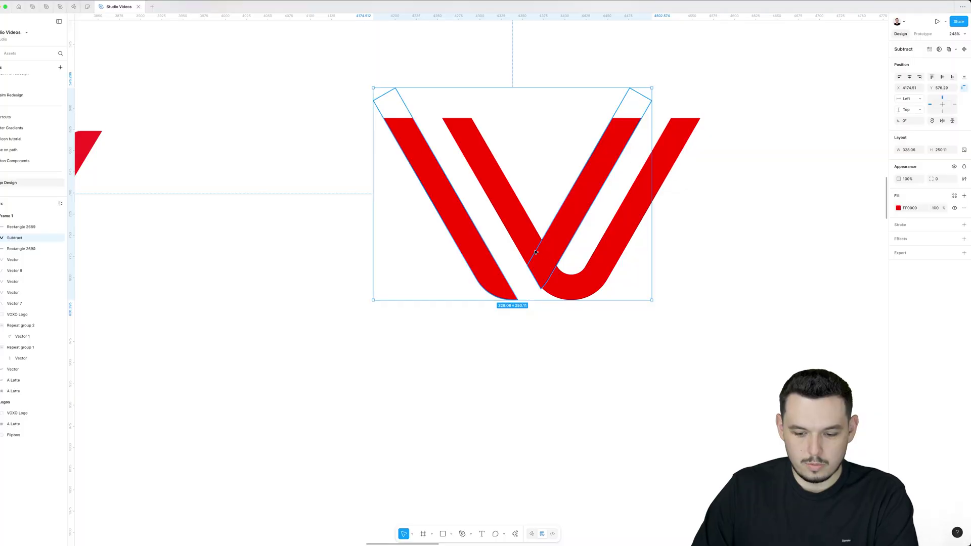
key(p)
click(529, 240)
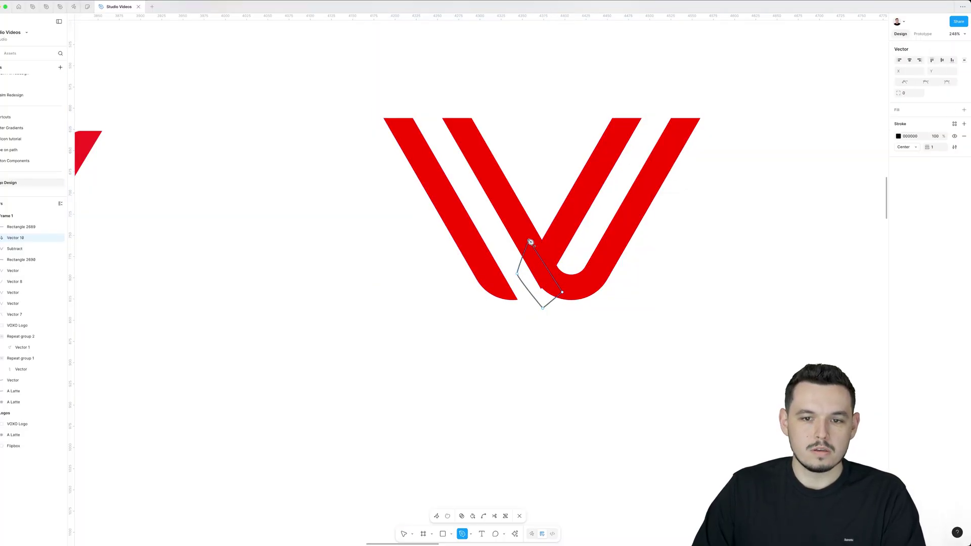
key(shift+x)
key(Escape)
Try to subtract the black shape from the original V nested inside the subtracted left V, and move the shape aside.
shift+super+click(552, 249)
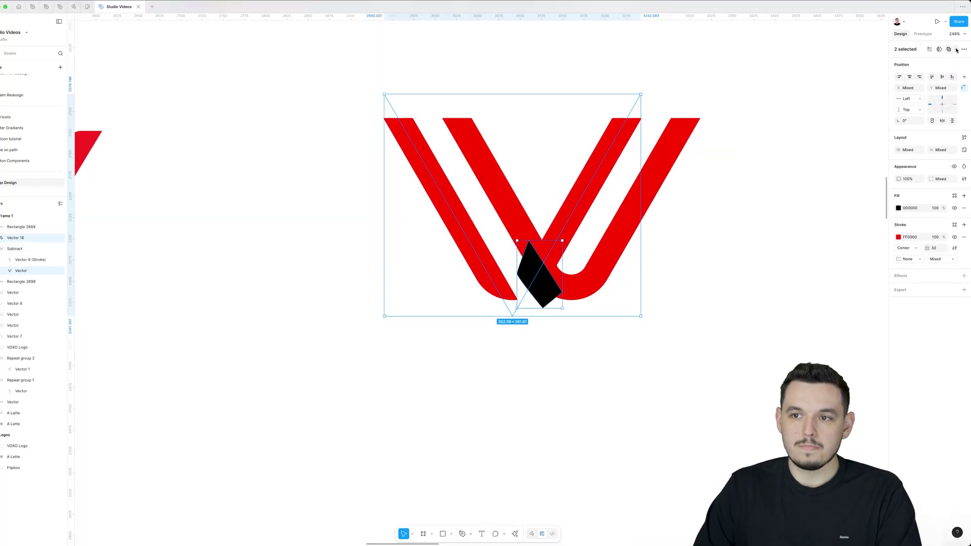
click(956, 49)
click(926, 69)
click(732, 210)
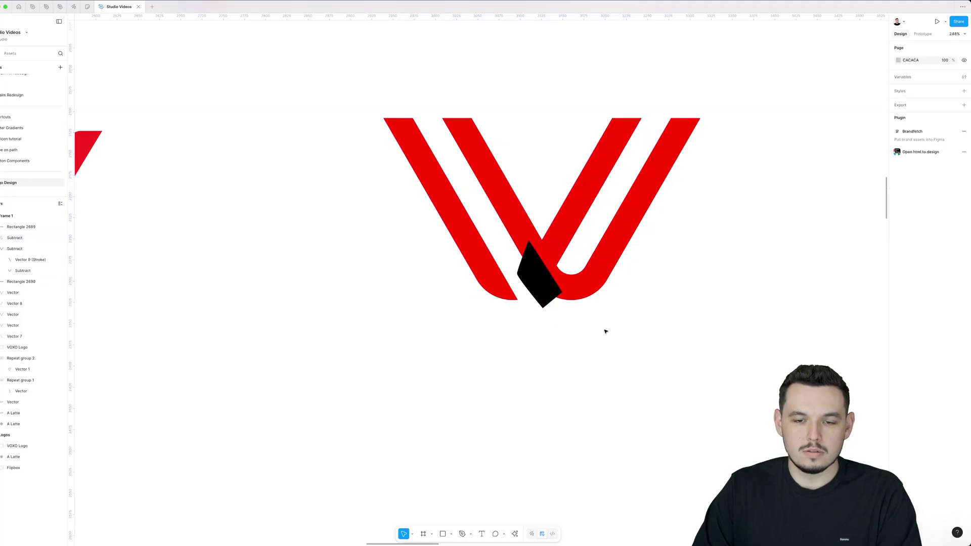
drag(538, 275, 415, 377)
click(553, 245)
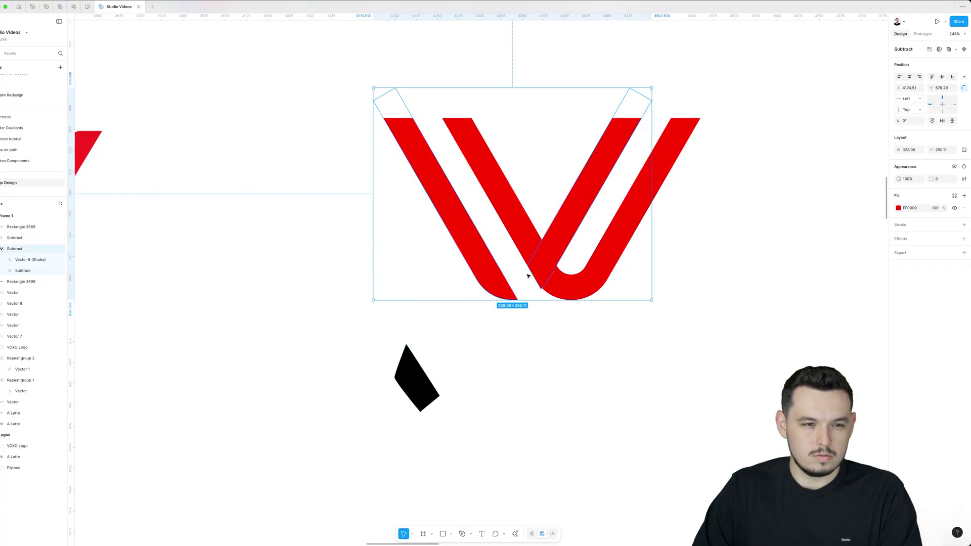
click(546, 323)
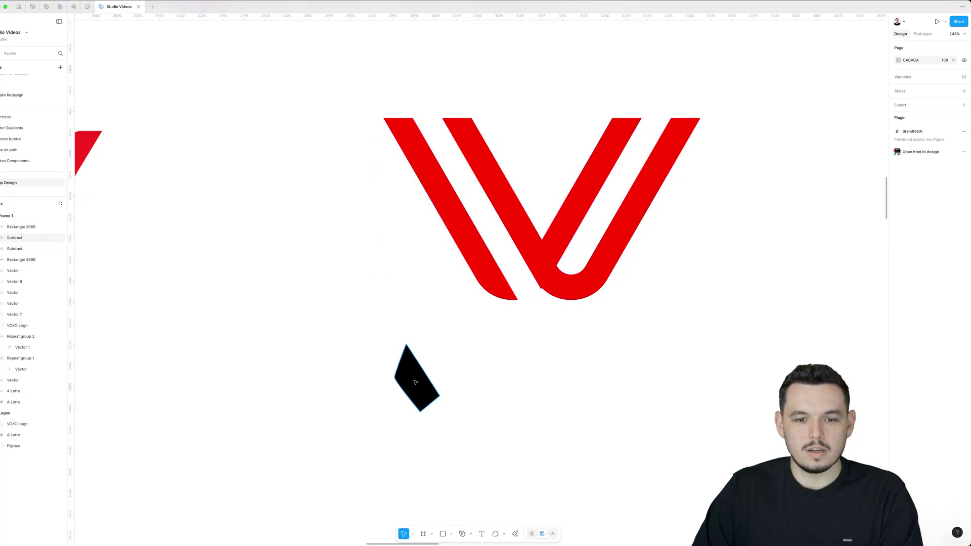
Place the black shape back over the overlap at the V's base and subtract it from the left V.
drag(408, 381, 527, 276)
shift+click(557, 235)
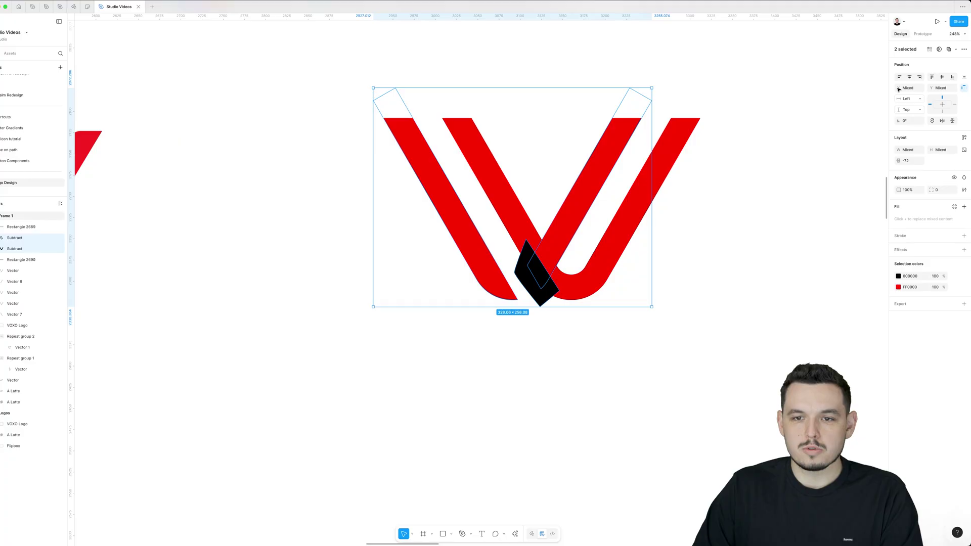
click(956, 49)
click(928, 69)
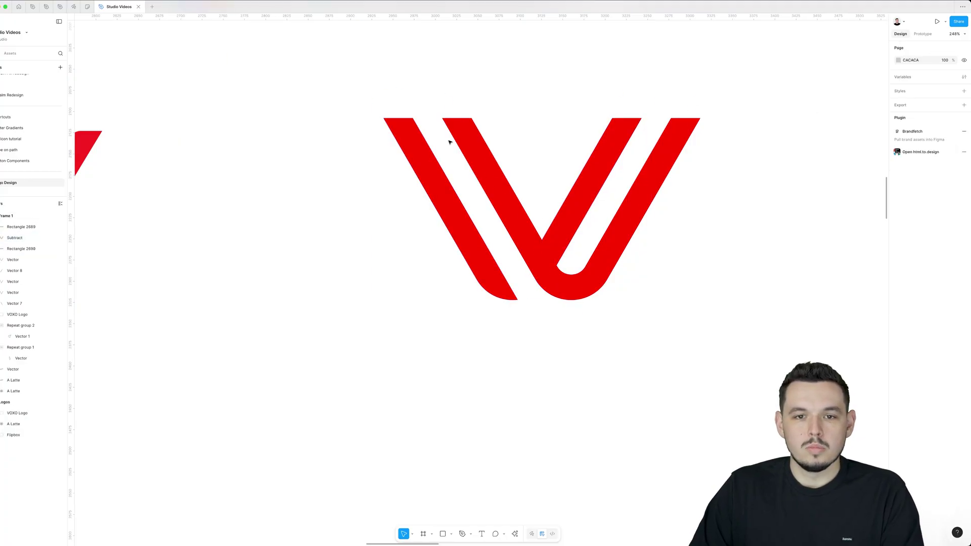
Duplicate the white rectangle over the upper ends of the Vs and set both copies to 30% opacity.
click(431, 106)
key(super+d)
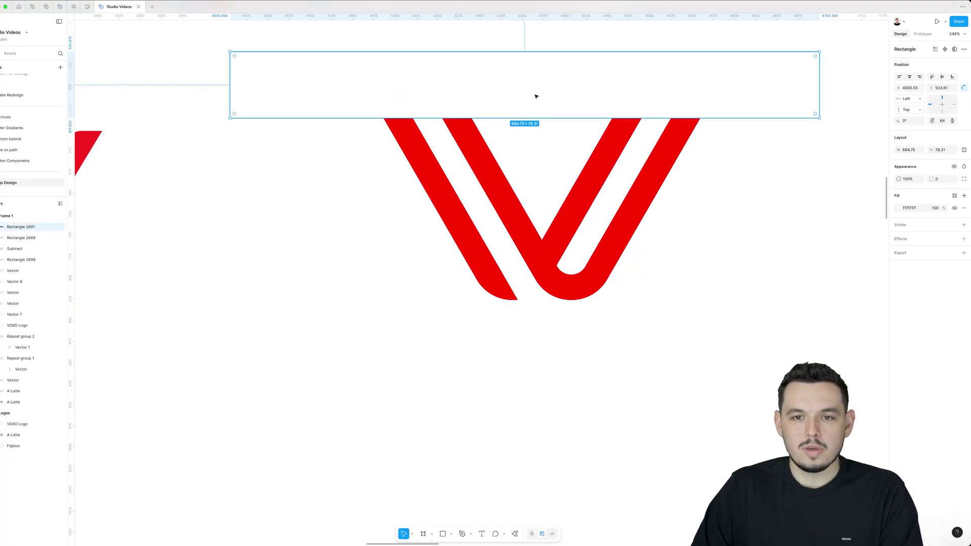
key(Escape)
drag(363, 40, 344, 76)
key(3)
click(316, 120)
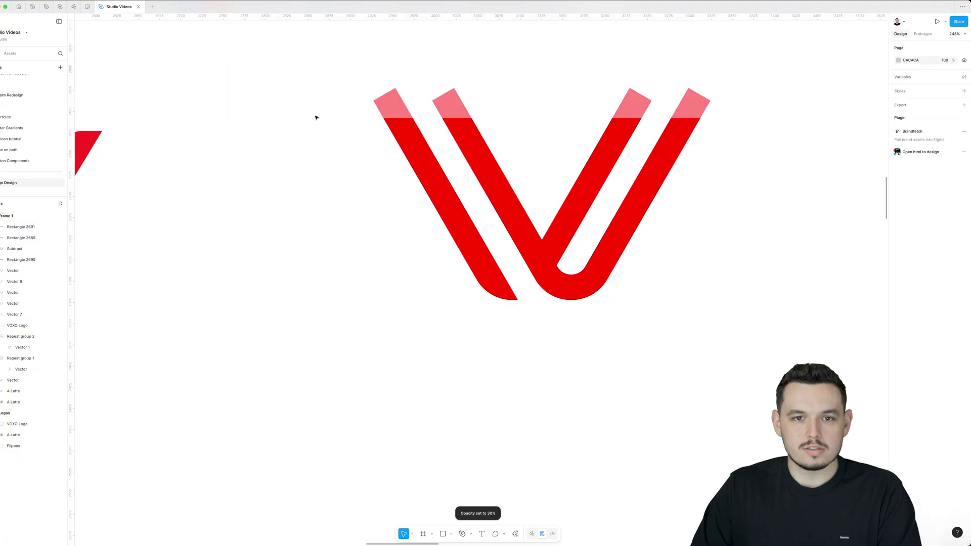
Subtract one white rectangle from the left V to trim its upper ends flat.
click(328, 104)
shift+click(419, 152)
click(956, 49)
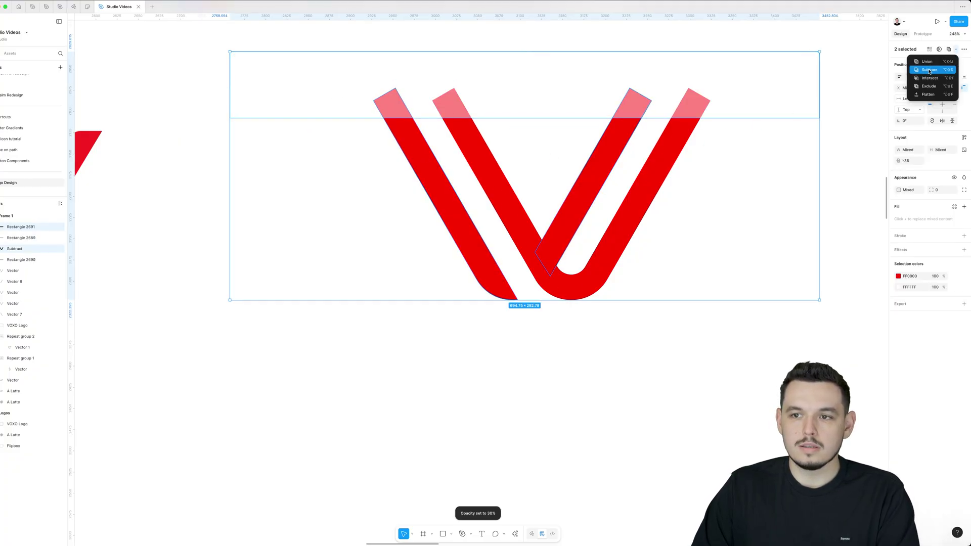
click(918, 69)
Subtract the remaining white rectangle from the right V to trim its upper ends flat.
click(633, 169)
shift+click(527, 100)
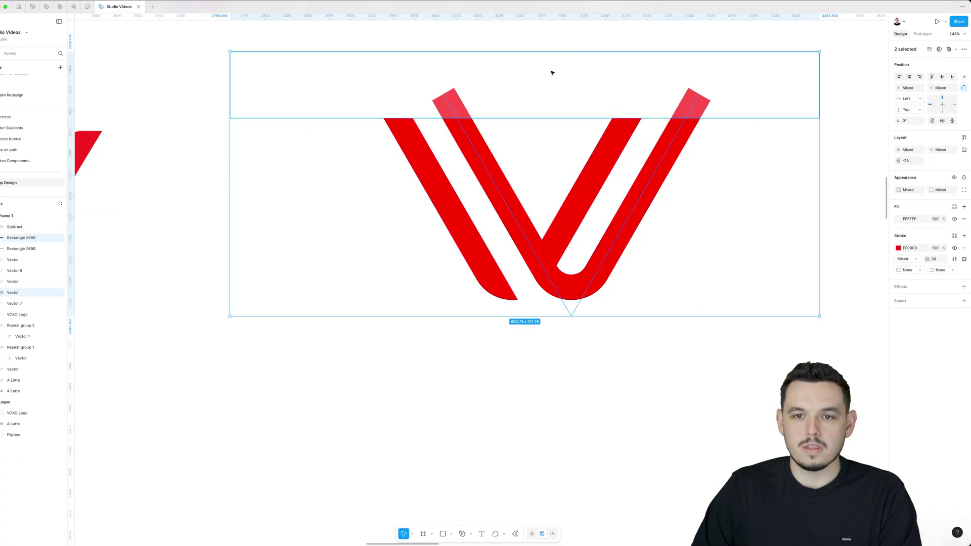
click(956, 49)
click(920, 69)
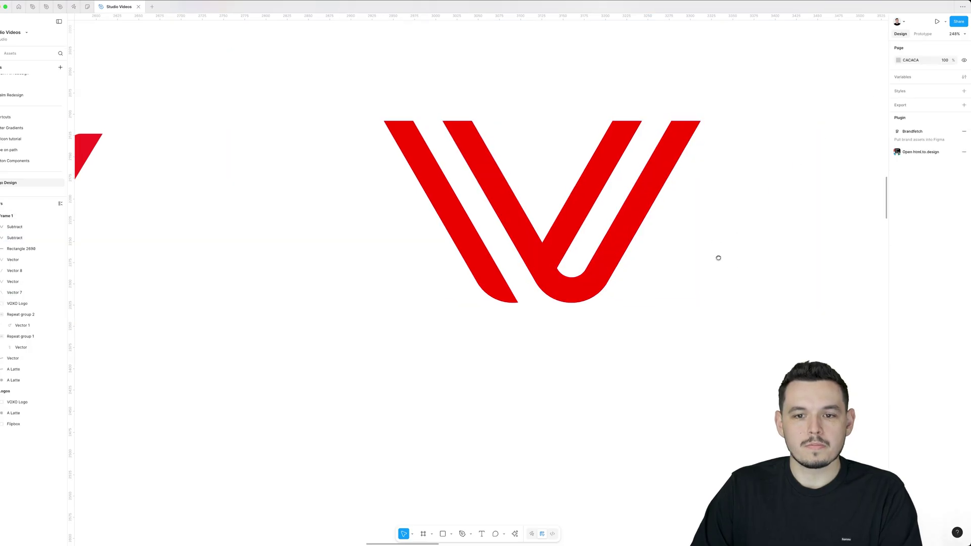
Compare the rebuilt V with the reference VOXO logo, examining the shaded arm.
scroll(717, 256, up, 2)
click(589, 248)
scroll(594, 235, down, 5)
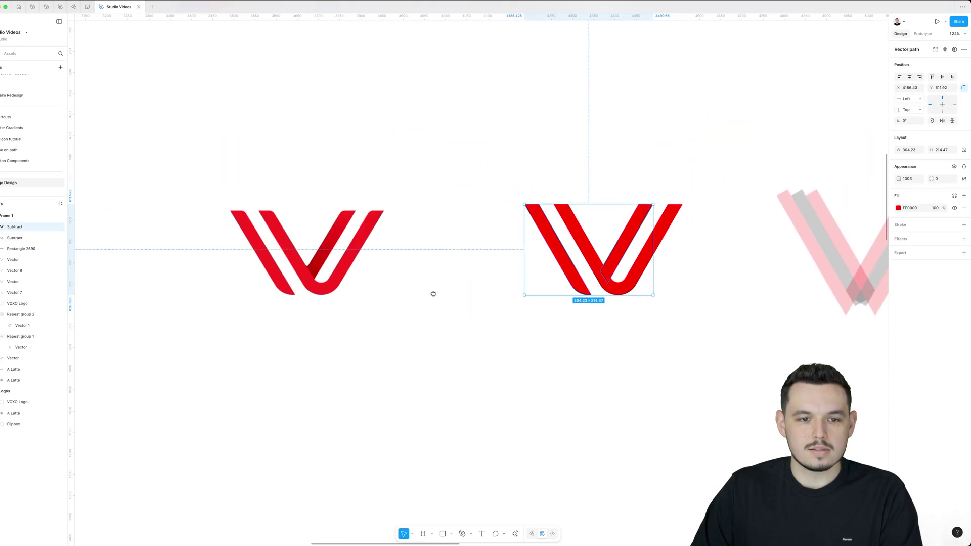
scroll(329, 280, up, 3)
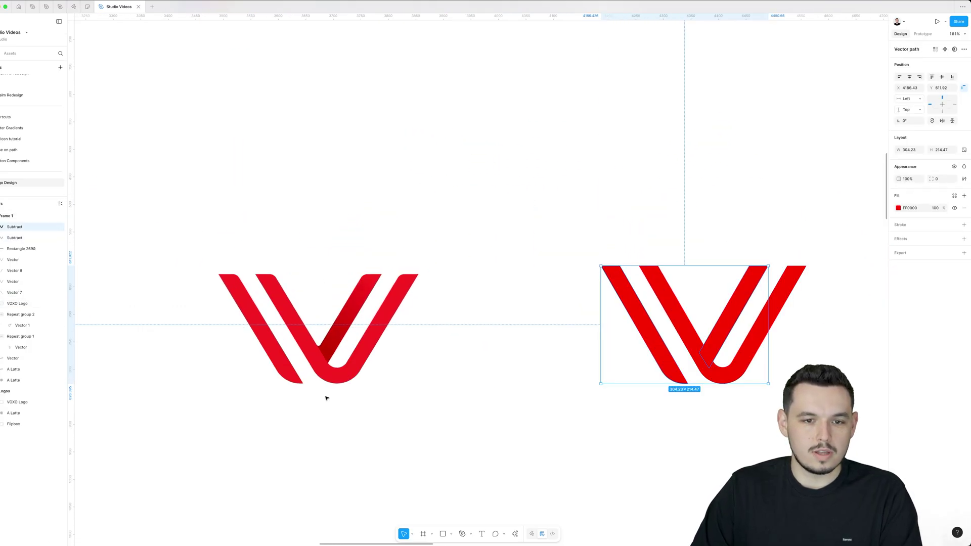
click(374, 373)
drag(354, 362, 428, 362)
scroll(556, 354, right, 3)
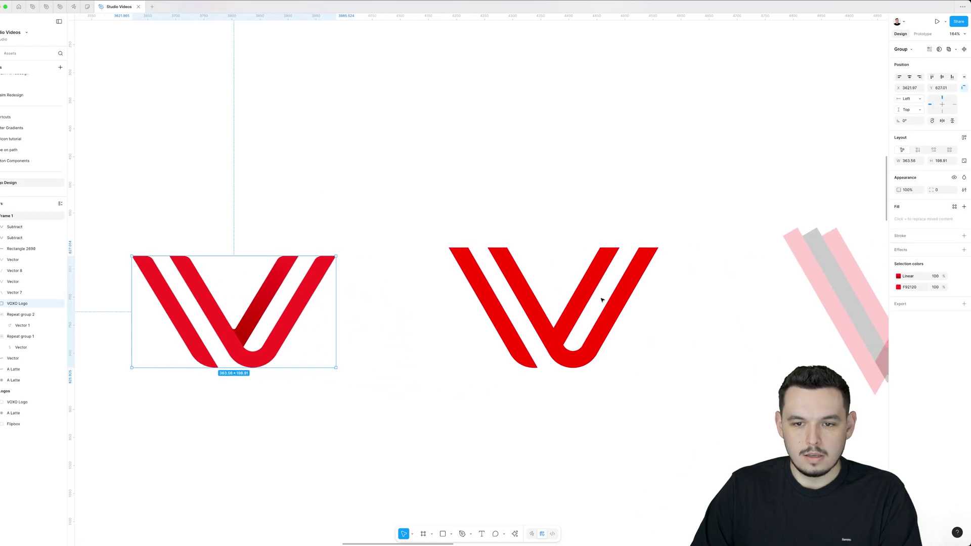
scroll(594, 284, up, 1)
Copy the right arm's points from the left V and paste them as a separate shape in the same place.
click(594, 281)
double_click(595, 282)
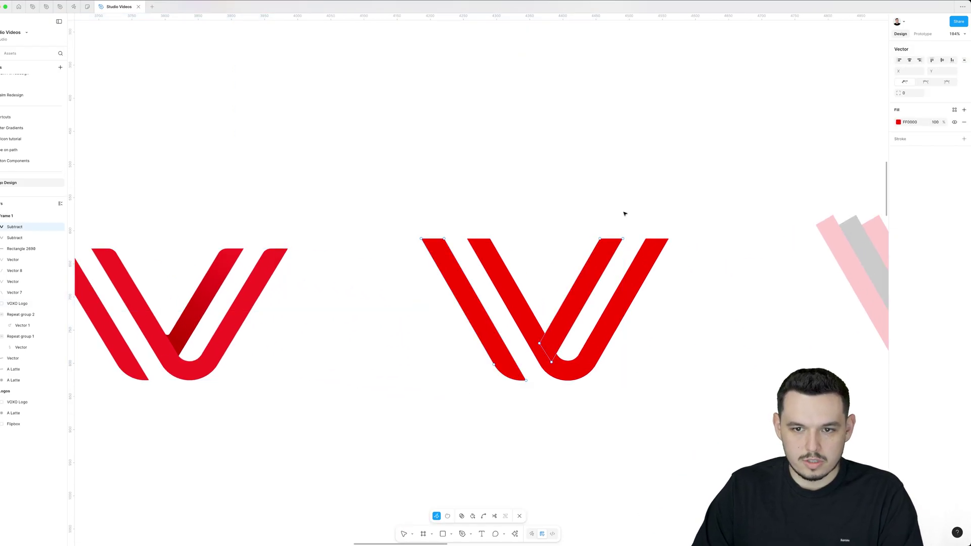
mouse_move(625, 213)
mouse_down()
mouse_move(499, 380)
mouse_move(531, 373)
mouse_up()
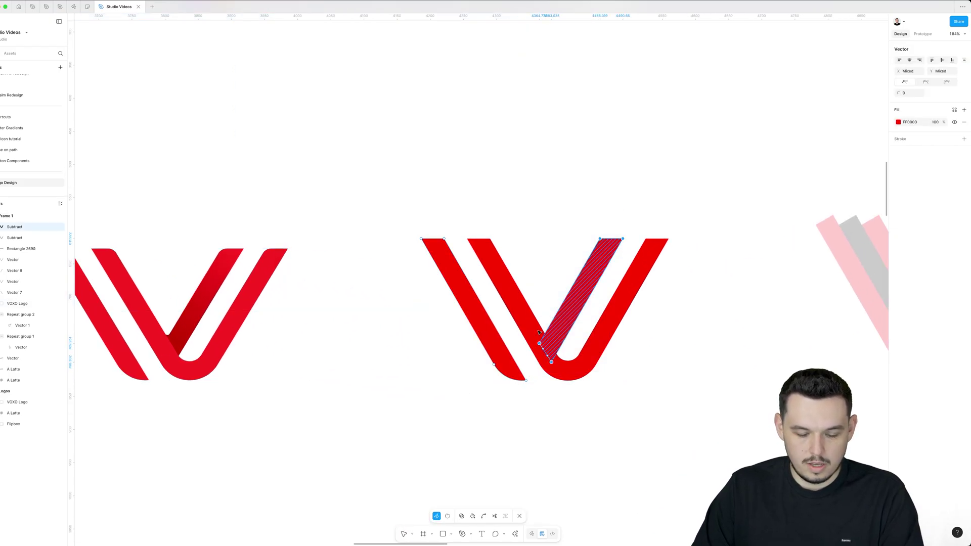
key(super+c)
key(Escape)
key(Escape)
key(super+v)
Fill the pasted arm with a linear gradient from FF0000 to 990000.
click(899, 209)
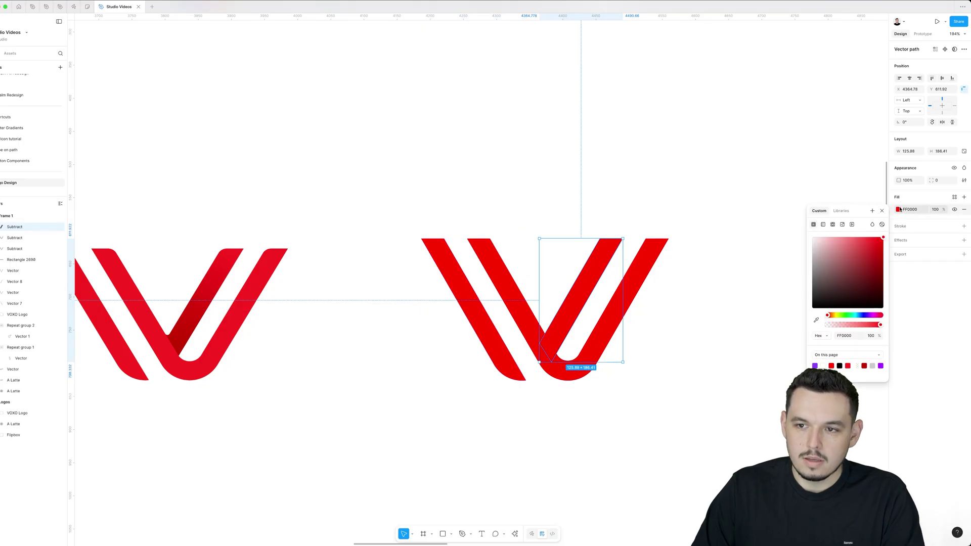
click(823, 224)
key(Escape)
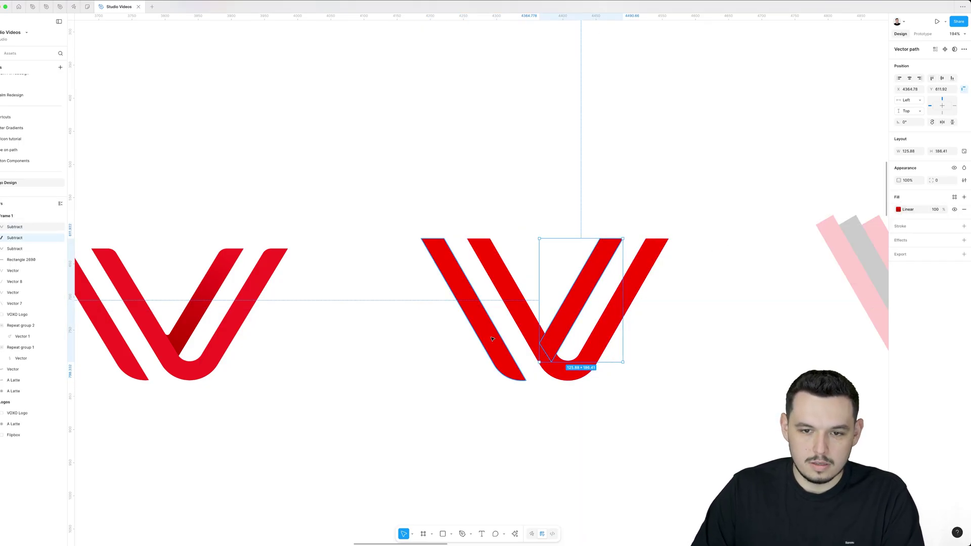
Delete the right arm's points from the original left V, keeping only its left bar.
double_click(579, 299)
drag(534, 199, 680, 382)
key(Delete)
key(Escape)
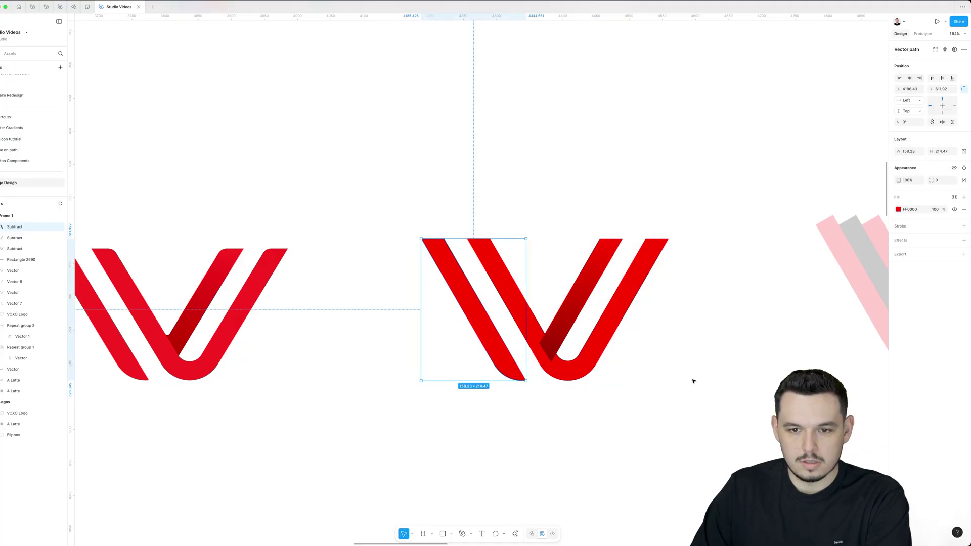
key(Escape)
Send the gradient arm behind the right V and align its gradient along the arm with the dark stop at the lower end.
click(561, 321)
key(super+[)
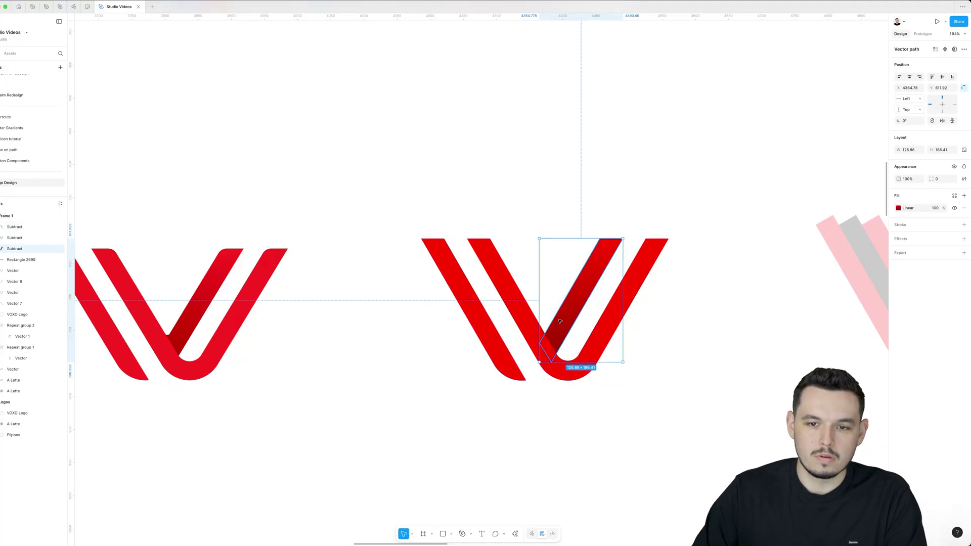
click(899, 209)
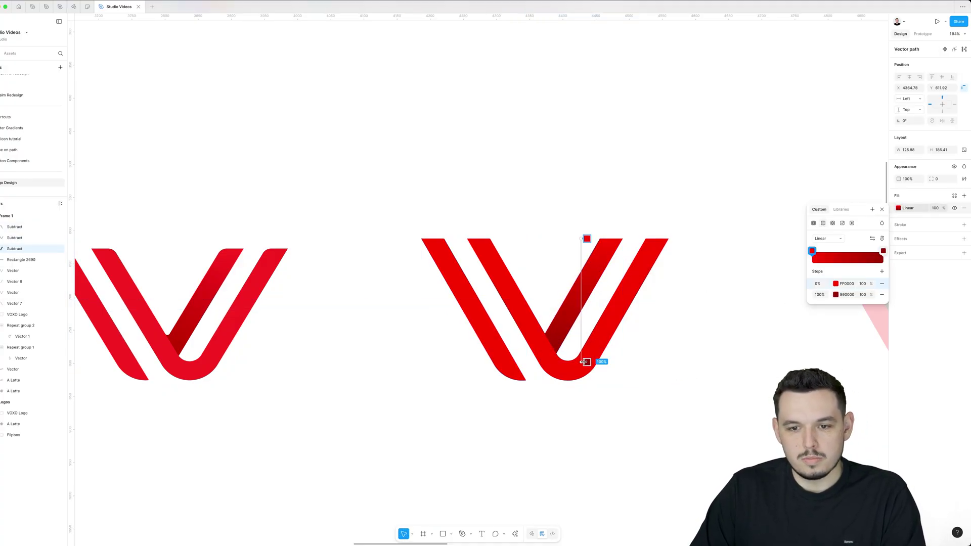
drag(585, 362, 540, 360)
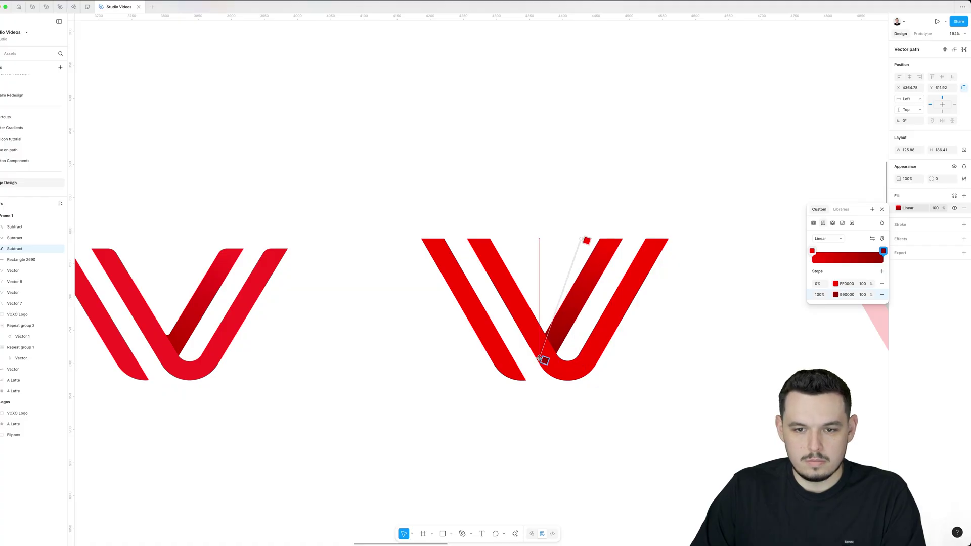
drag(581, 237, 610, 246)
scroll(512, 216, down, 2)
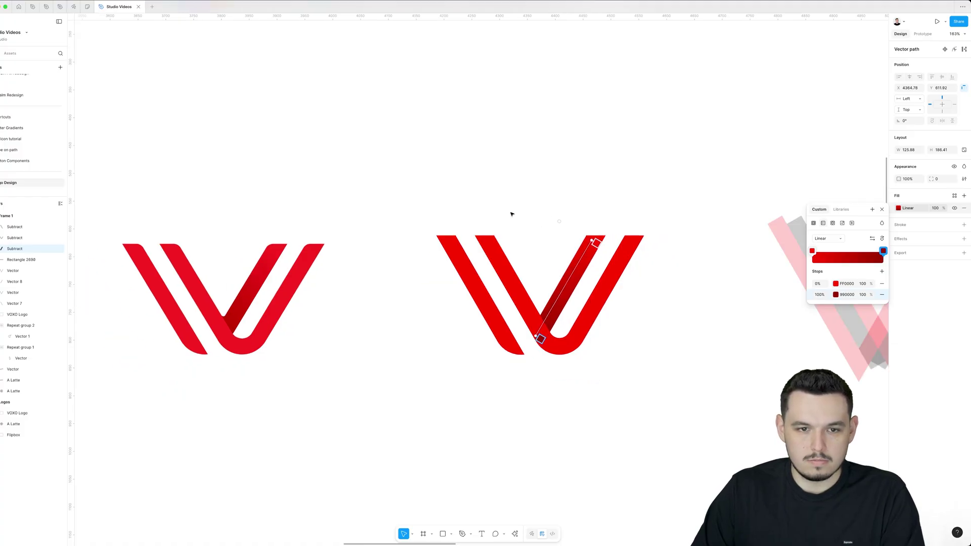
Check the rounded upper corners on the reference logo and round the left bar's upper inner corner with a radius of 24.
click(356, 263)
scroll(137, 268, up, 5)
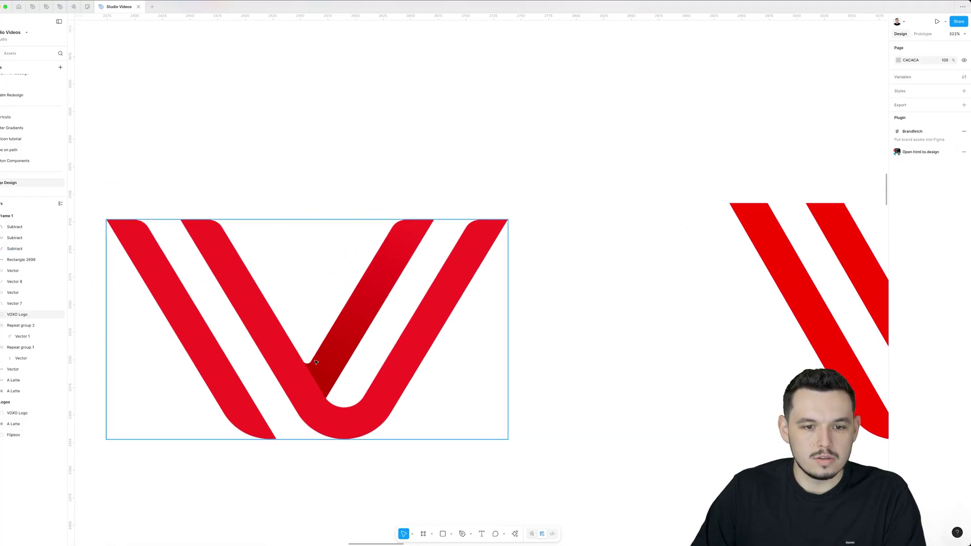
scroll(306, 362, down, 2)
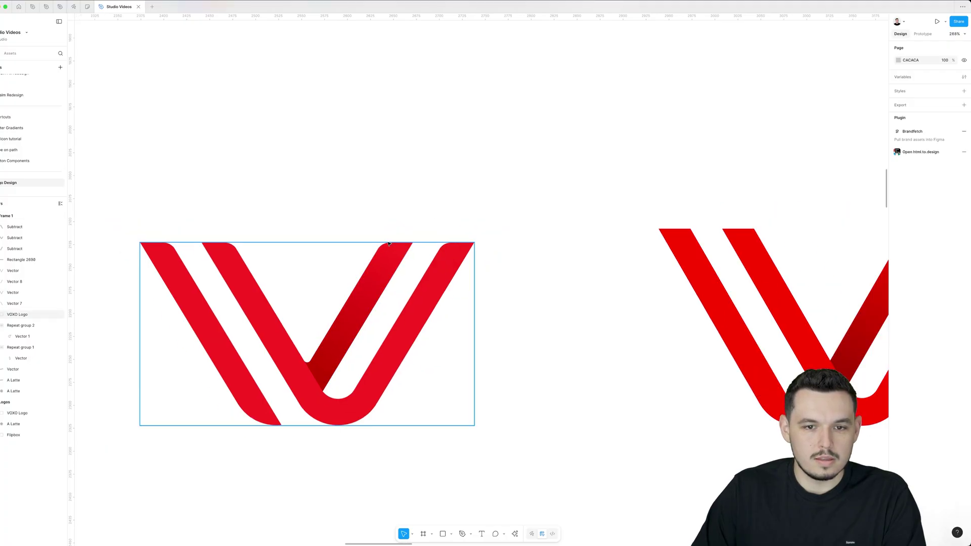
drag(631, 277, 349, 304)
double_click(403, 260)
click(409, 255)
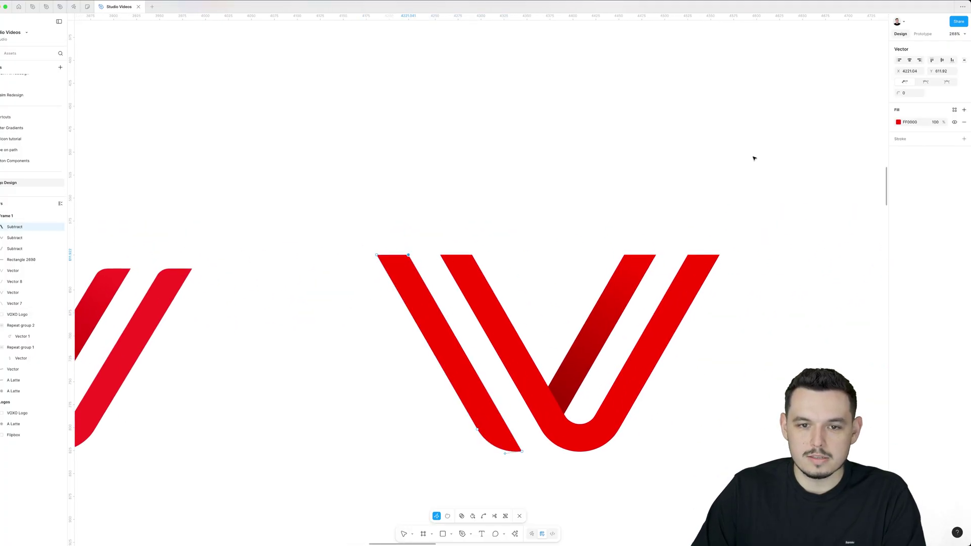
key(Escape)
double_click(408, 255)
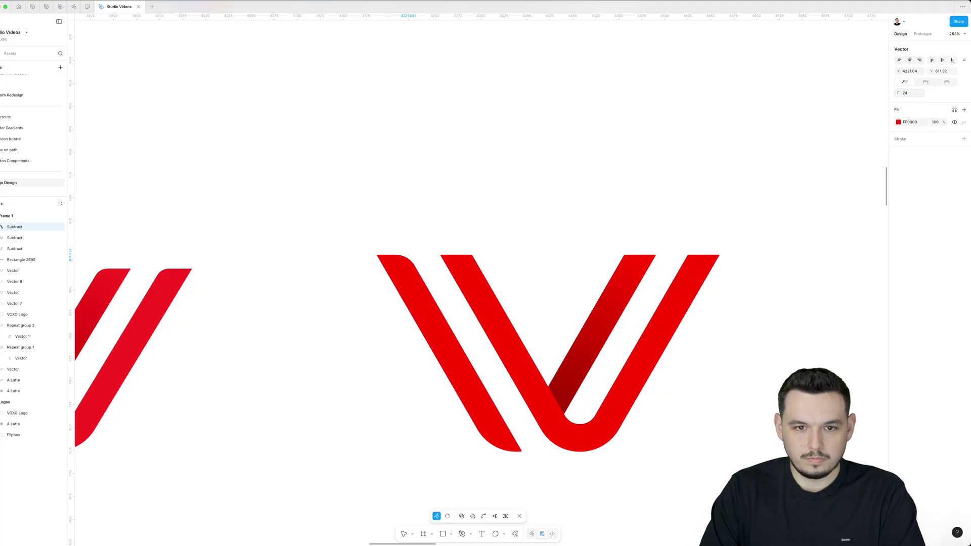
Round the upper inner corner of the right V's left arm.
double_click(476, 277)
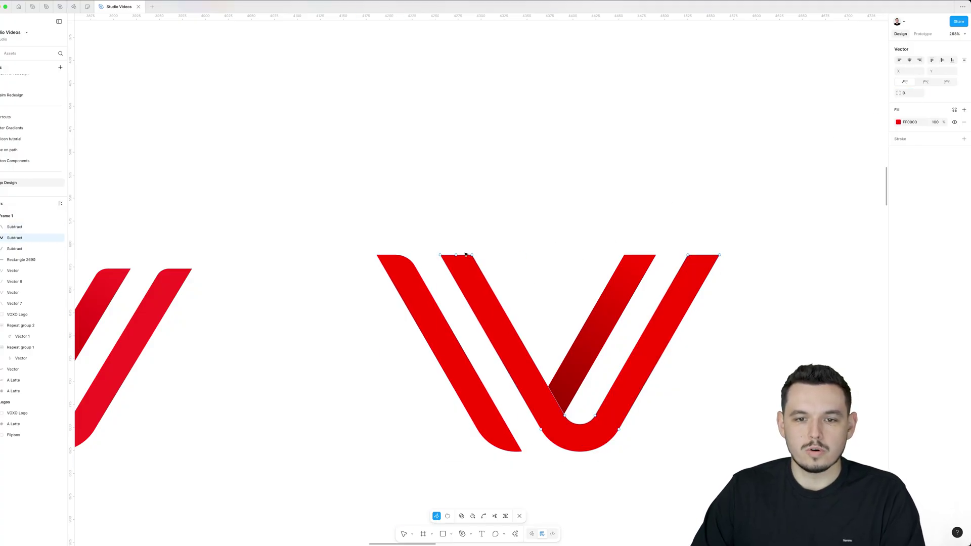
click(472, 255)
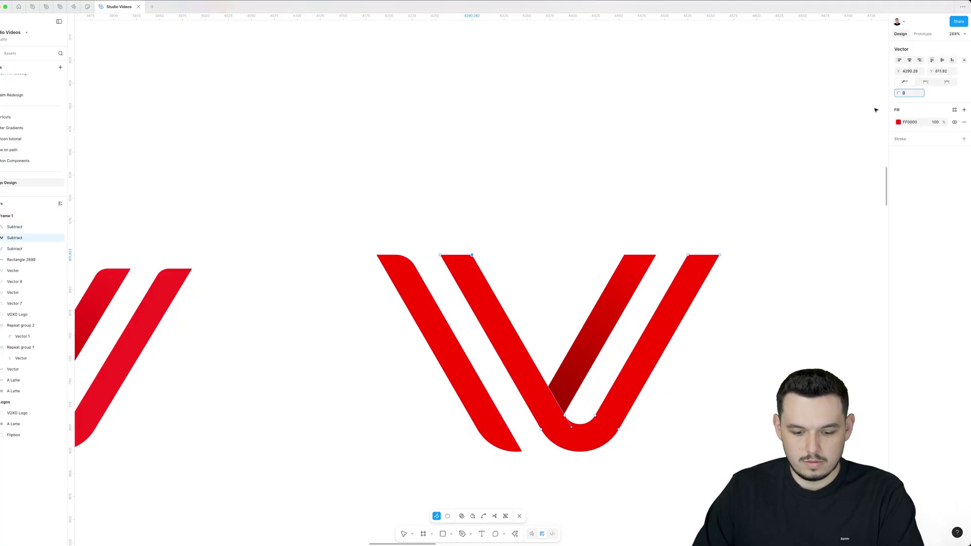
key(Return)
Set the corner radius of the left bar's upper inner corner to 16.
double_click(410, 271)
click(408, 255)
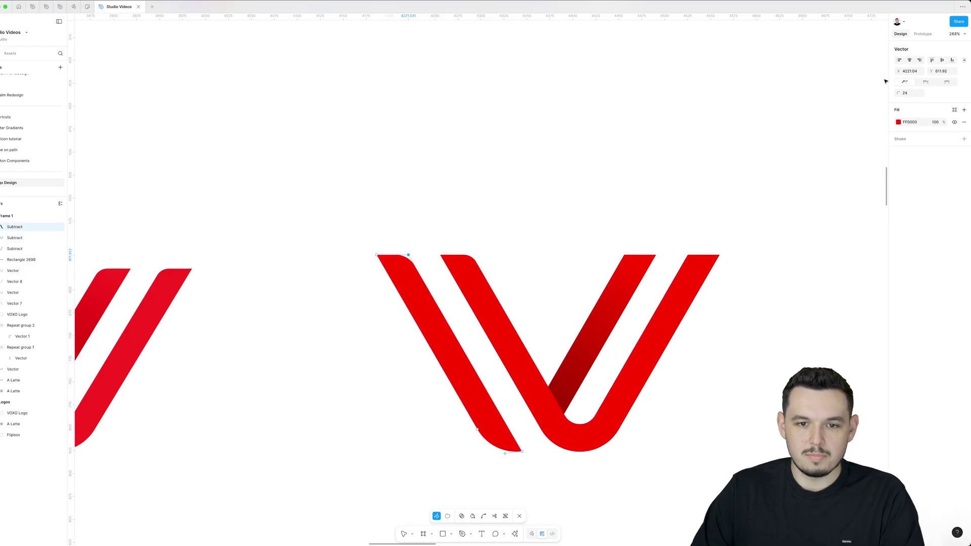
text(16)
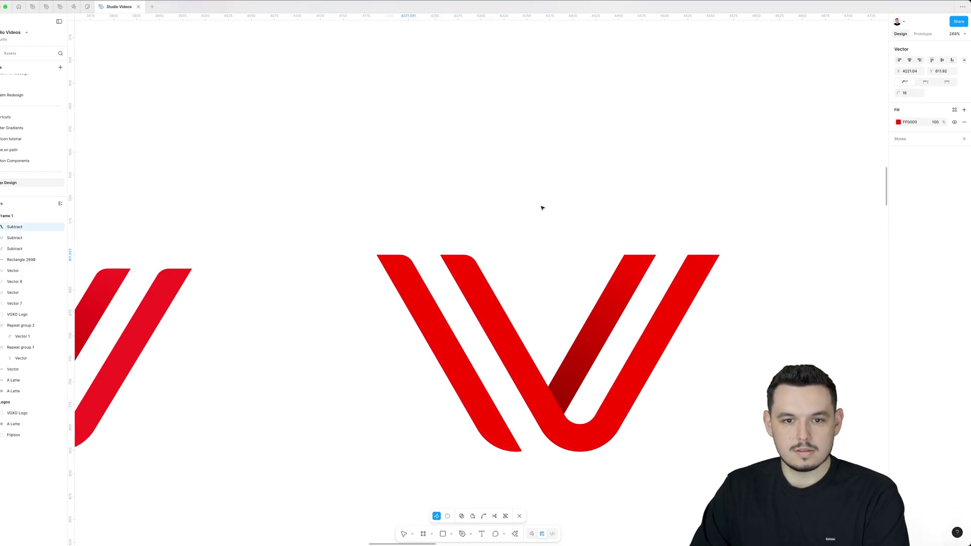
key(Return)
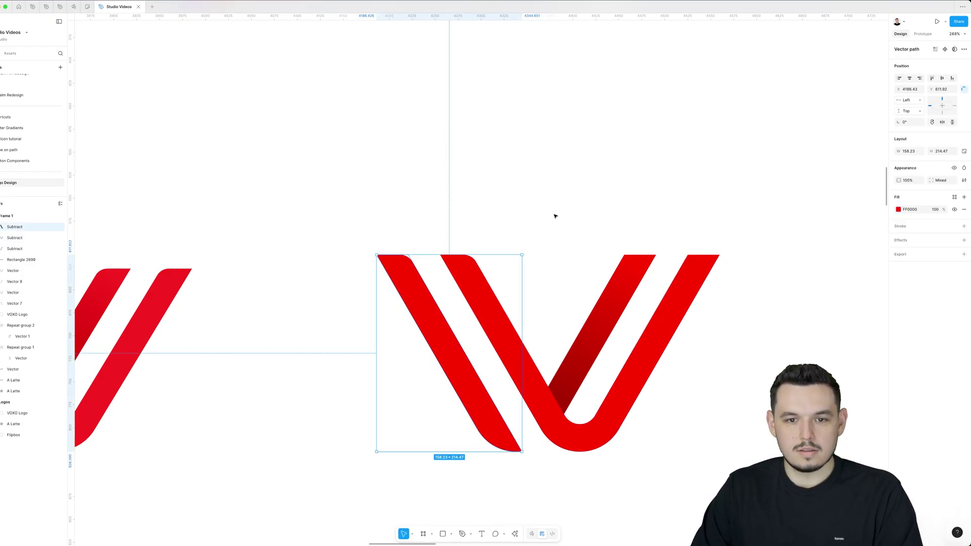
Round the upper inner corners of the gradient arm and of the large V's right arm.
double_click(627, 269)
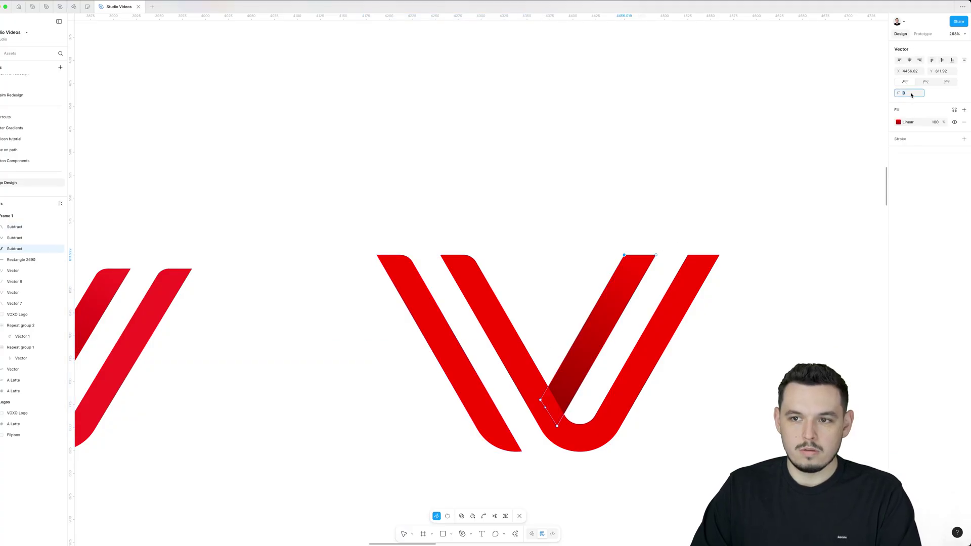
key(Return)
double_click(694, 257)
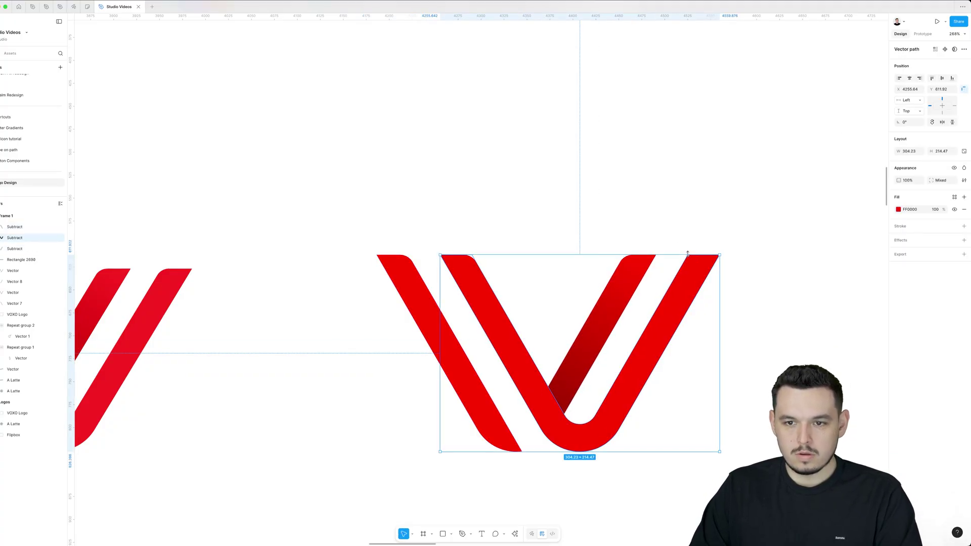
click(688, 255)
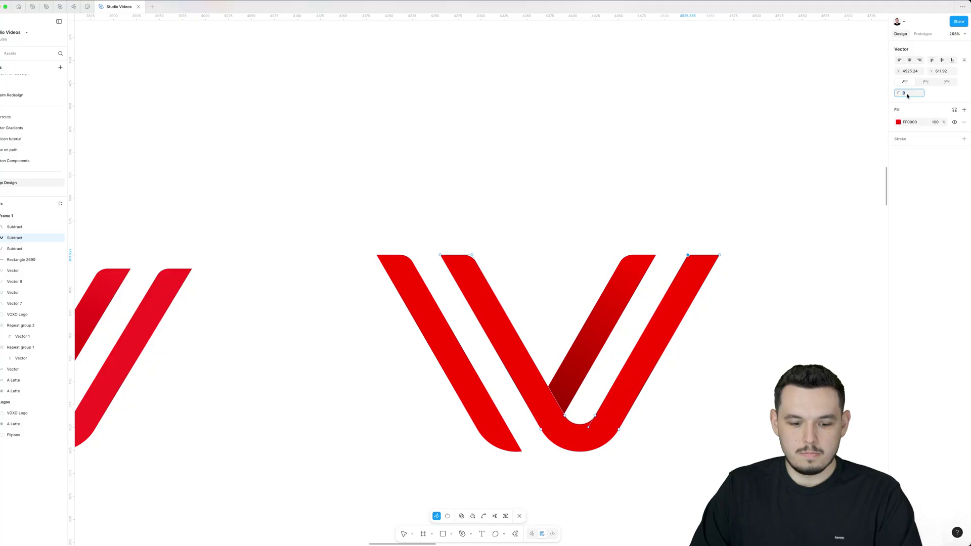
key(Return)
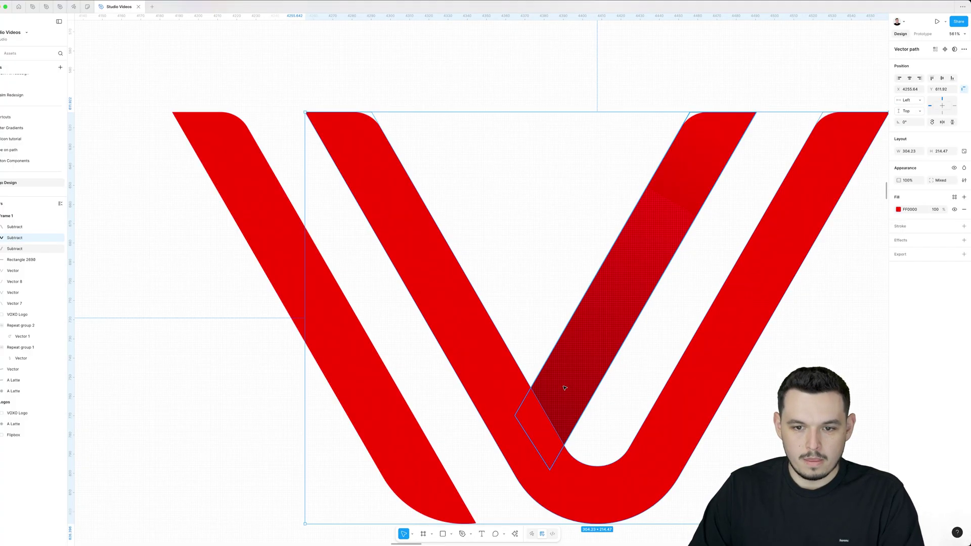
Duplicate the gradient arm, flip the copy horizontally and move it over the large V's left arm.
click(565, 388)
scroll(565, 388, up, 5)
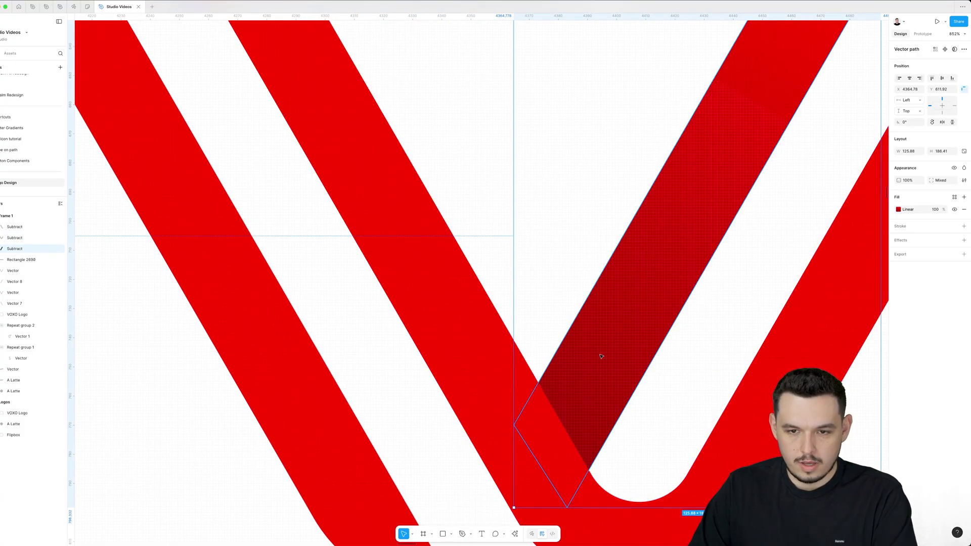
key(super+d)
key(shift+h)
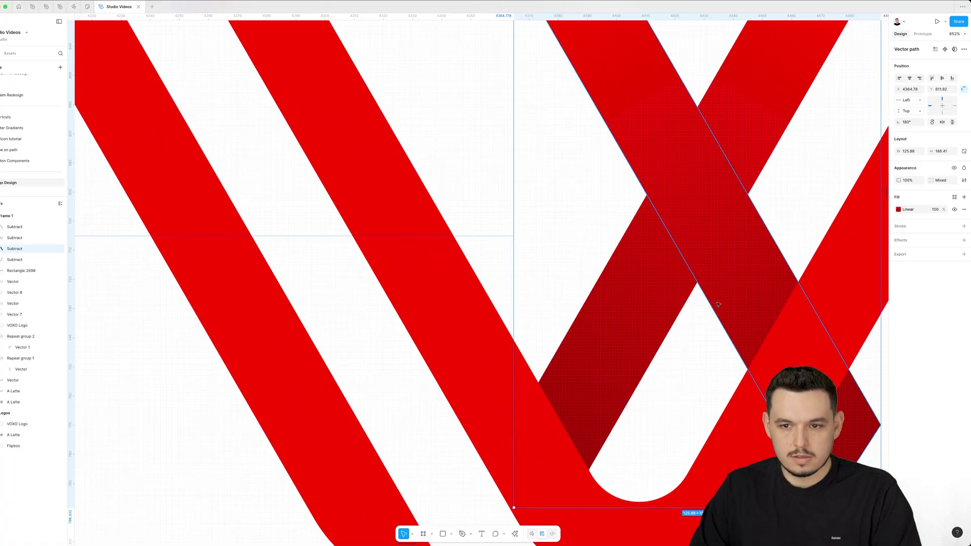
drag(734, 326, 433, 375)
scroll(468, 377, up, 5)
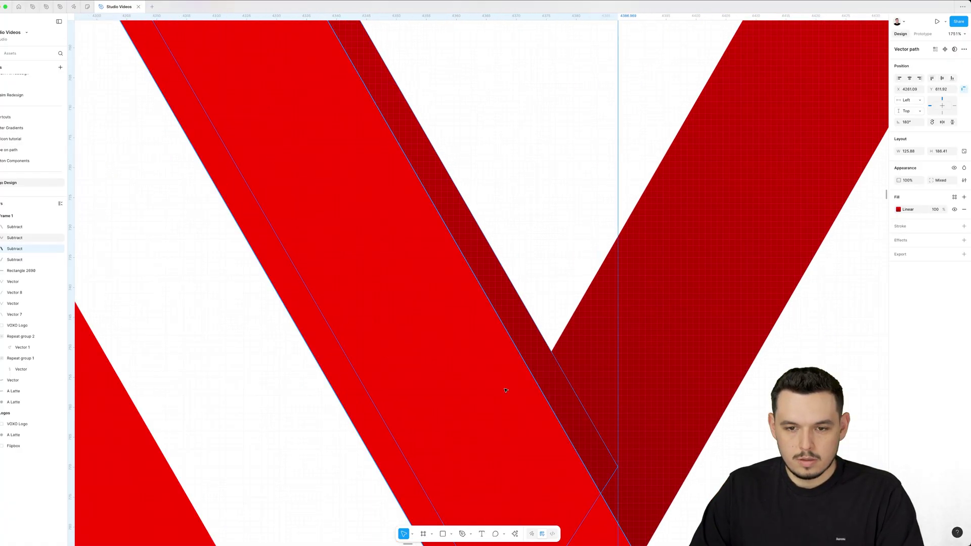
Fade the flipped copy and the large V to 30% opacity and align the copy with the V's left arm.
key(3)
drag(554, 378, 525, 386)
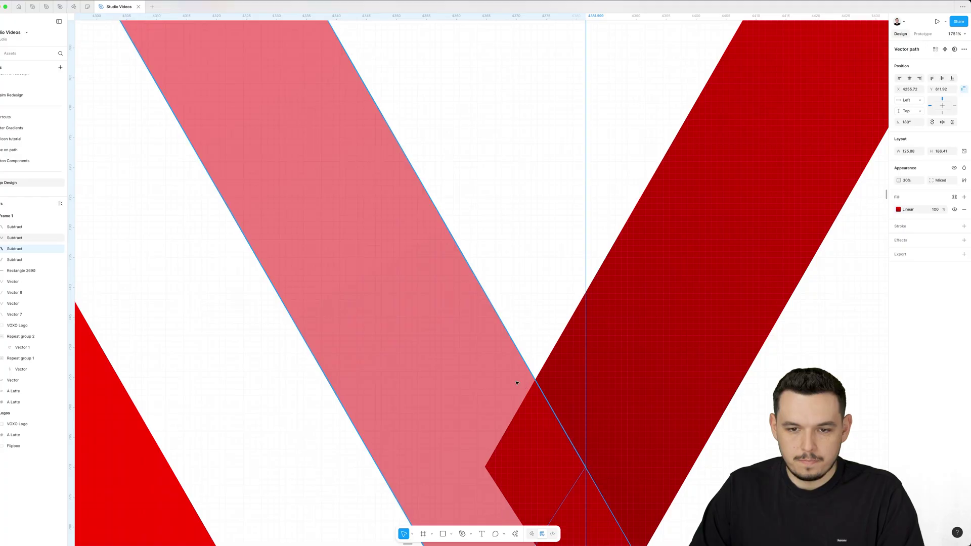
scroll(516, 386, down, 8)
Place a spare copy of the original gradient arm in the empty space above the logo.
click(661, 179)
scroll(615, 203, down, 5)
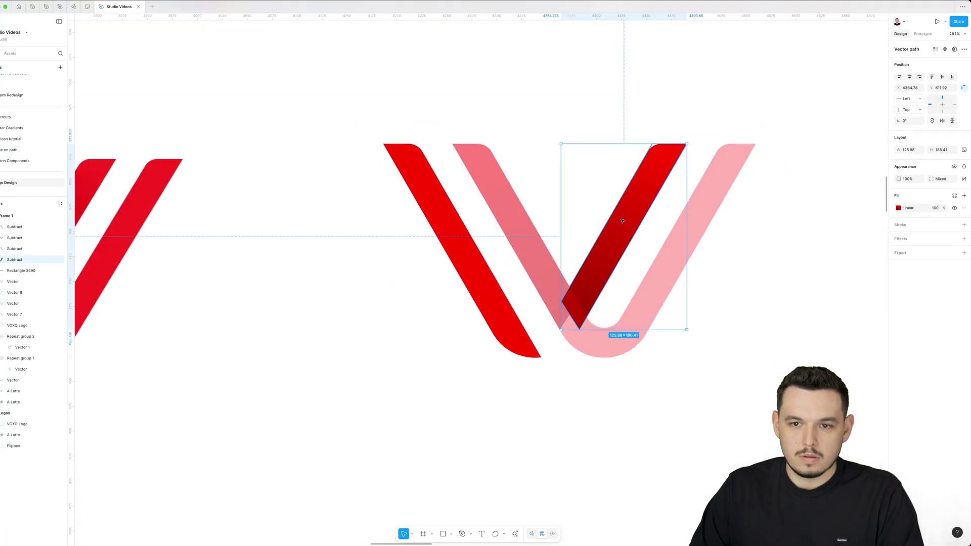
alt+drag(614, 238, 610, 35)
Unite the original gradient arm with its flipped copy into a single V shape.
click(626, 212)
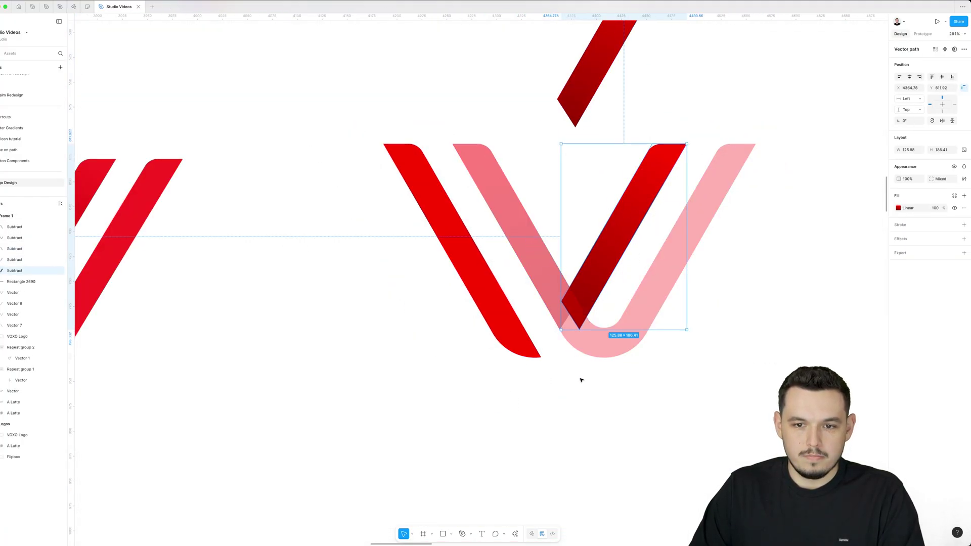
shift+click(563, 288)
scroll(584, 288, up, 6)
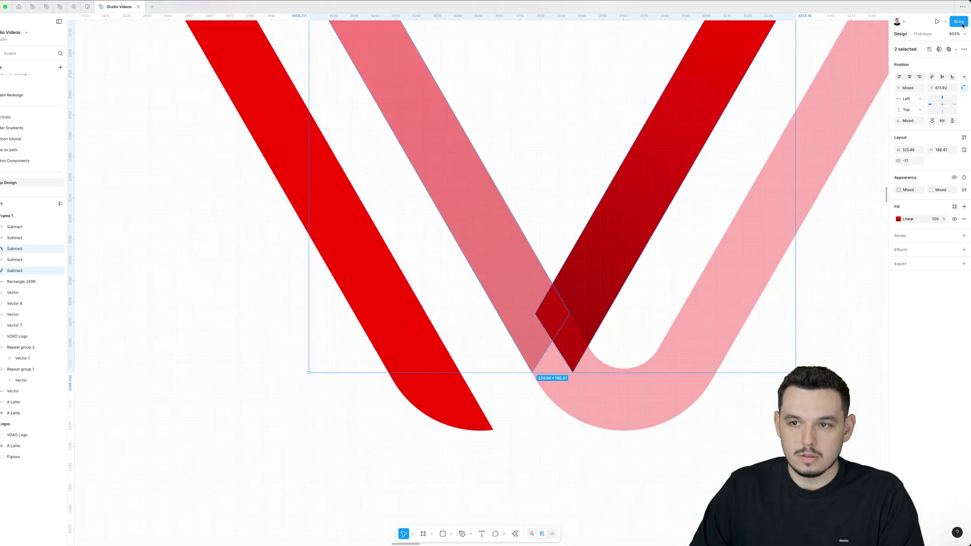
click(949, 49)
scroll(607, 202, down, 6)
Round the inner corner of the united gradient shape where its two arms meet.
double_click(602, 227)
scroll(577, 216, up, 4)
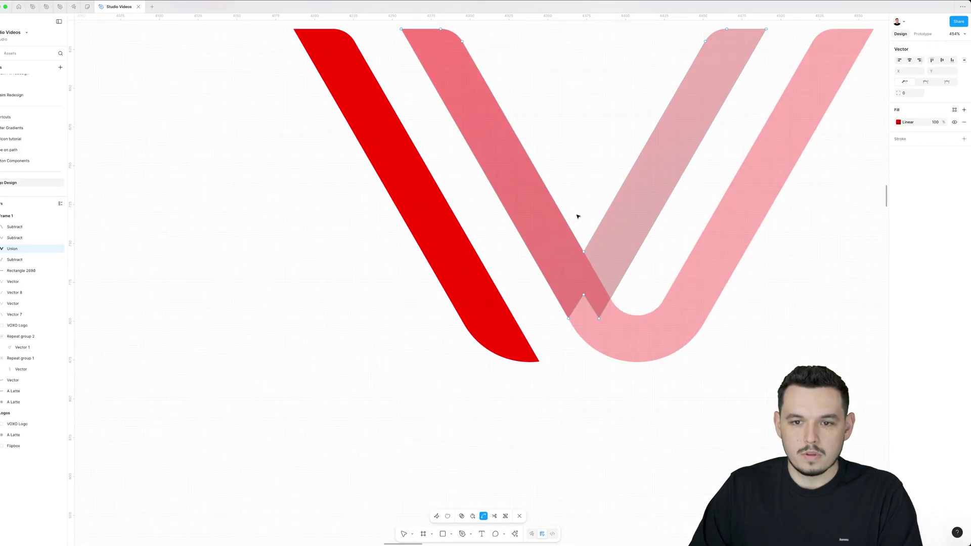
mouse_move(900, 94)
mouse_down()
mouse_move(912, 94)
mouse_move(896, 95)
mouse_up()
key(Return)
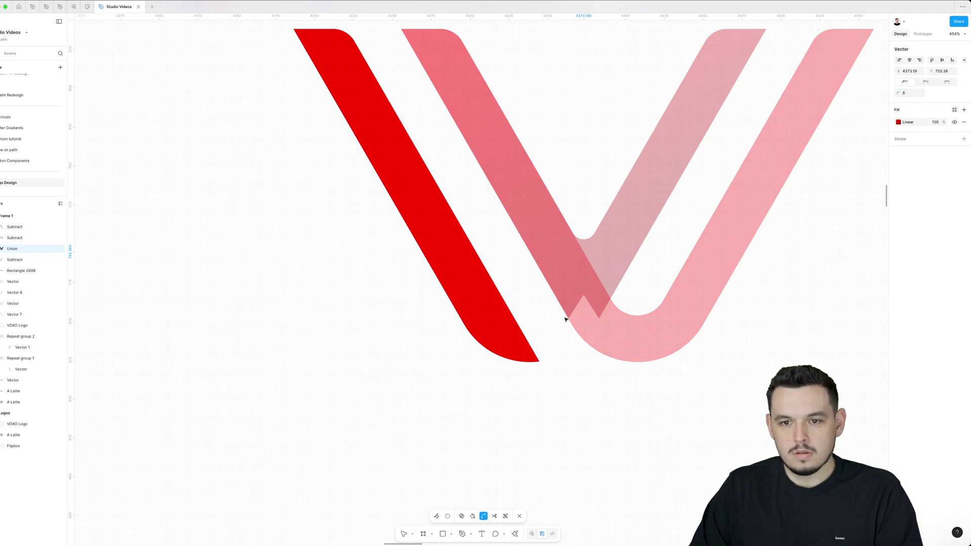
Restore the large V and the united shape to 100% opacity and move the spare gradient arm away from the logo.
scroll(574, 322, down, 6)
double_click(602, 358)
click(606, 354)
scroll(596, 325, up, 2)
click(591, 330)
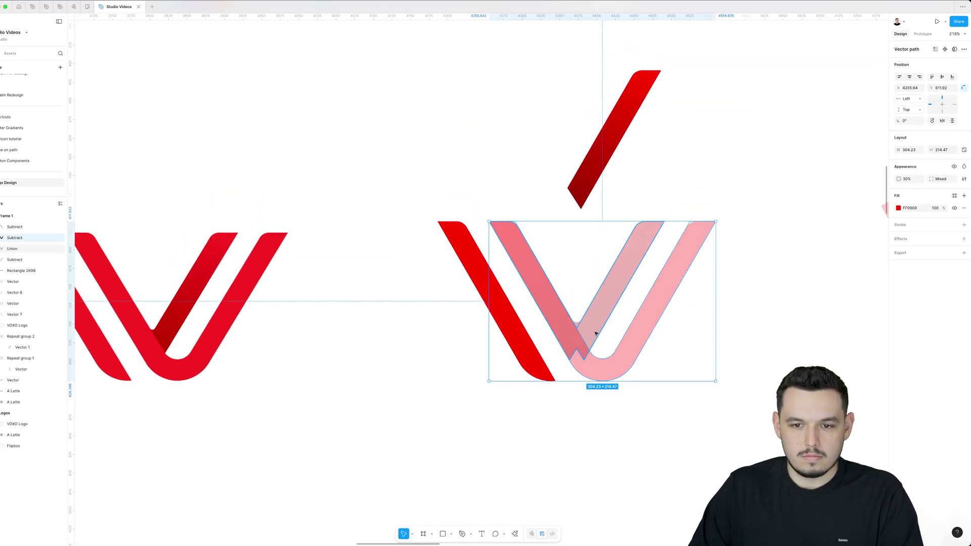
key(0)
click(669, 426)
scroll(648, 376, down, 4)
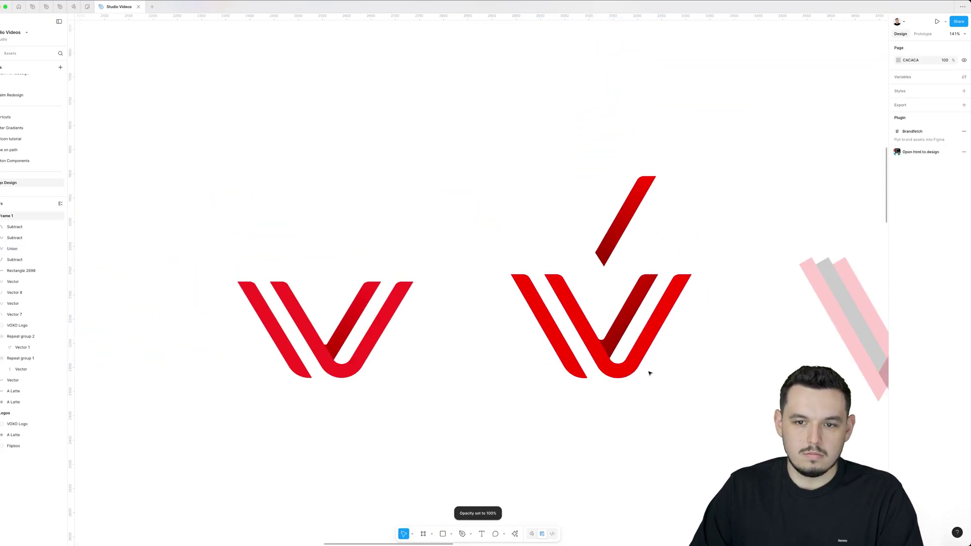
drag(621, 222, 469, 133)
Adjust the corner radius where the united gradient shape's two arms meet.
click(616, 318)
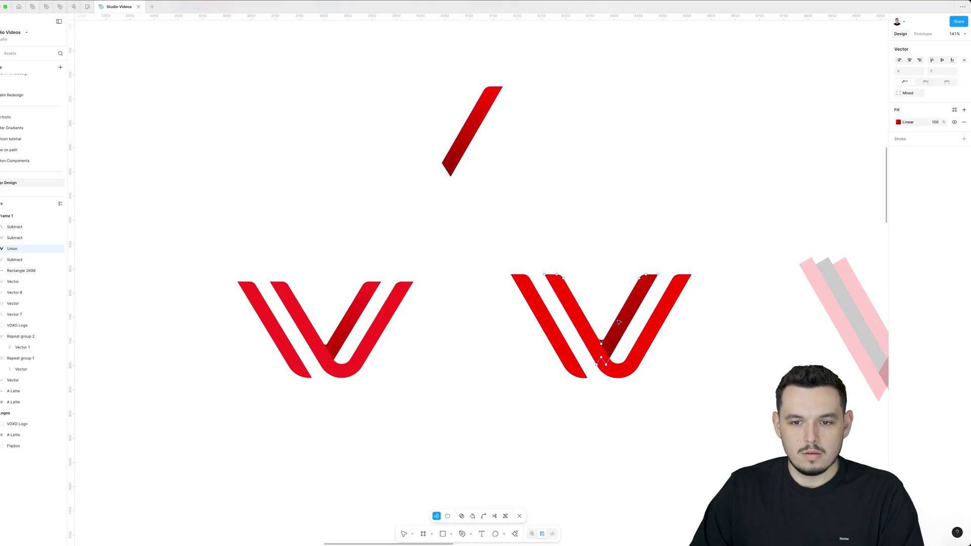
double_click(601, 343)
click(911, 94)
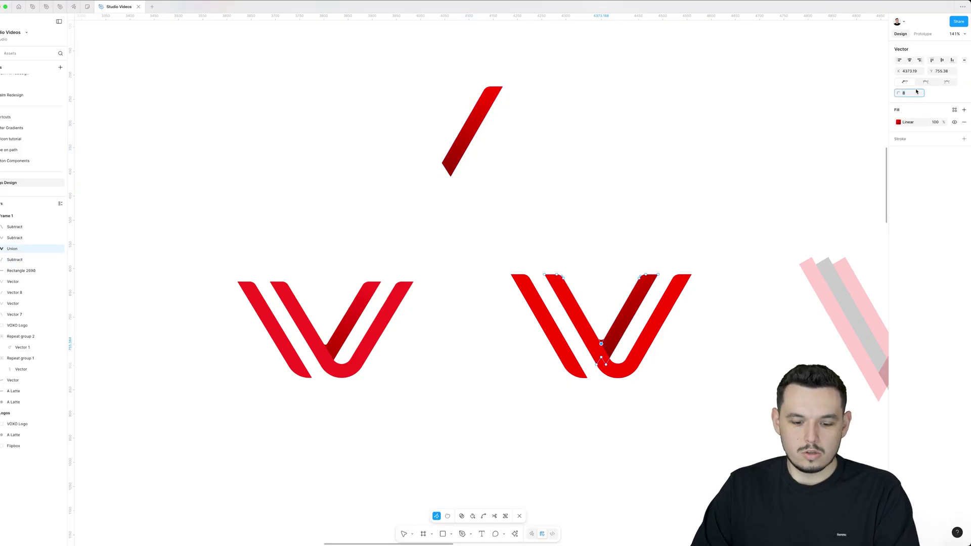
key(Return)
double_click(690, 123)
click(682, 129)
Move the three parts of the recreated V logo closer to the reference logo.
drag(552, 245, 589, 330)
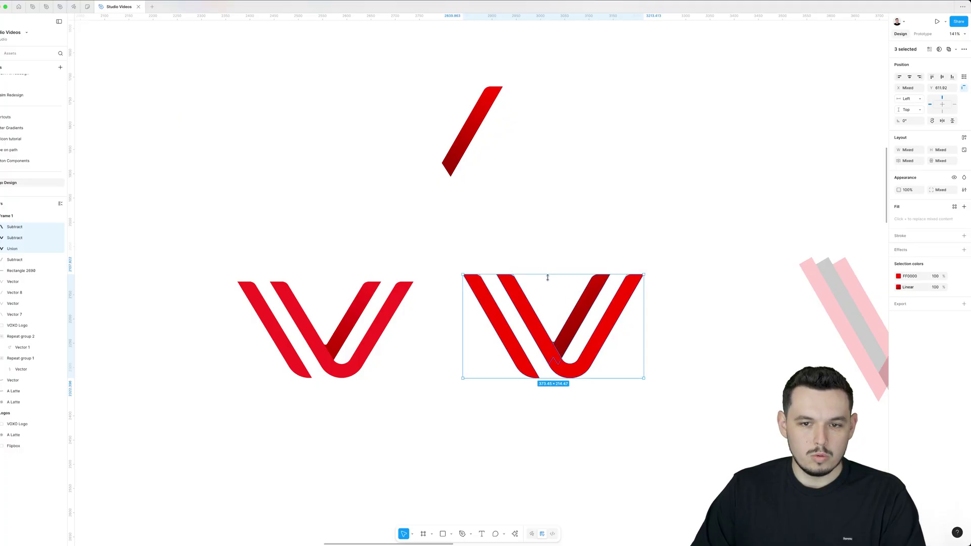
click(549, 272)
scroll(551, 253, down, 2)
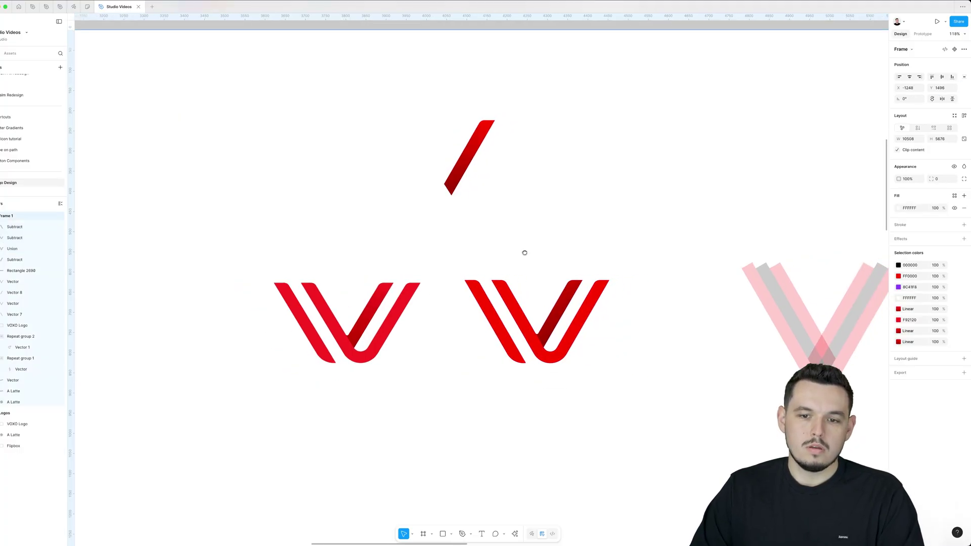
scroll(524, 252, down, 4)
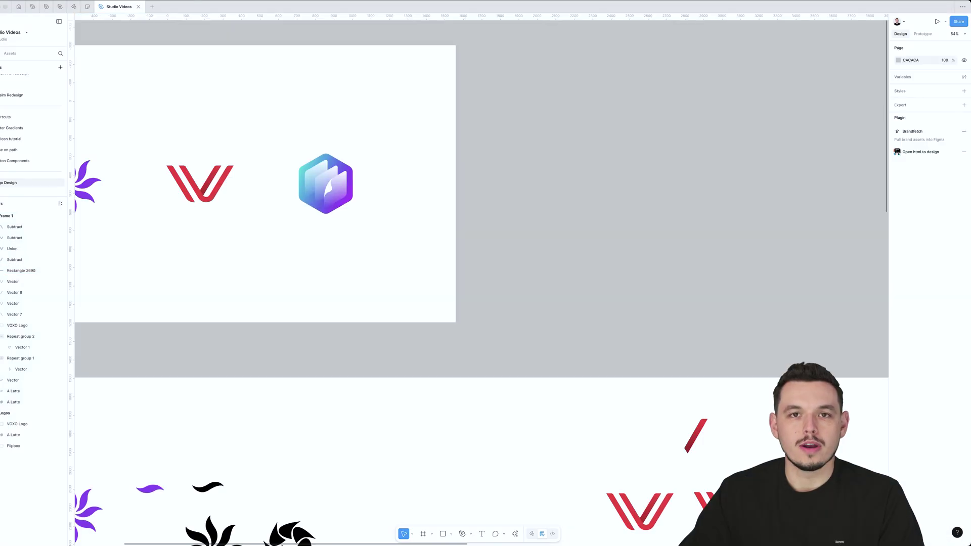
Place a copy of the Flipbox logo in an empty area of the working frame as a reference.
scroll(462, 97, left, 2)
click(369, 198)
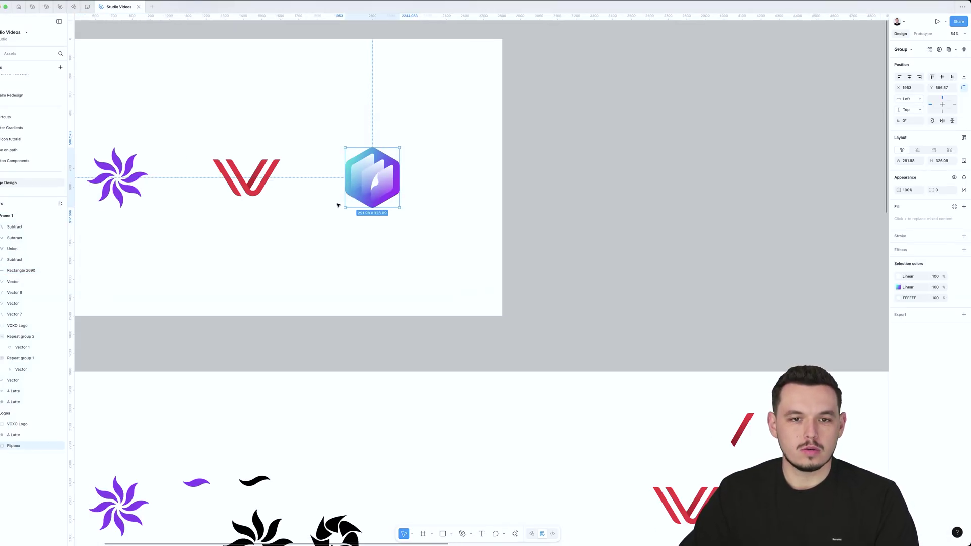
scroll(370, 194, down, 3)
drag(374, 183, 531, 489)
drag(532, 489, 573, 203)
scroll(573, 204, up, 6)
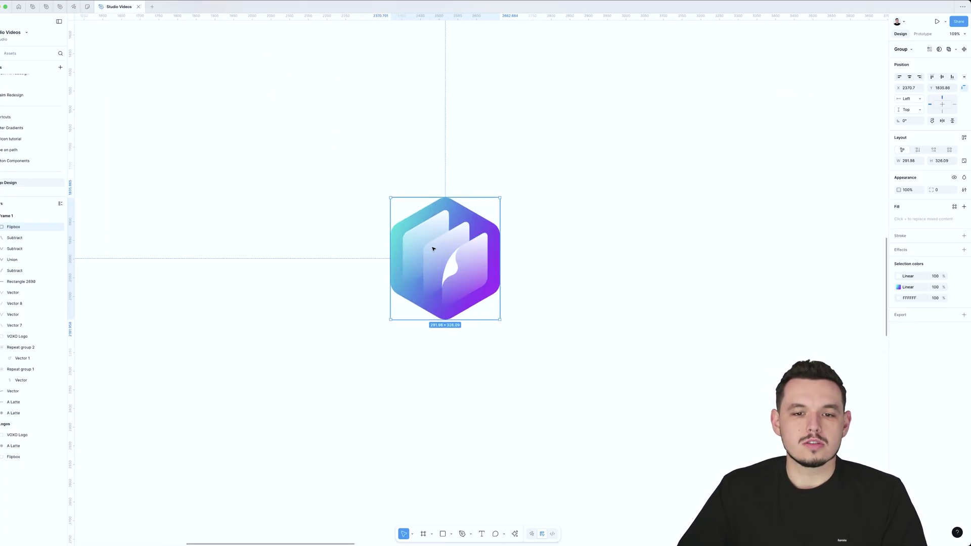
scroll(544, 264, right, 3)
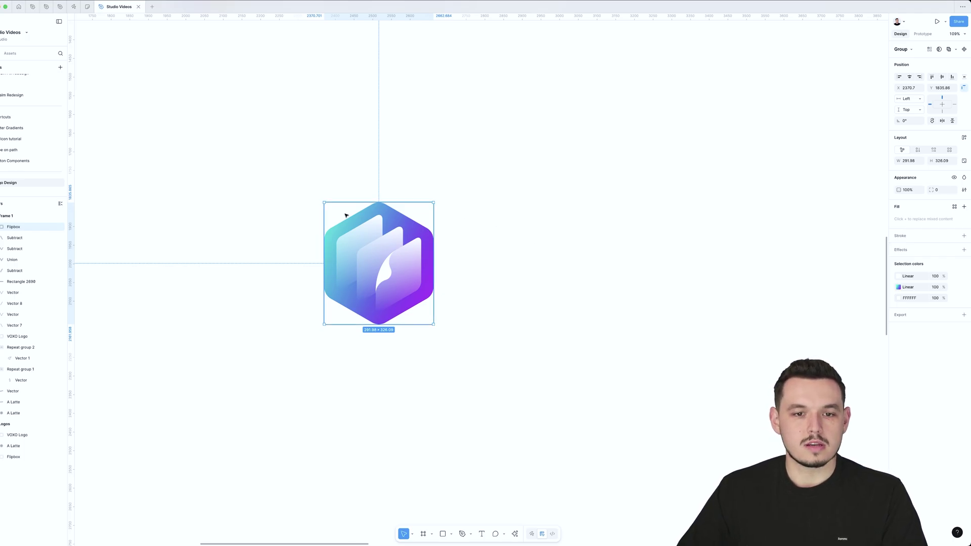
Draw a polygon about 354 by 354 beside the Flipbox logo and set it to 6 sides.
click(625, 230)
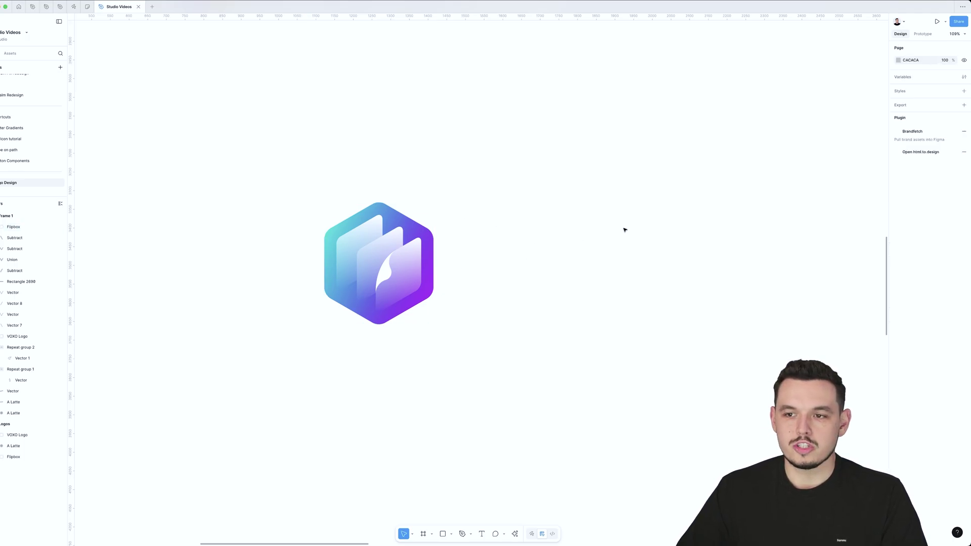
click(449, 535)
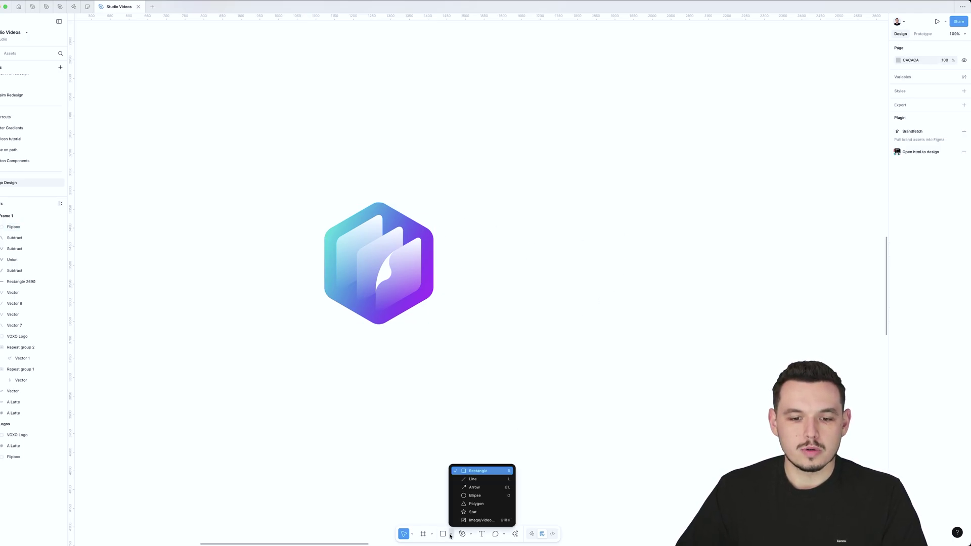
click(476, 504)
drag(489, 182, 622, 315)
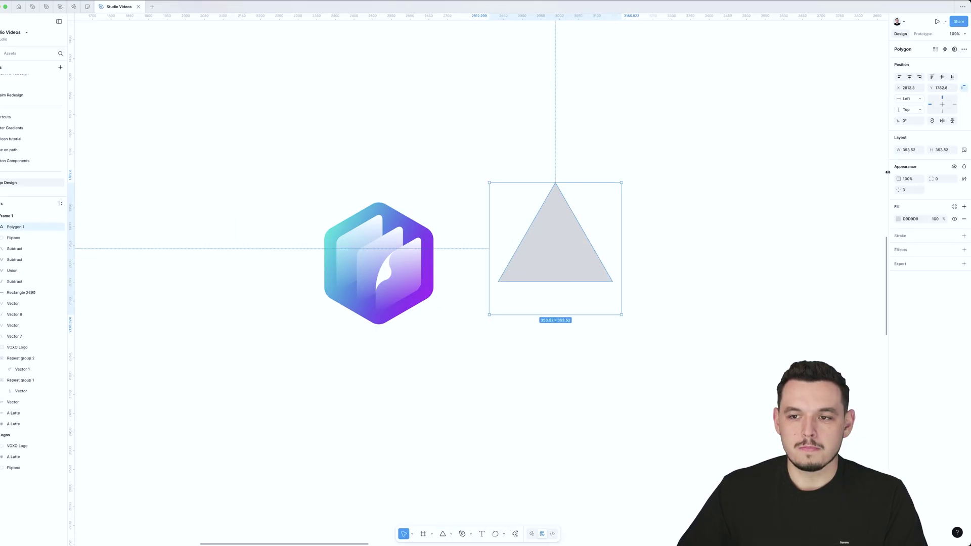
drag(904, 194, 921, 190)
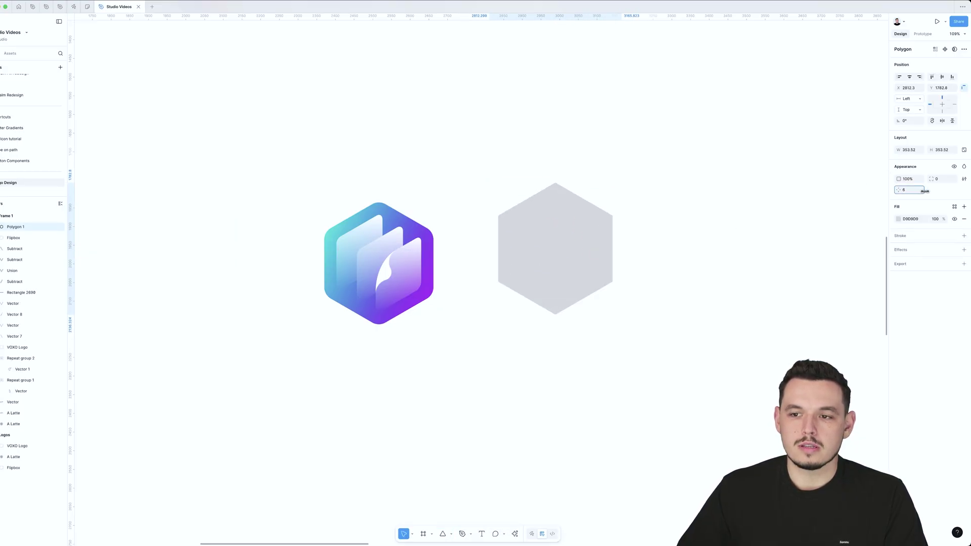
Line the hexagon up beside the Flipbox logo and round its corners like the reference.
drag(576, 243, 576, 262)
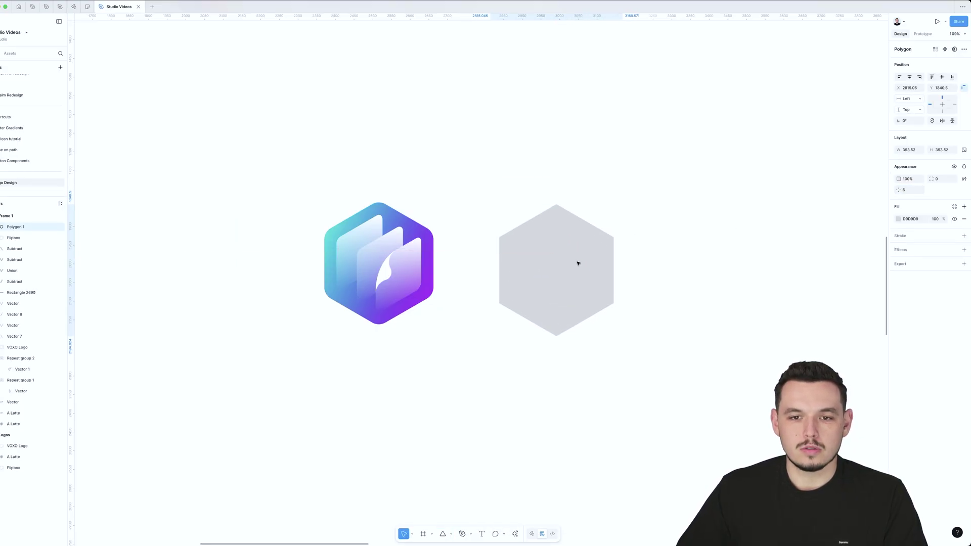
drag(527, 243, 532, 238)
drag(561, 205, 563, 217)
click(485, 259)
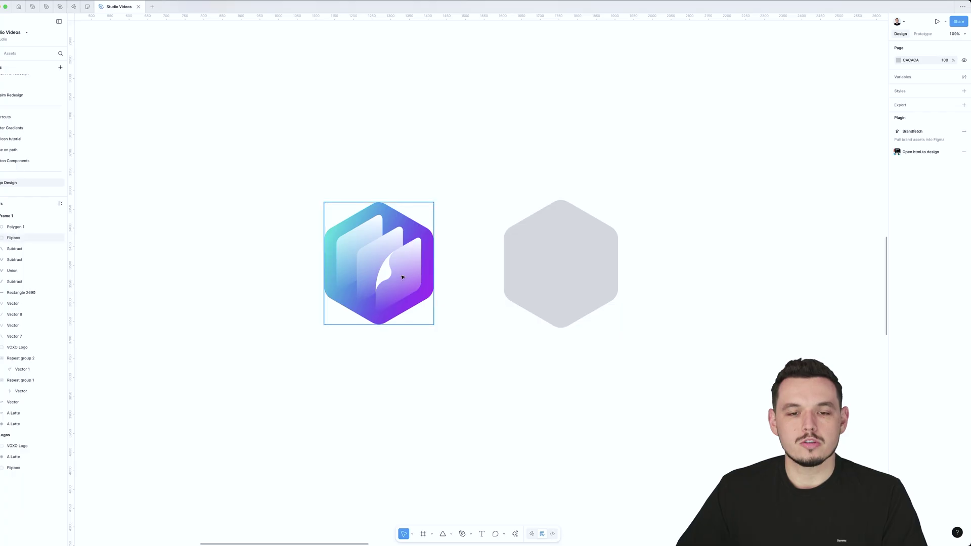
Draw a square about 243 by 243 beside the hexagon and fill it with grey A4A4A4.
scroll(530, 183, right, 5)
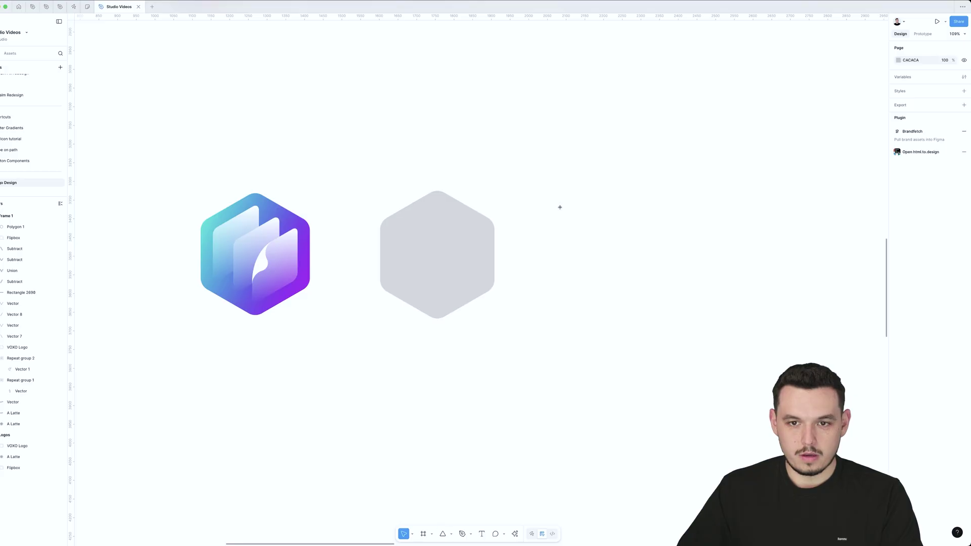
key(r)
drag(571, 192, 663, 282)
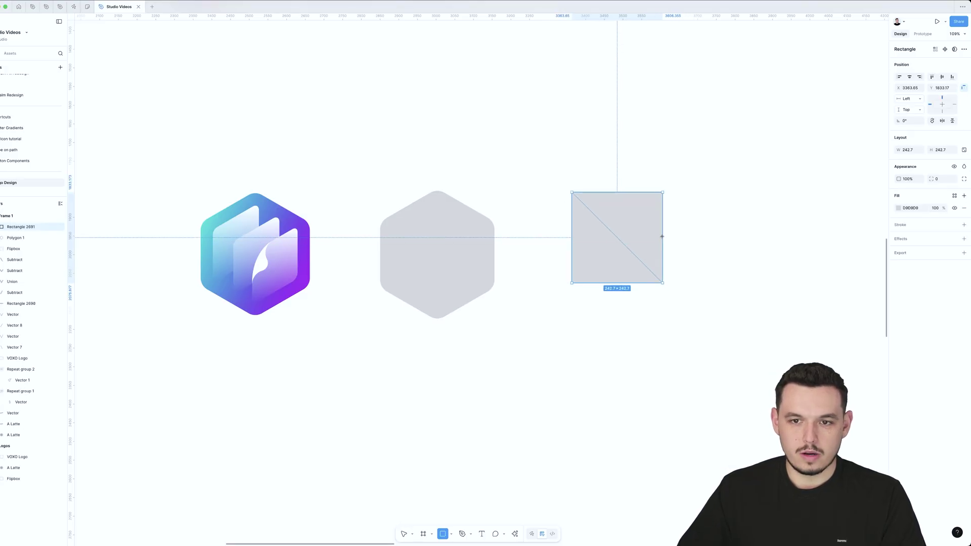
click(898, 208)
drag(817, 247, 787, 265)
click(738, 261)
Open the Fast Isometric plugin for the grey square and nudge the square slightly toward the hexagon.
right_click(610, 248)
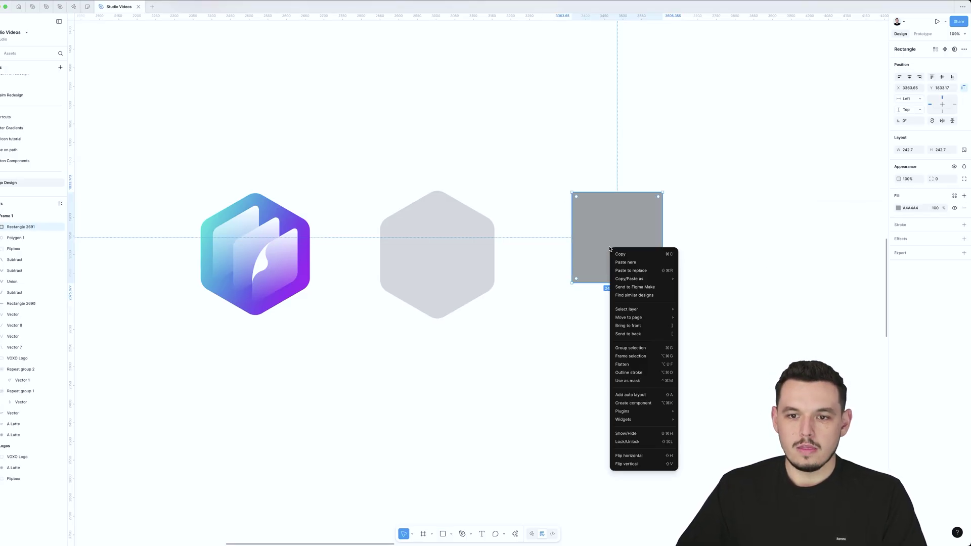
mouse_move(641, 412)
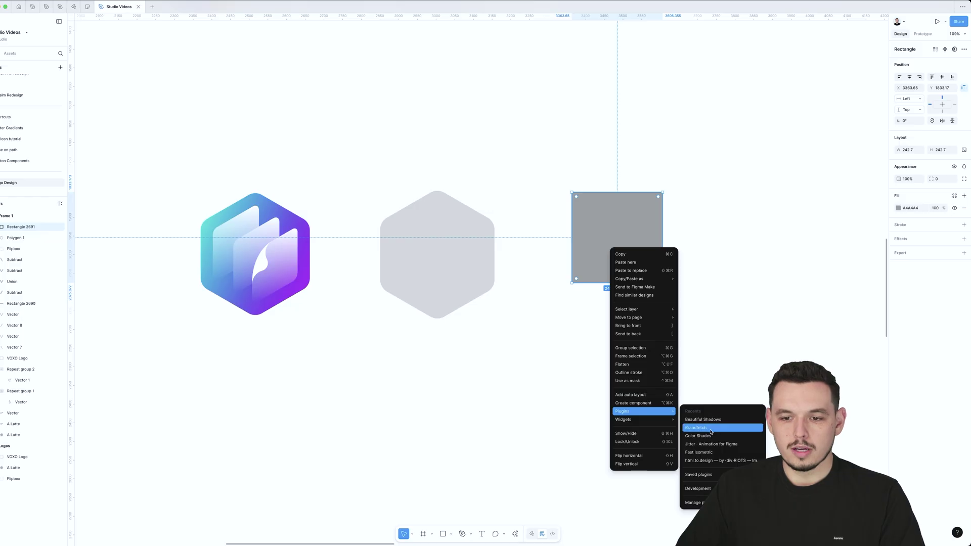
click(707, 453)
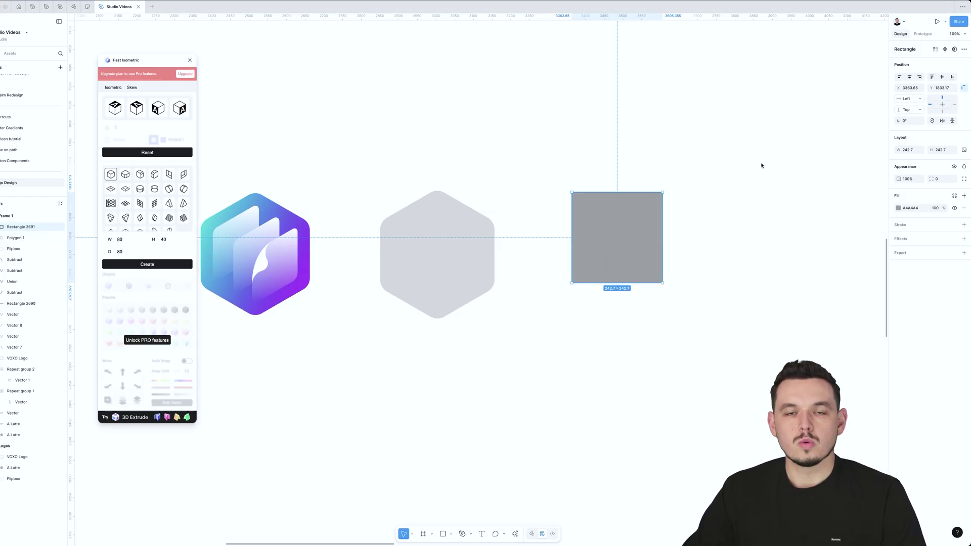
drag(624, 225, 620, 229)
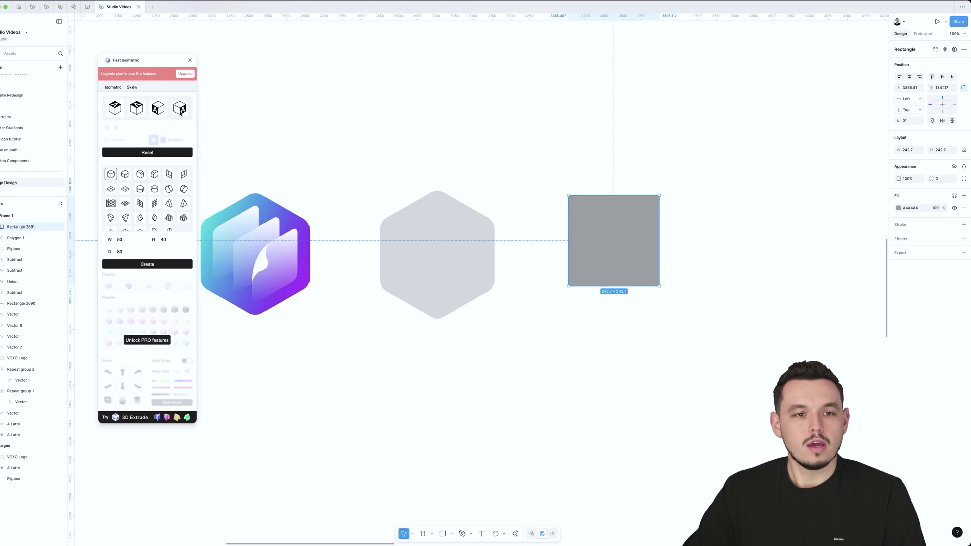
Skew the grey square into the right-facing isometric projection and place it over the grey hexagon.
drag(153, 60, 341, 97)
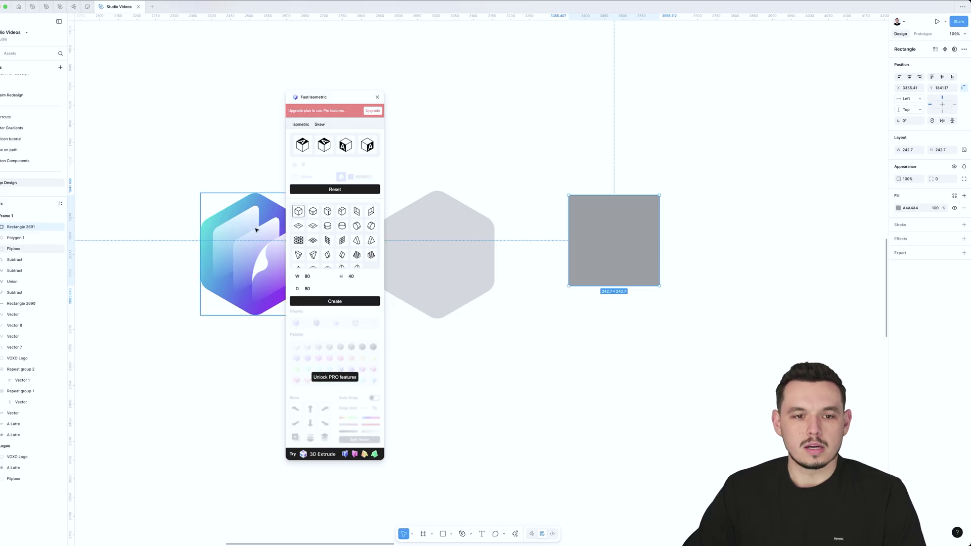
click(364, 144)
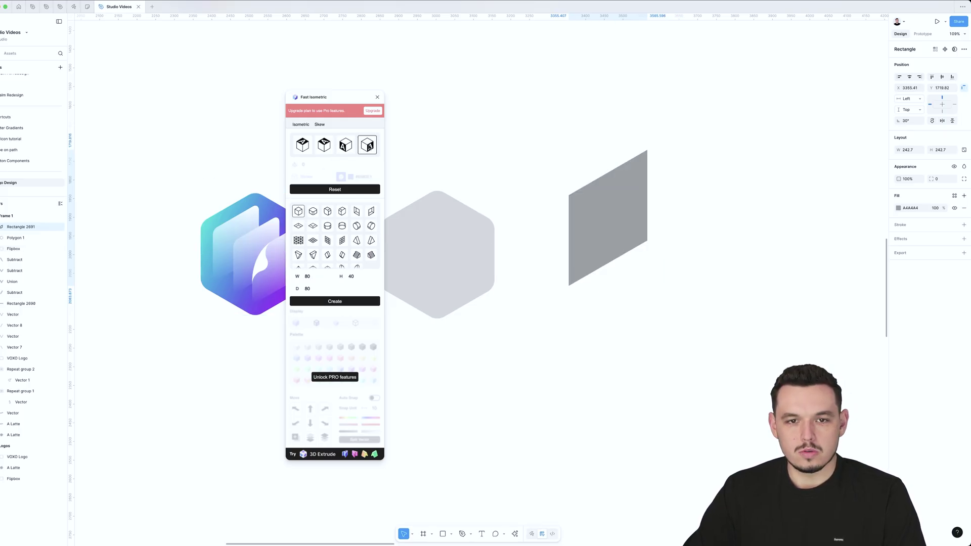
click(377, 97)
drag(603, 209, 426, 252)
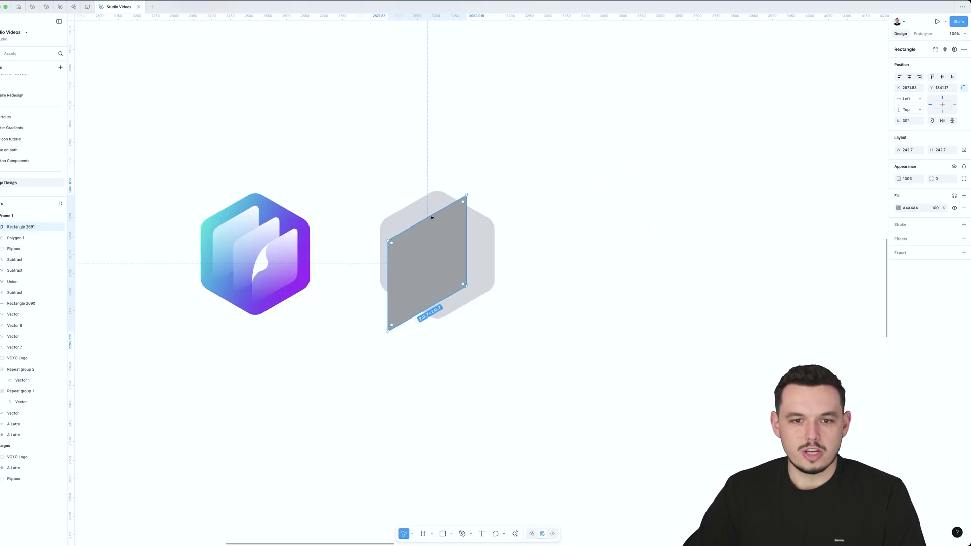
drag(433, 215, 429, 233)
Scale the isometric panel to 150.1 by 150.1, set its opacity to 50%, and duplicate it into three overlapping panels inside the hexagon.
drag(426, 237, 601, 266)
scroll(522, 220, up, 4)
shift+click(533, 210)
key(5)
click(564, 249)
shift+click(547, 239)
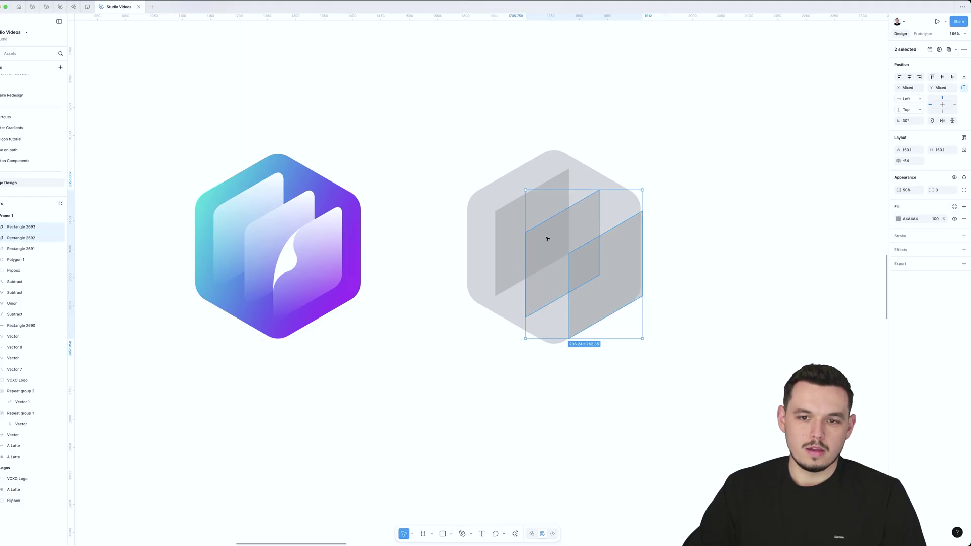
Replace the first panel with another offset copy and center the three overlapping panels on the hexagon.
click(575, 229)
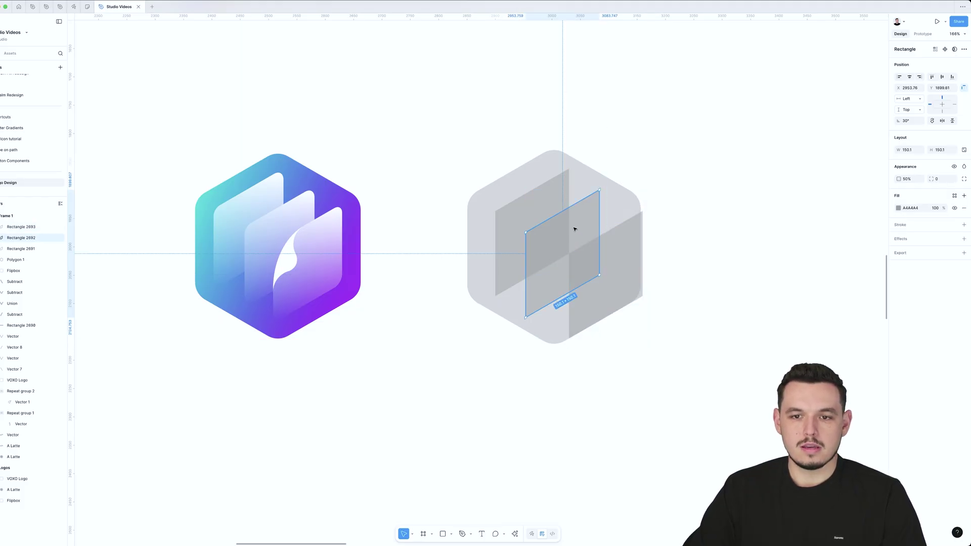
drag(575, 228, 612, 258)
click(554, 205)
key(Delete)
click(586, 219)
shift+click(624, 245)
shift+click(650, 277)
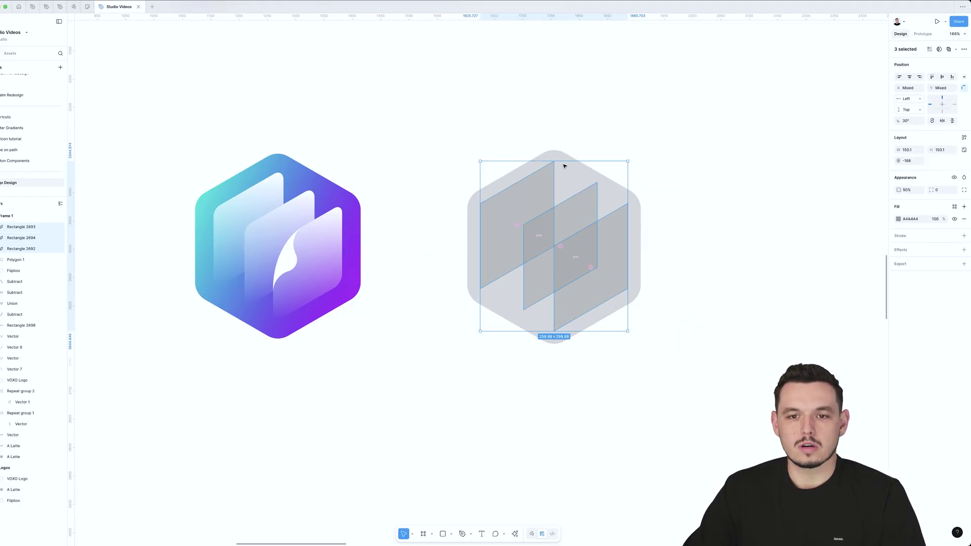
Set the grey hexagon's corner radius to 0.
click(560, 153)
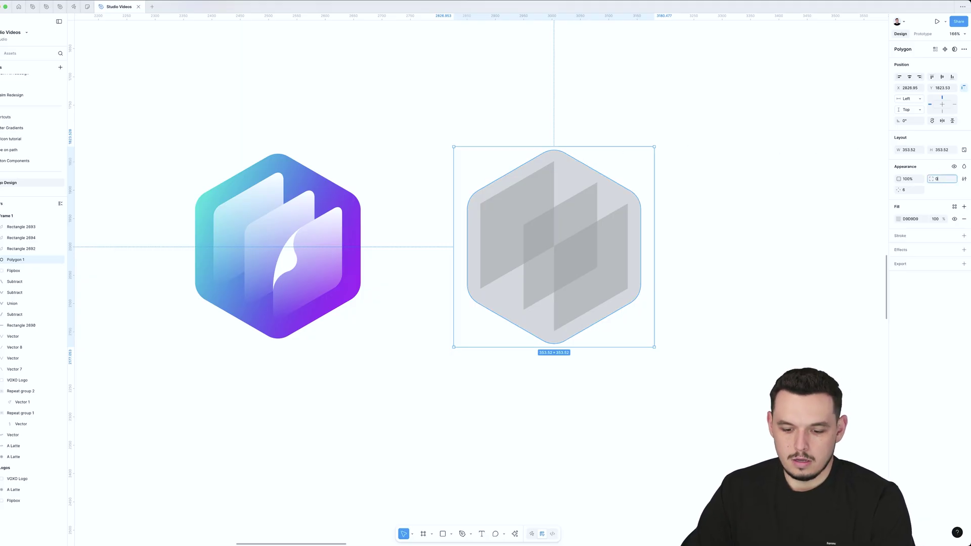
text(0)
key(Return)
click(644, 126)
drag(648, 102, 542, 265)
scroll(514, 270, up, 3)
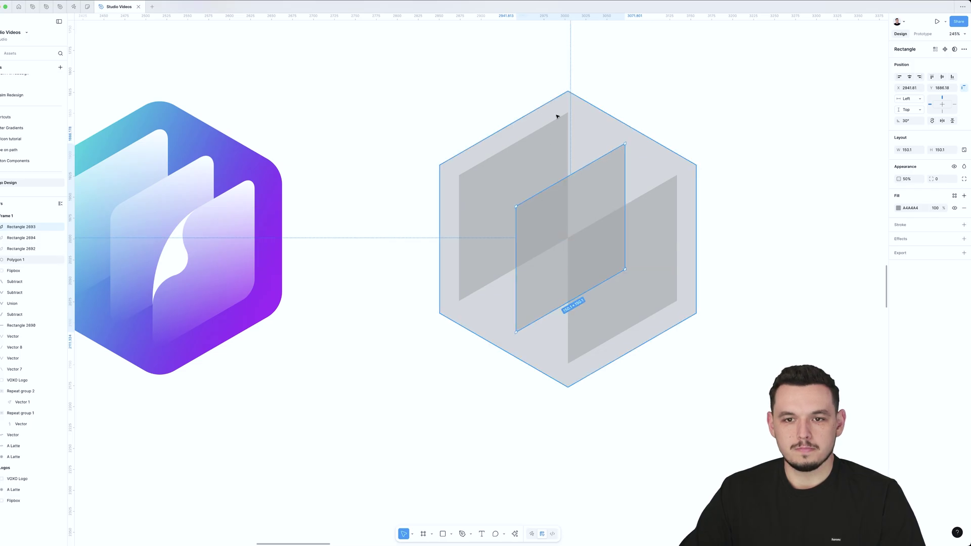
Duplicate the hexagon as a red FF0000 outline without fill and scale it to about 303 by 303 around the panels.
click(557, 116)
key(super+d)
click(899, 219)
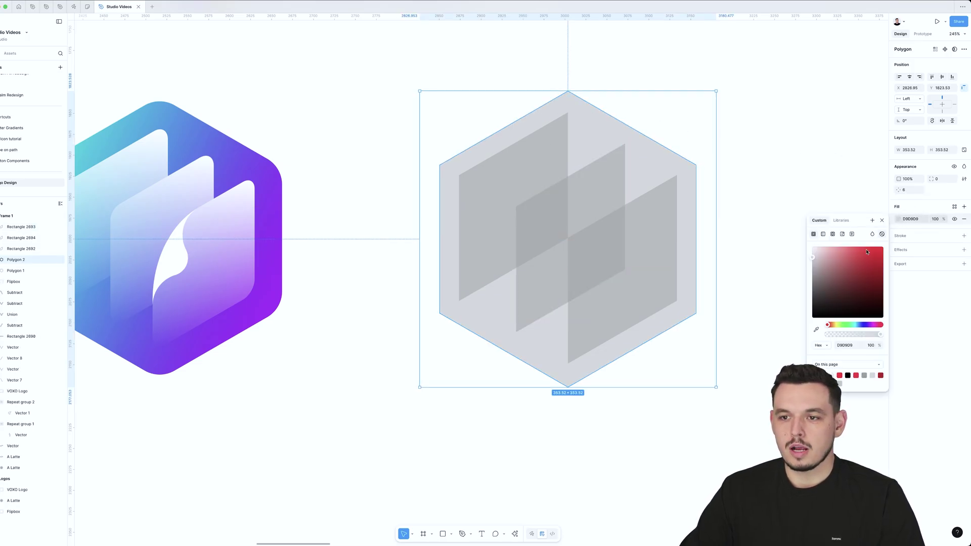
drag(866, 251, 884, 247)
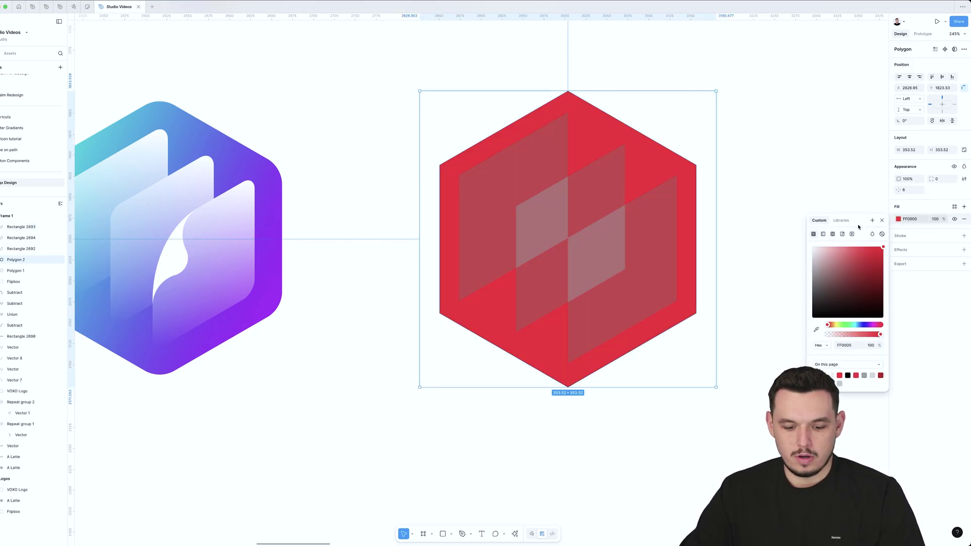
key(shift+x)
drag(669, 91, 656, 111)
scroll(557, 246, up, 5)
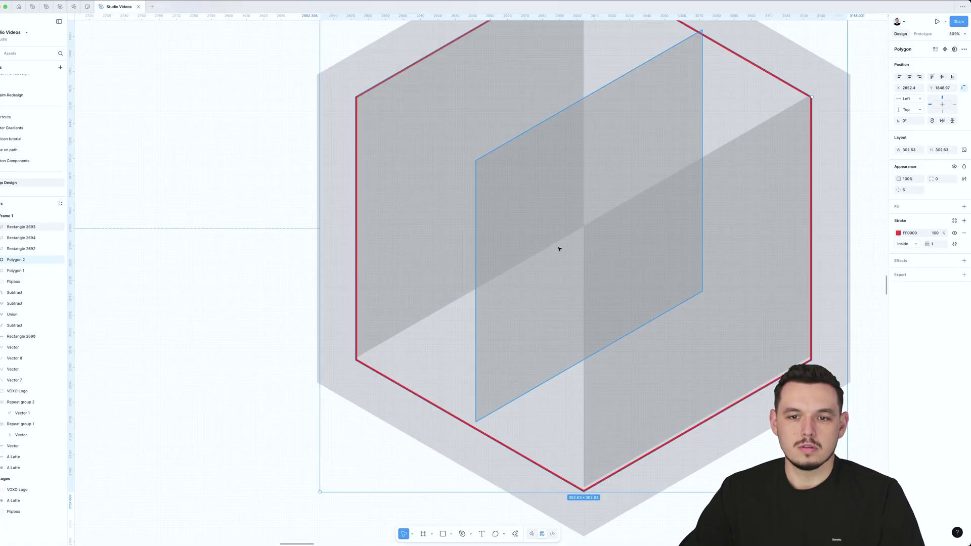
Move the middle panel slightly so its outer corners meet the red guide outline.
scroll(559, 237, down, 1)
scroll(542, 269, down, 2)
click(564, 219)
scroll(602, 181, up, 2)
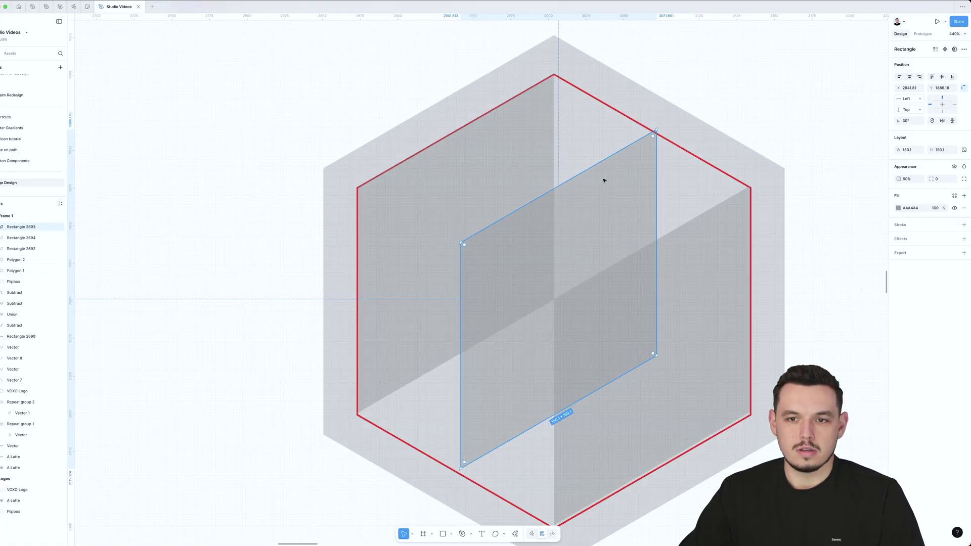
drag(622, 176, 613, 178)
Delete the red guide hexagon.
scroll(614, 178, down, 5)
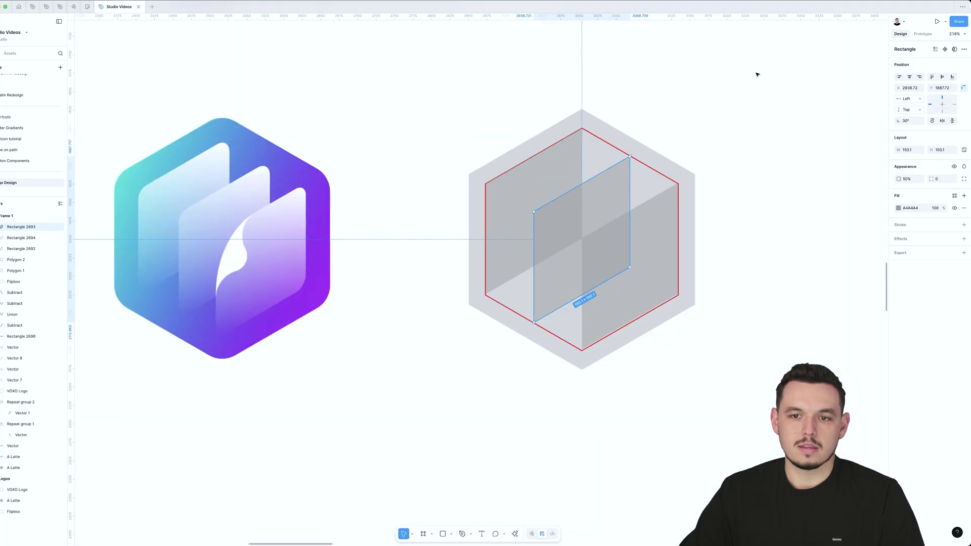
click(680, 124)
click(604, 145)
key(Delete)
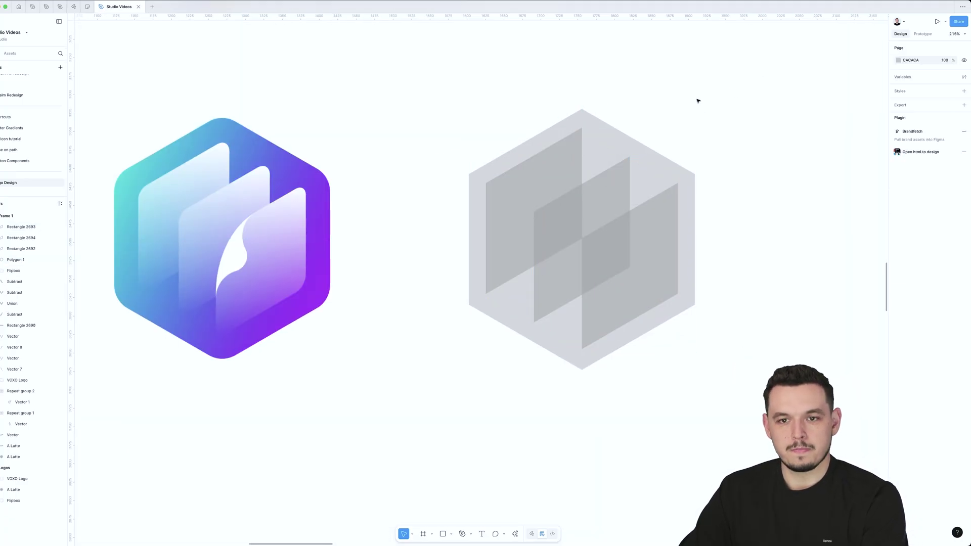
Duplicate the hexagon with its three panels and place the copy above the original, offset outward.
drag(749, 79, 529, 131)
scroll(503, 268, down, 5)
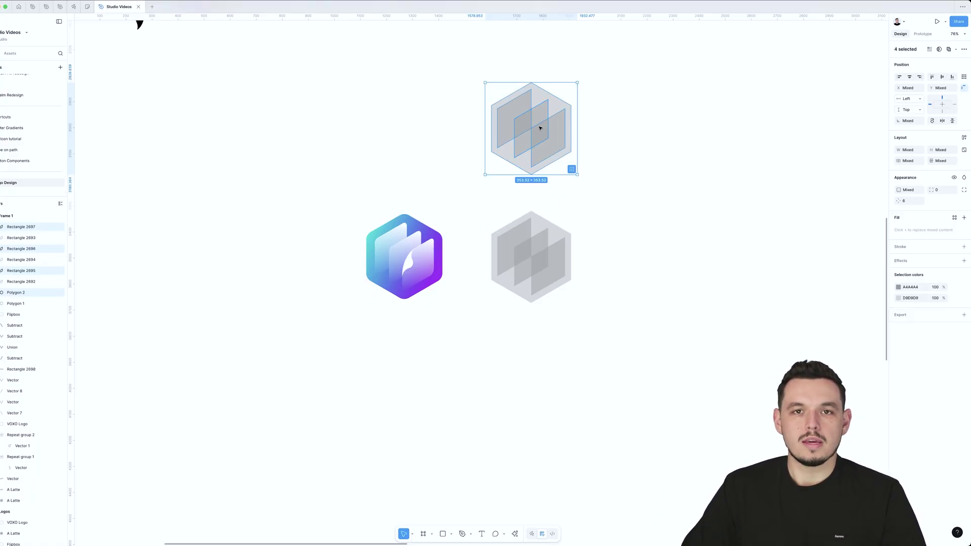
drag(608, 92, 440, 178)
drag(558, 122, 596, 102)
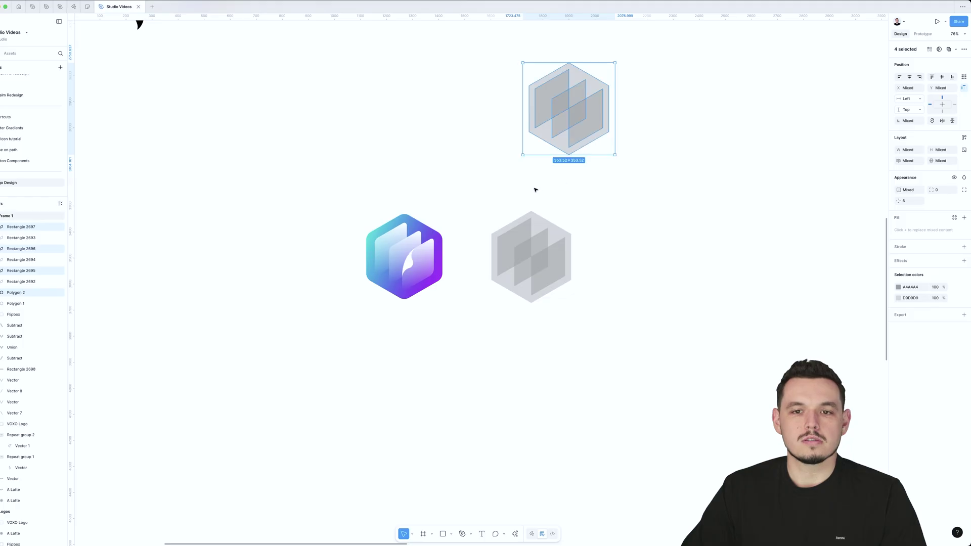
Set the corner radius of the original grey hexagon beside the Flipbox logo to 16.
scroll(536, 189, up, 3)
scroll(607, 227, down, 1)
drag(633, 163, 461, 277)
scroll(461, 278, up, 3)
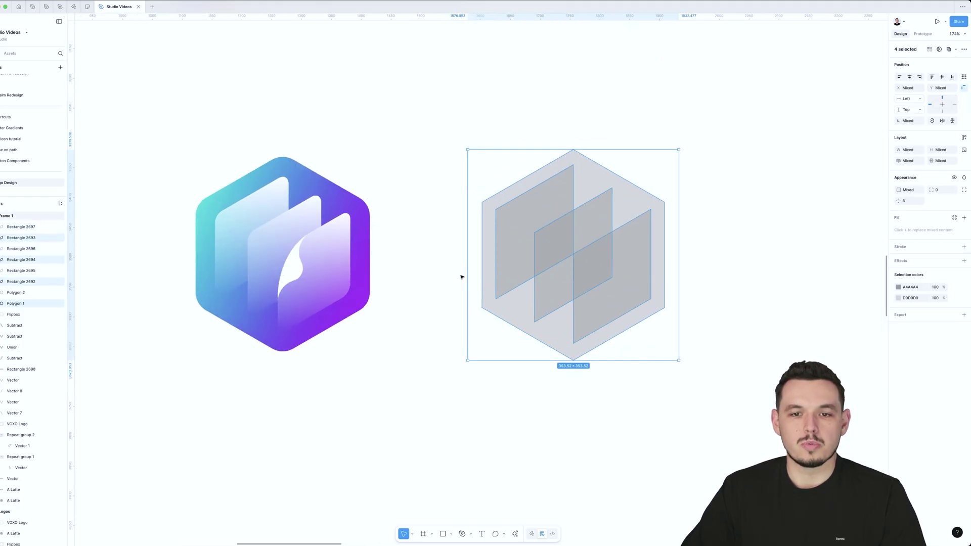
click(461, 277)
click(585, 162)
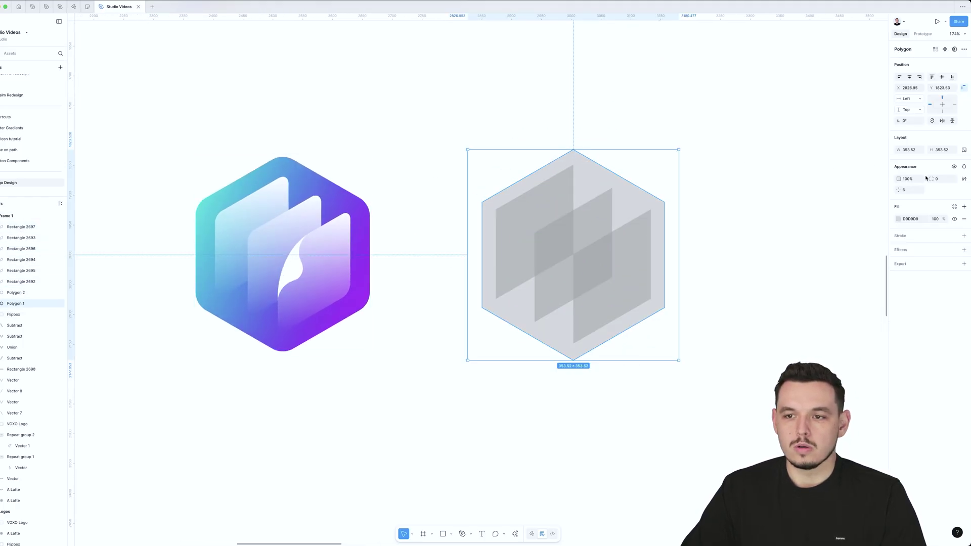
drag(935, 179, 943, 182)
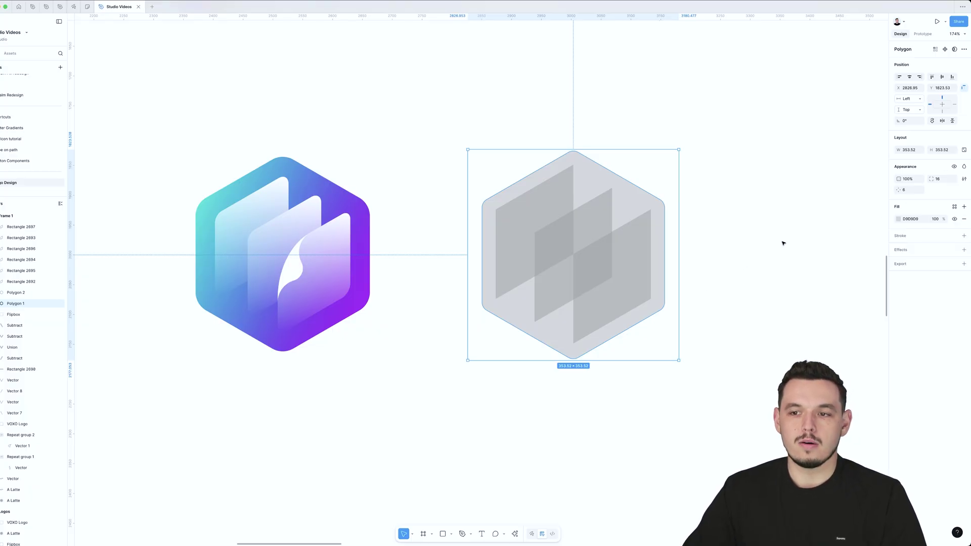
click(805, 222)
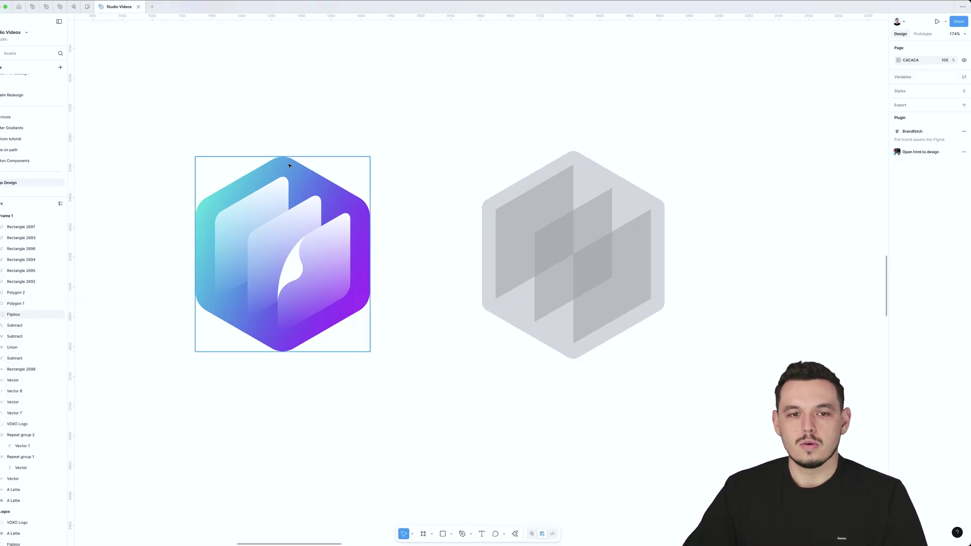
click(573, 163)
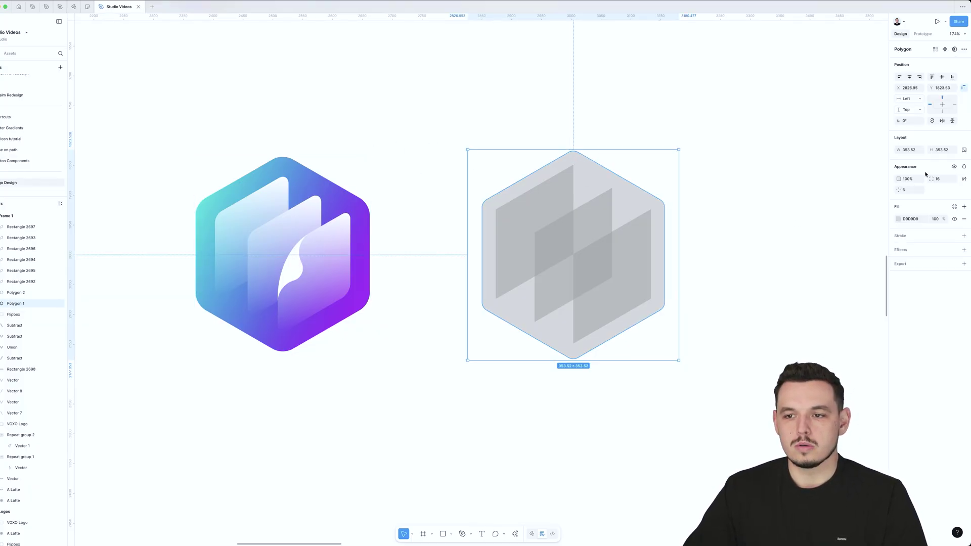
Round the upper-right corner point of the leftmost panel with a radius of 8.
double_click(561, 195)
shift+click(575, 164)
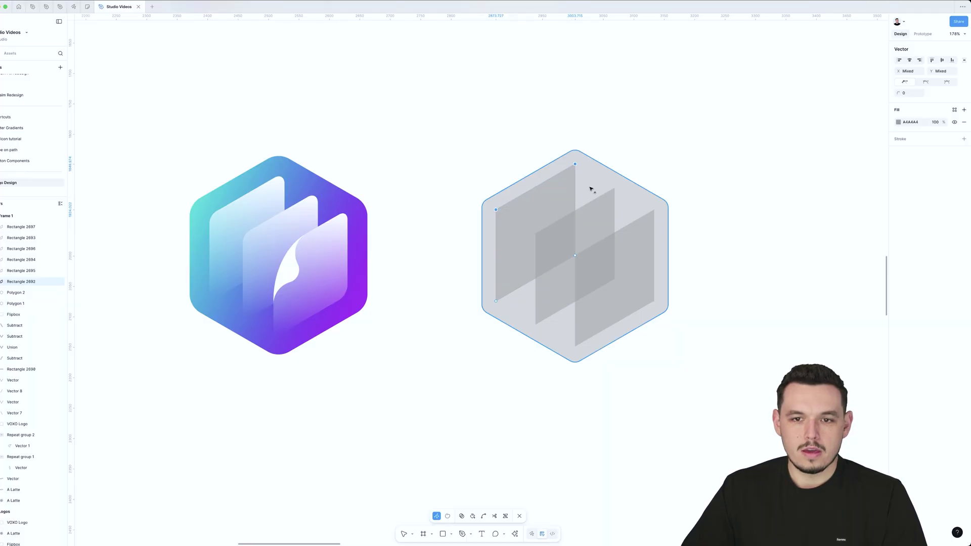
drag(553, 148, 585, 174)
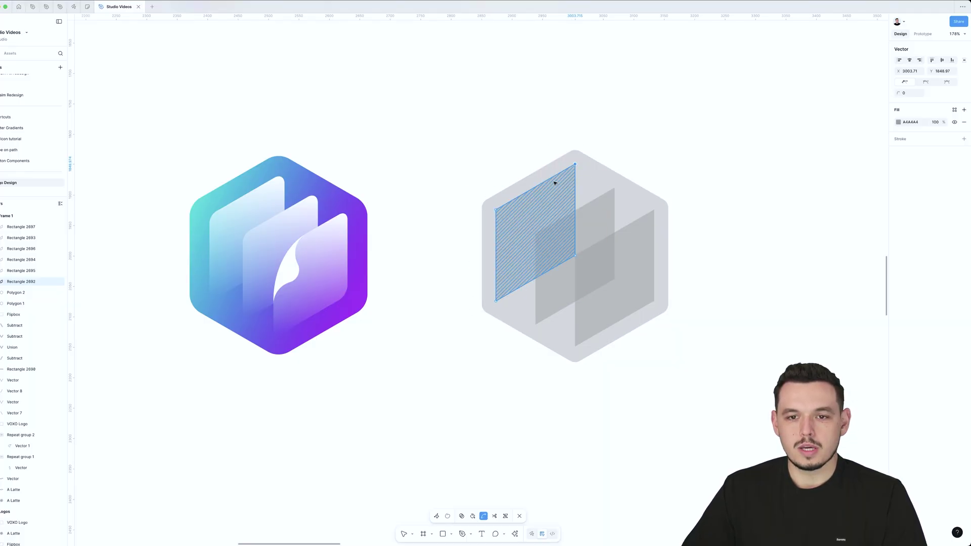
scroll(553, 180, up, 5)
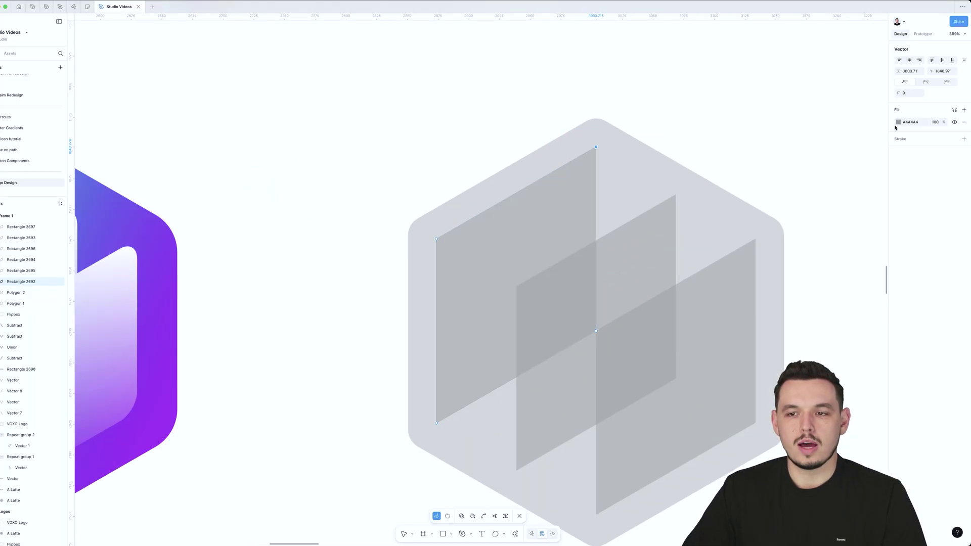
click(911, 94)
key(Return)
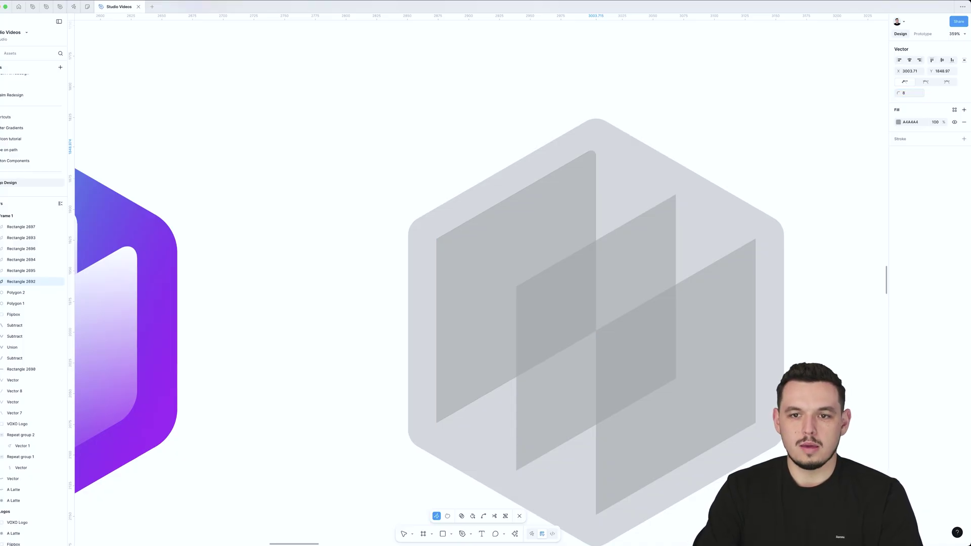
Round the upper-left corner point of the leftmost panel with a radius of 8 and finish editing its vector.
click(436, 239)
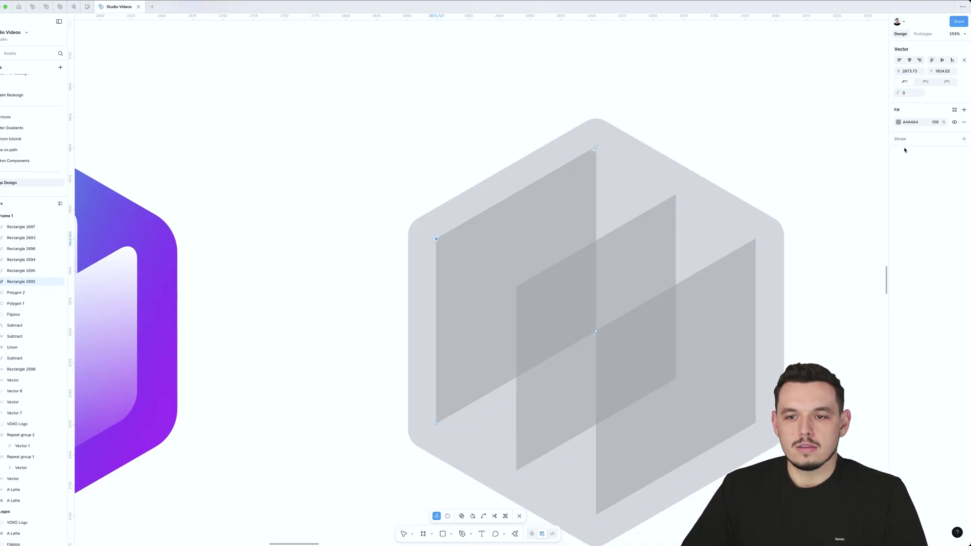
click(918, 93)
key(Return)
key(Escape)
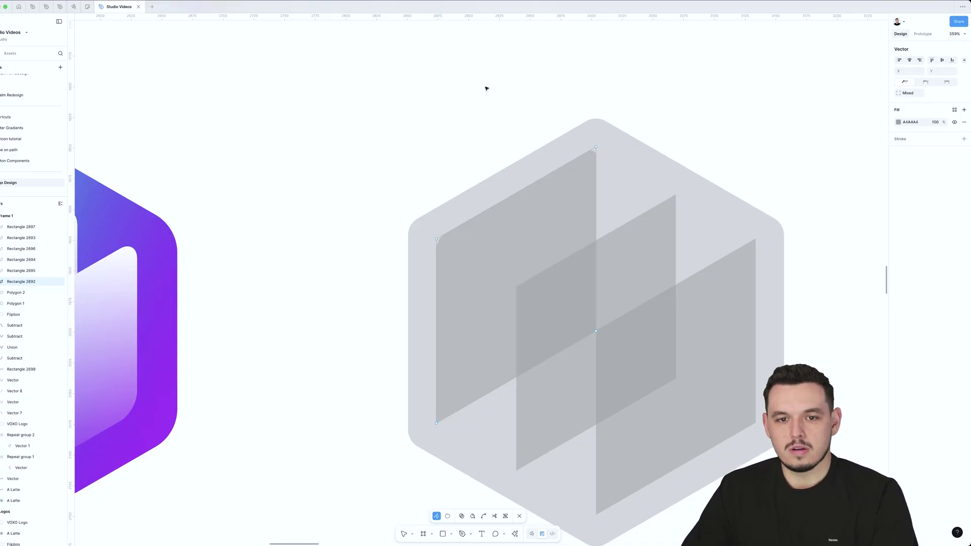
key(Escape)
key(Escape)
Reopen the leftmost panel's vector and set the radius of its upper-right corner point to 10.
scroll(444, 162, up, 2)
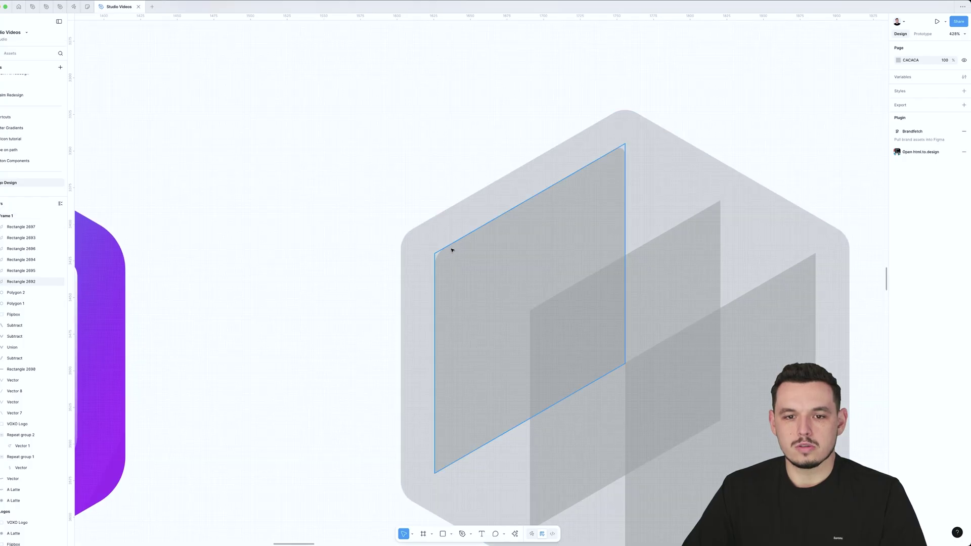
scroll(509, 150, down, 5)
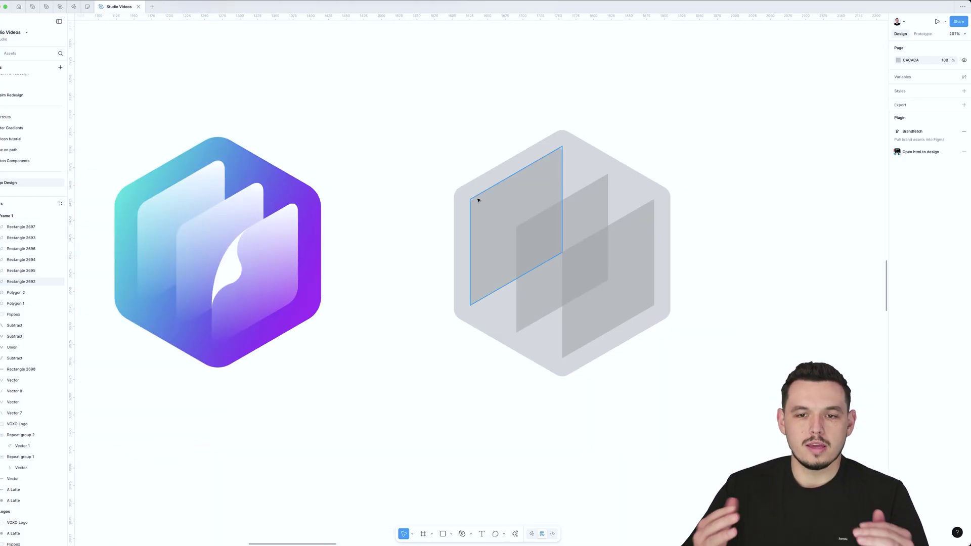
scroll(509, 122, up, 3)
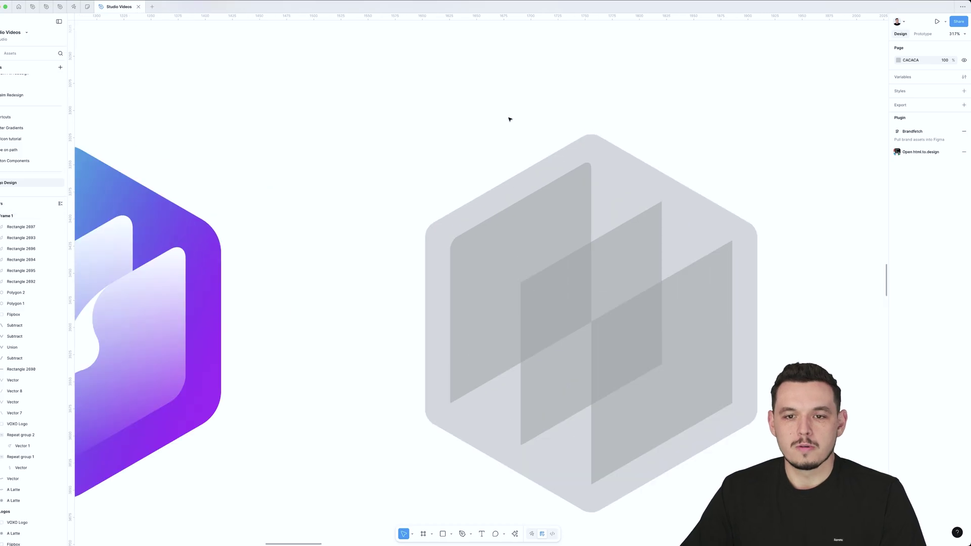
double_click(552, 205)
drag(561, 159, 601, 181)
drag(578, 143, 609, 169)
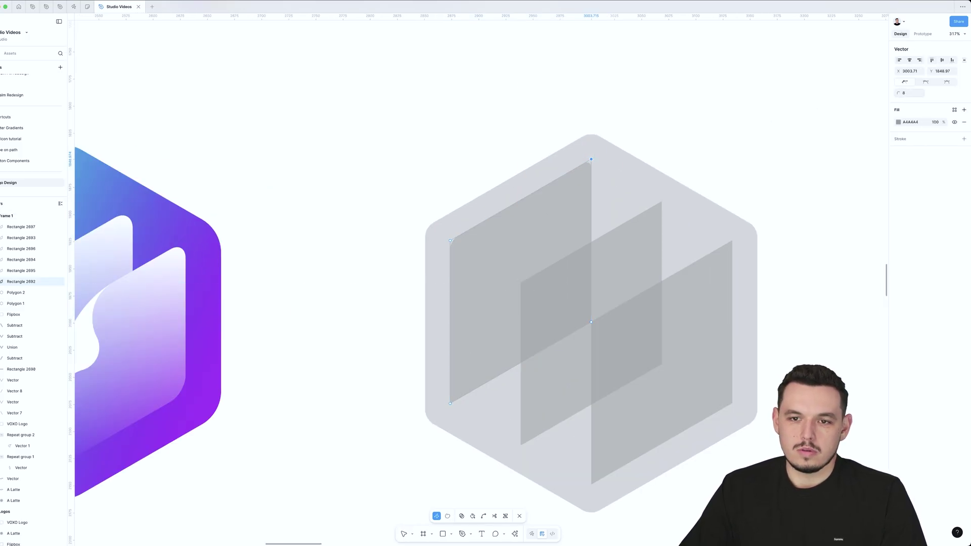
click(908, 92)
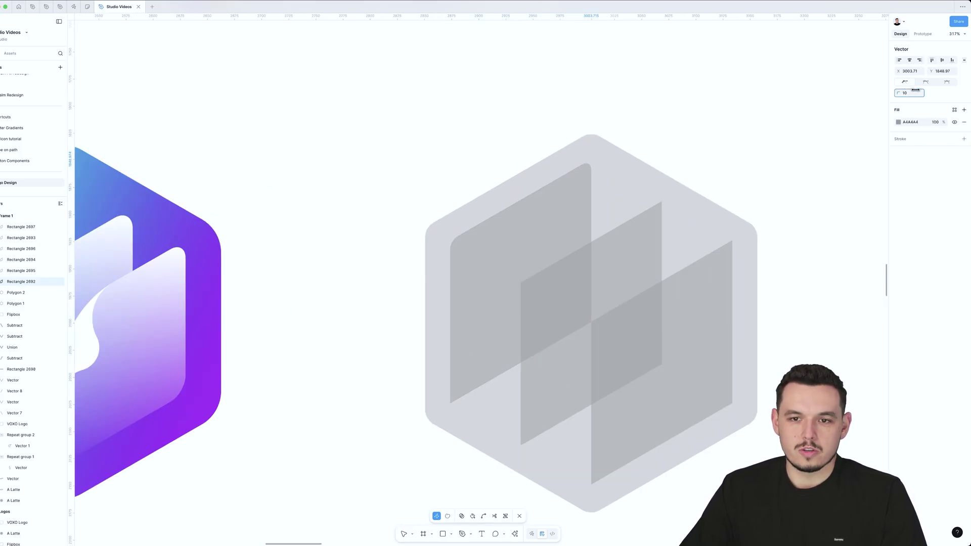
drag(916, 90, 902, 93)
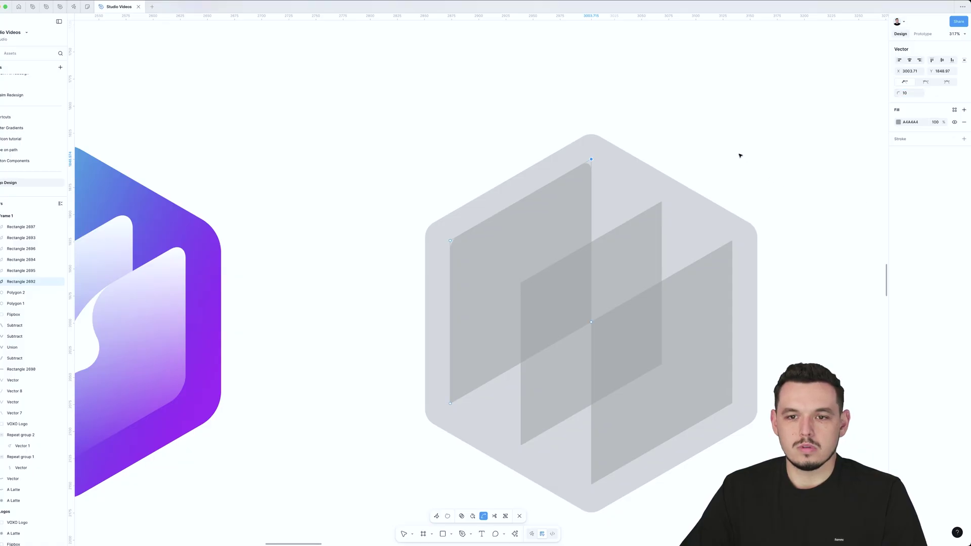
Round the lower-left corner point of the leftmost panel with a radius of 4 and finish editing its vector.
scroll(740, 154, down, 1)
click(450, 240)
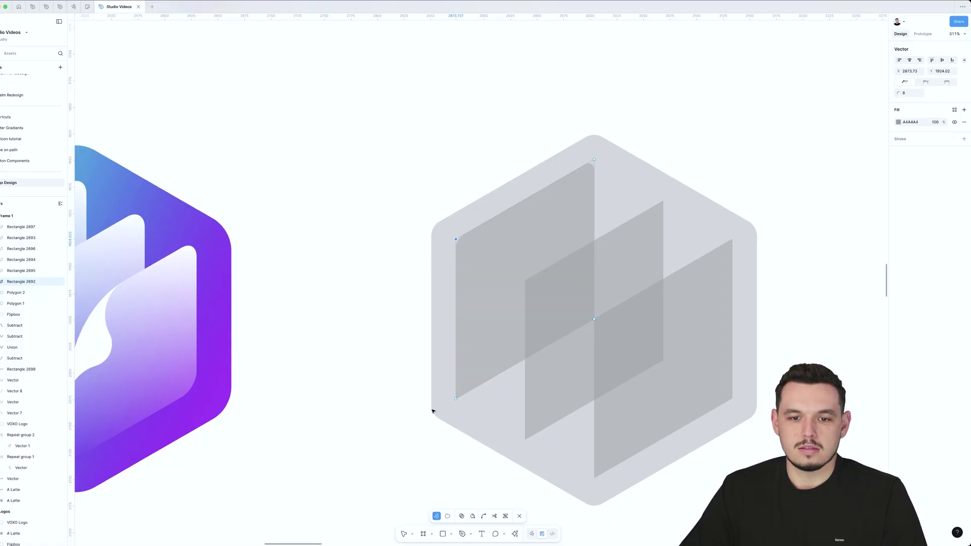
click(456, 398)
click(911, 95)
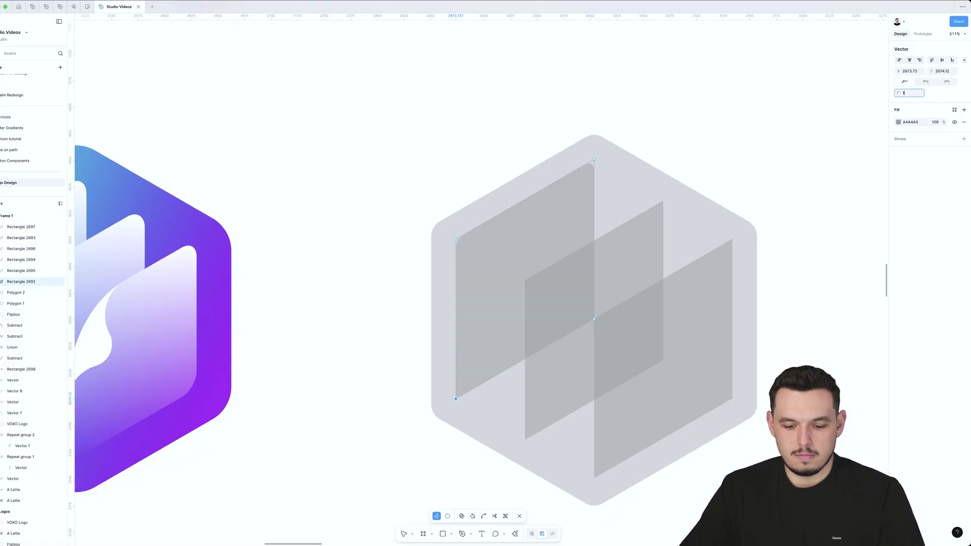
text(4)
key(Return)
double_click(715, 78)
scroll(696, 91, down, 3)
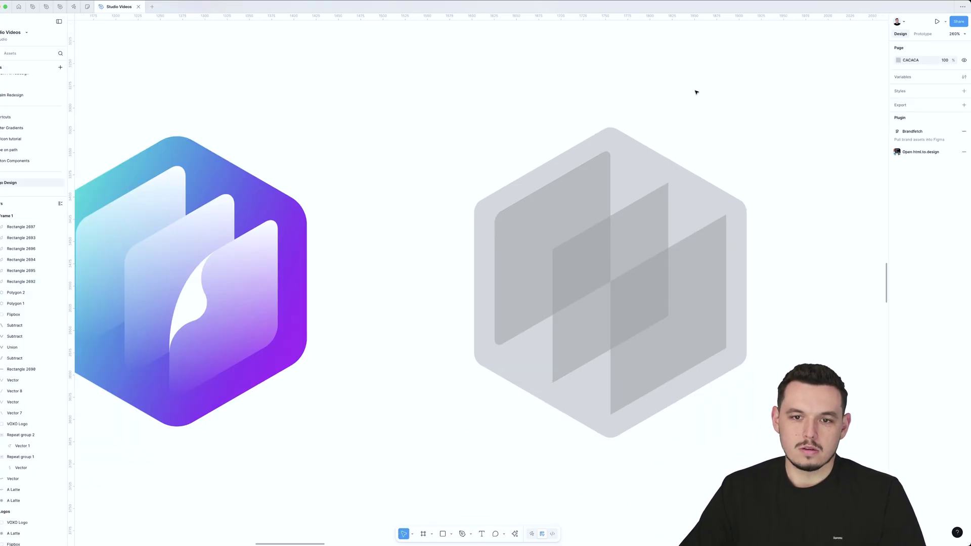
Place a copy of the rounded leftmost panel over the middle panel and delete the sharp-cornered middle panel.
drag(533, 202, 602, 239)
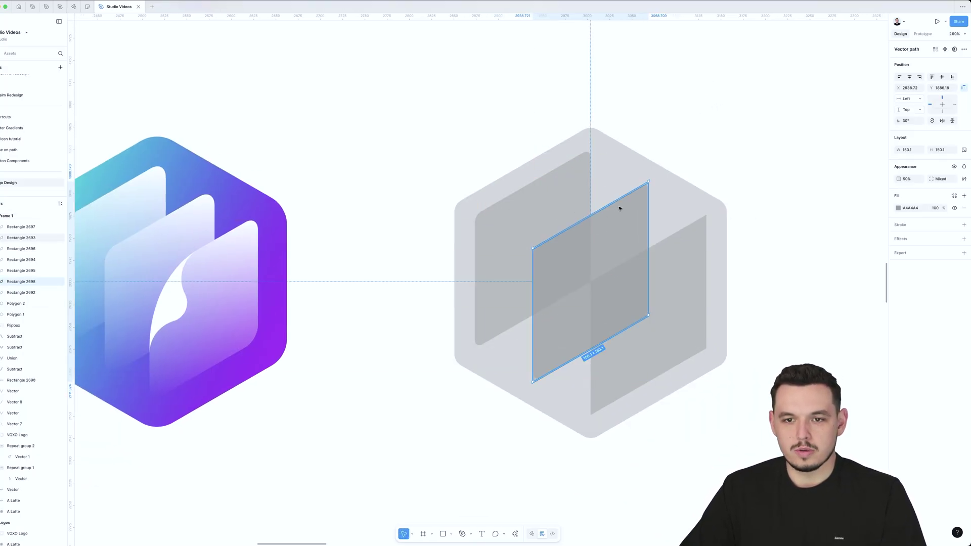
scroll(622, 223, up, 1)
scroll(622, 224, up, 5)
key(Down)
click(700, 110)
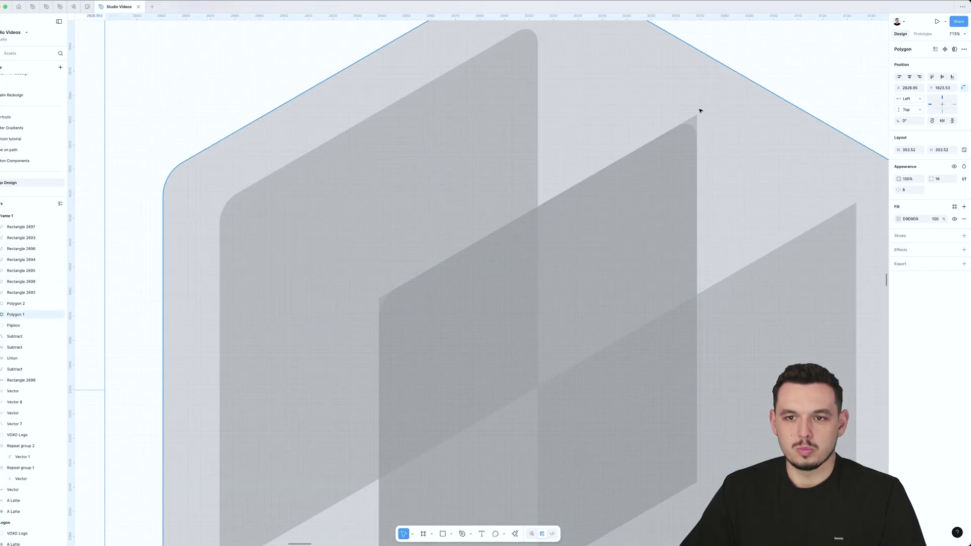
click(695, 118)
key(Delete)
scroll(494, 165, down, 4)
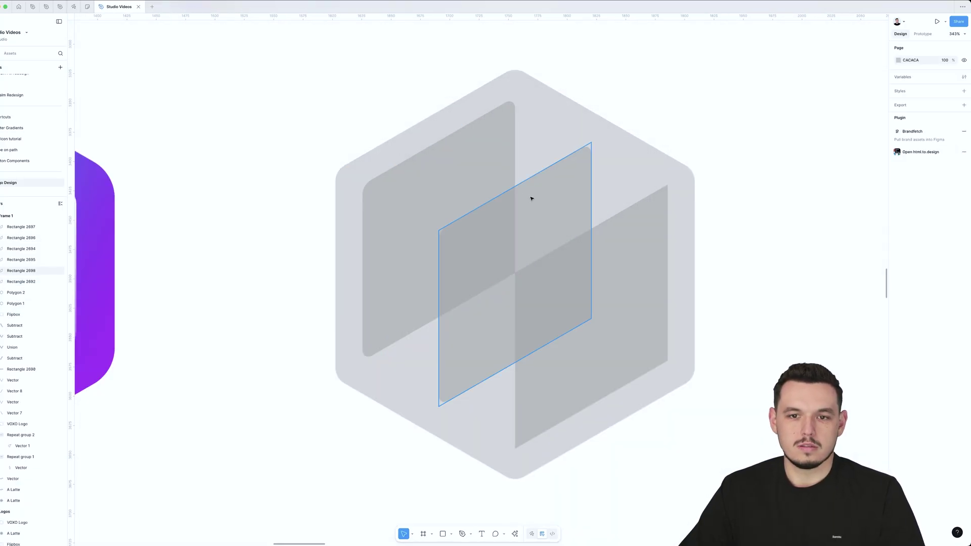
Place a copy of the rounded middle panel over the rightmost panel and delete the sharp-cornered rightmost panel.
drag(535, 198, 611, 236)
click(610, 237)
scroll(611, 238, up, 4)
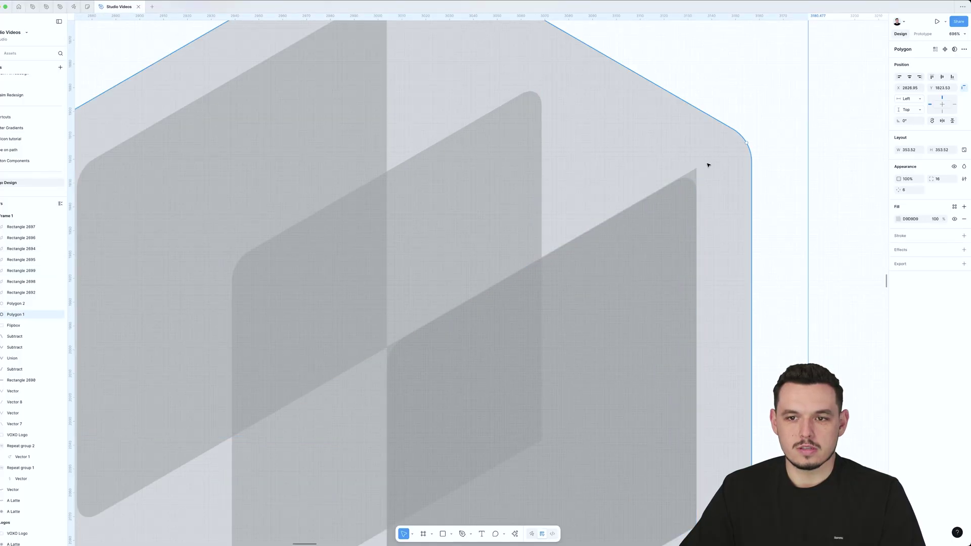
click(695, 173)
key(Delete)
scroll(695, 174, down, 6)
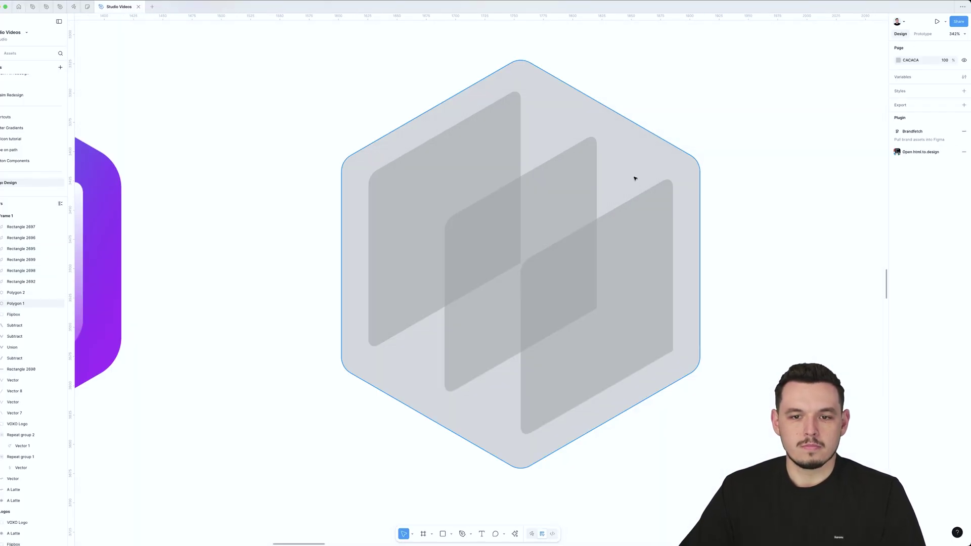
Round the lower-right corner point of the rightmost panel with a radius of 8 and finish editing its vector.
click(634, 238)
key(Return)
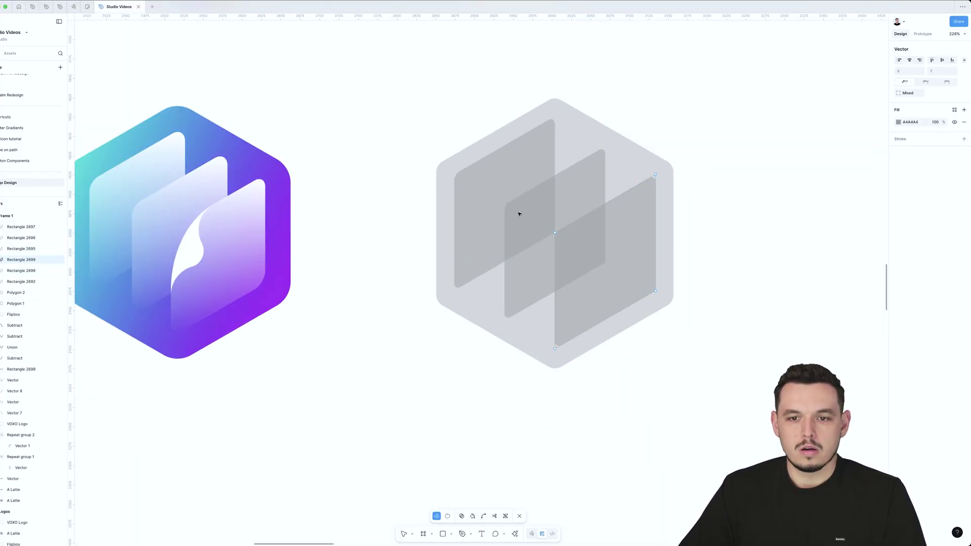
drag(726, 269, 660, 321)
click(906, 94)
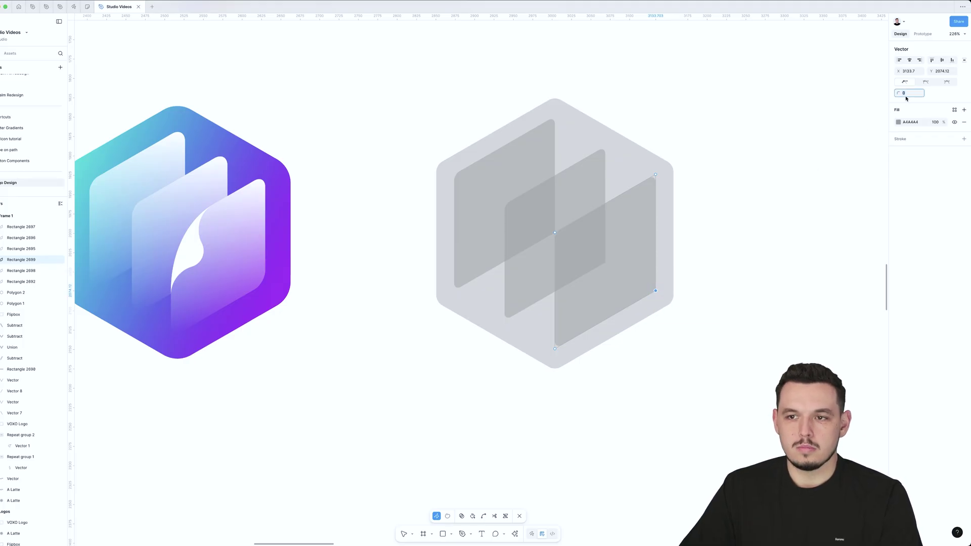
text(8)
key(Return)
key(Return)
click(710, 119)
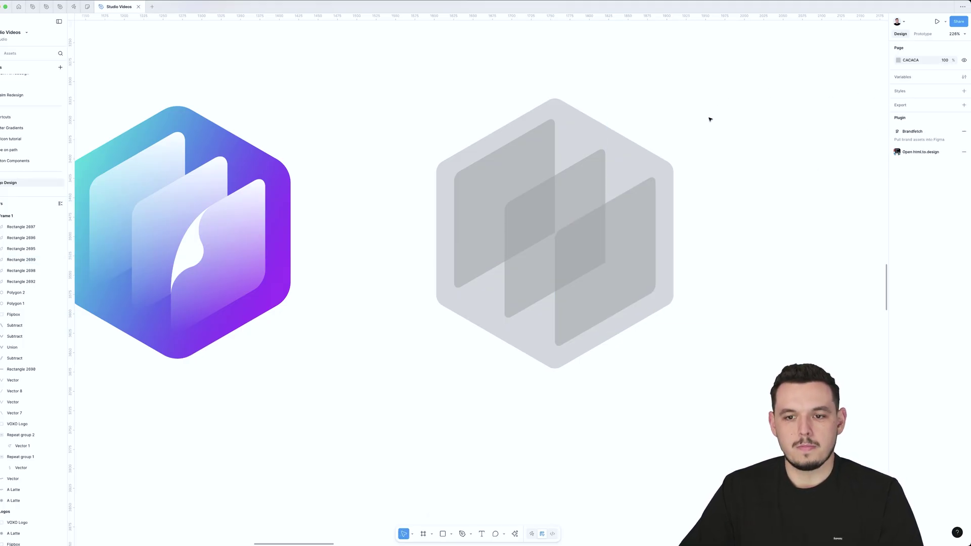
click(479, 282)
drag(508, 228, 830, 233)
key(super+z)
drag(735, 79, 430, 320)
key(super+z)
scroll(435, 366, down, 5)
drag(526, 238, 542, 316)
key(ctrl+z)
drag(519, 483, 365, 292)
Duplicate the hexagon and its three rounded panels to an empty area up and to the right of the original.
click(419, 354)
shift+click(436, 367)
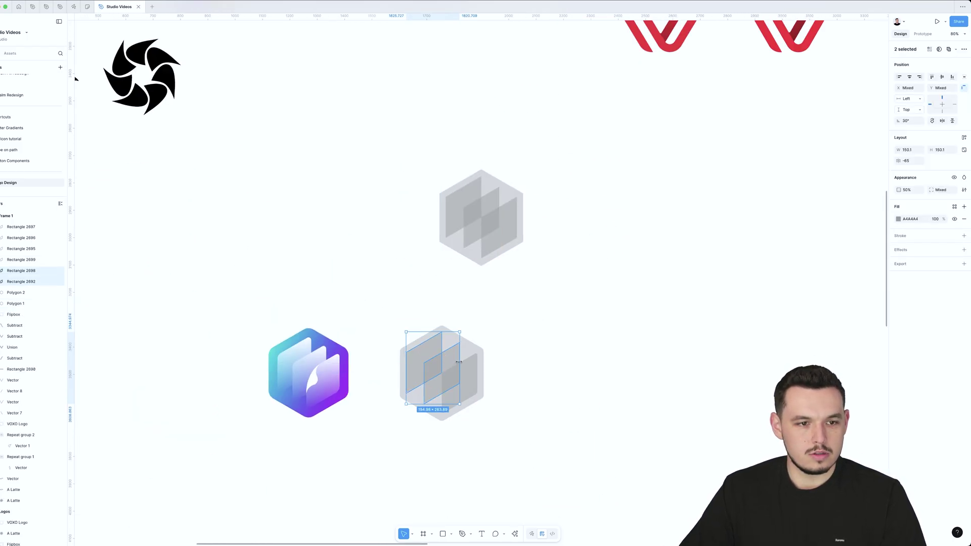
shift+click(446, 374)
shift+click(448, 343)
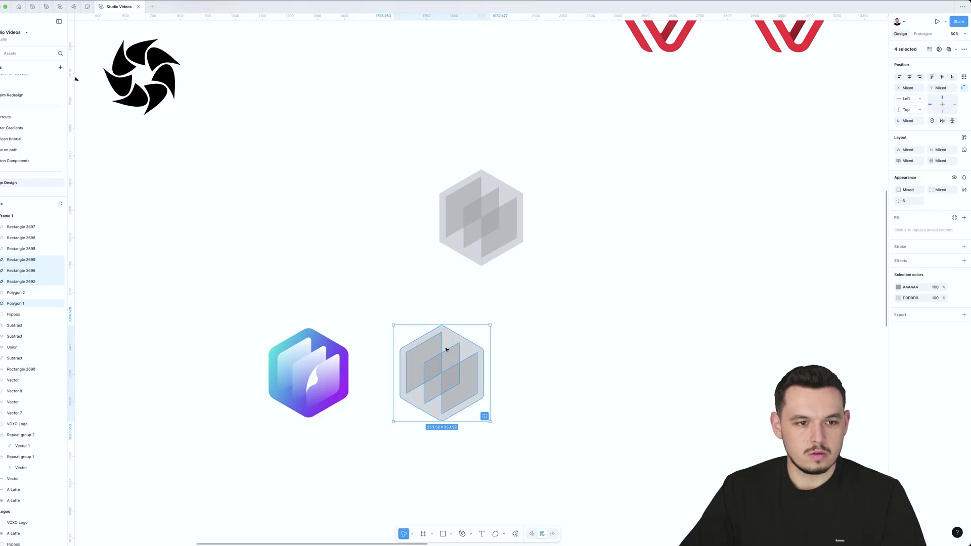
drag(450, 360, 615, 263)
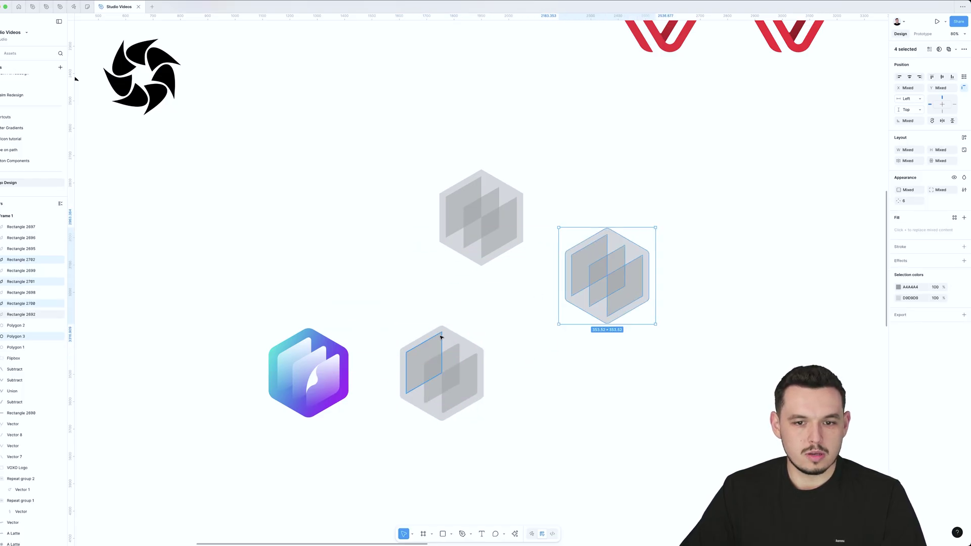
click(450, 340)
key(Delete)
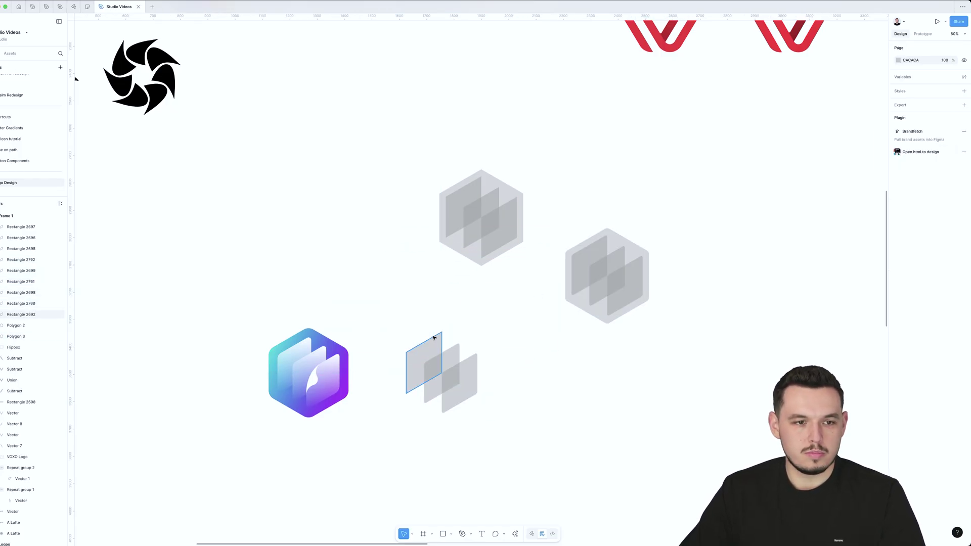
key(super+z)
Flatten the individual panels inside the grey hexagon beside the Flipbox logo.
scroll(455, 329, up, 5)
key(super+e)
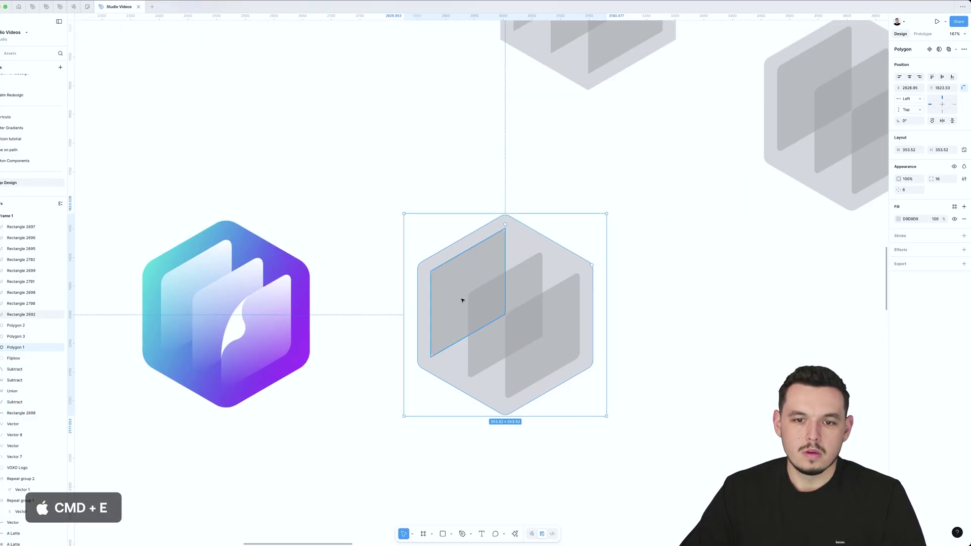
click(470, 298)
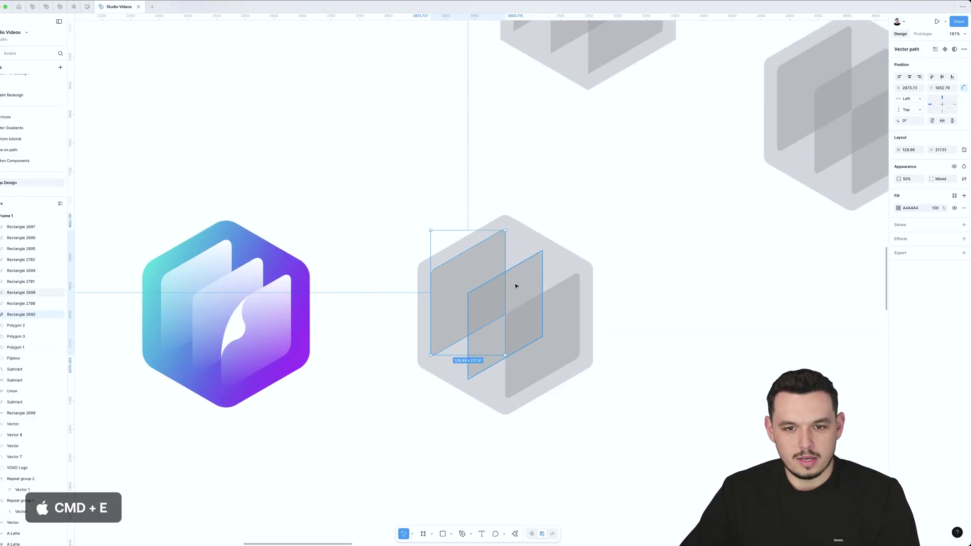
click(562, 319)
scroll(506, 288, up, 5)
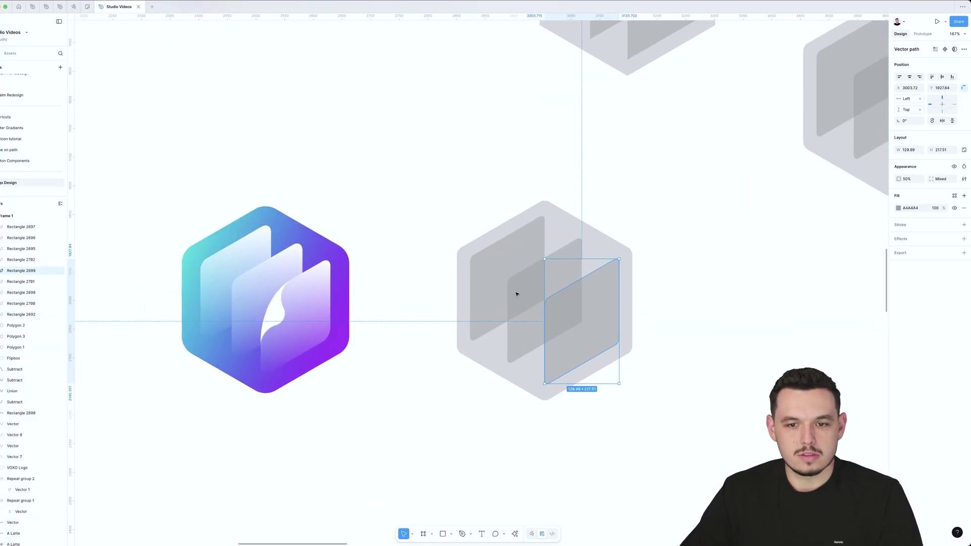
scroll(525, 232, down, 5)
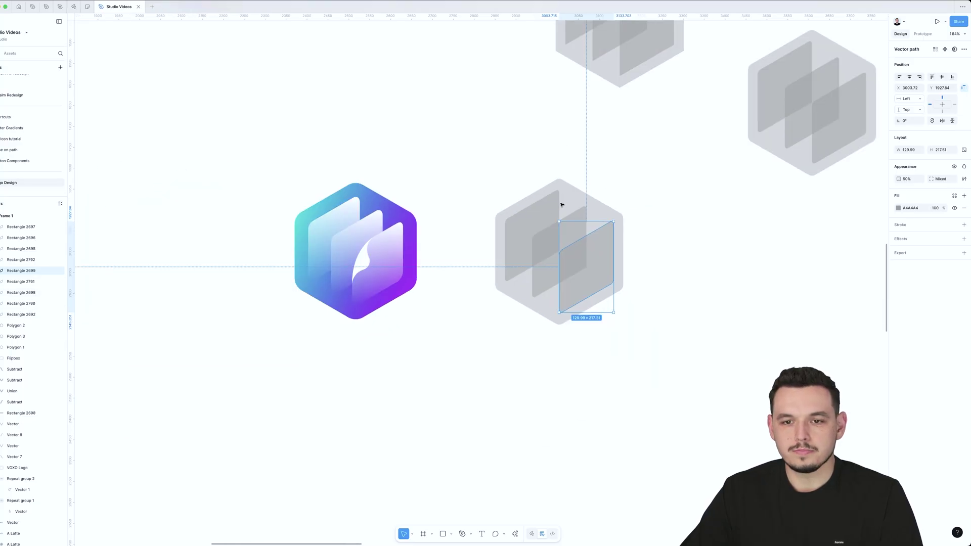
Give the hexagon beside the Flipbox logo a linear gradient fill whose 0% stop is blue 62AEFF.
click(575, 195)
click(898, 219)
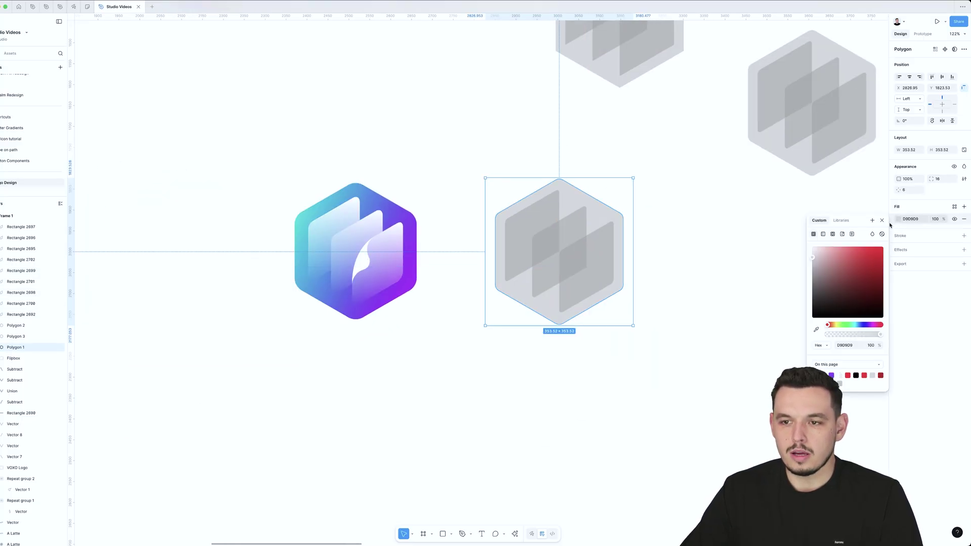
click(823, 234)
click(836, 294)
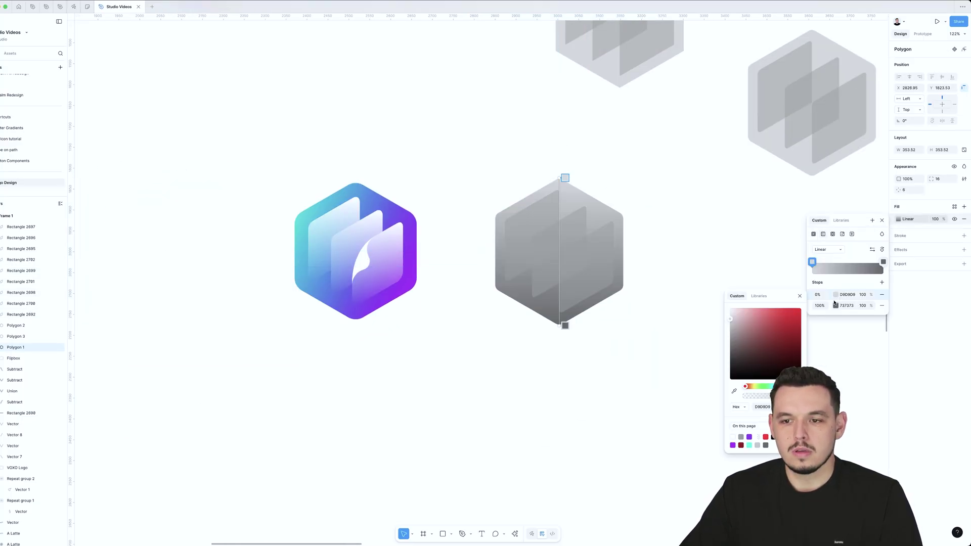
click(776, 386)
drag(773, 352, 826, 289)
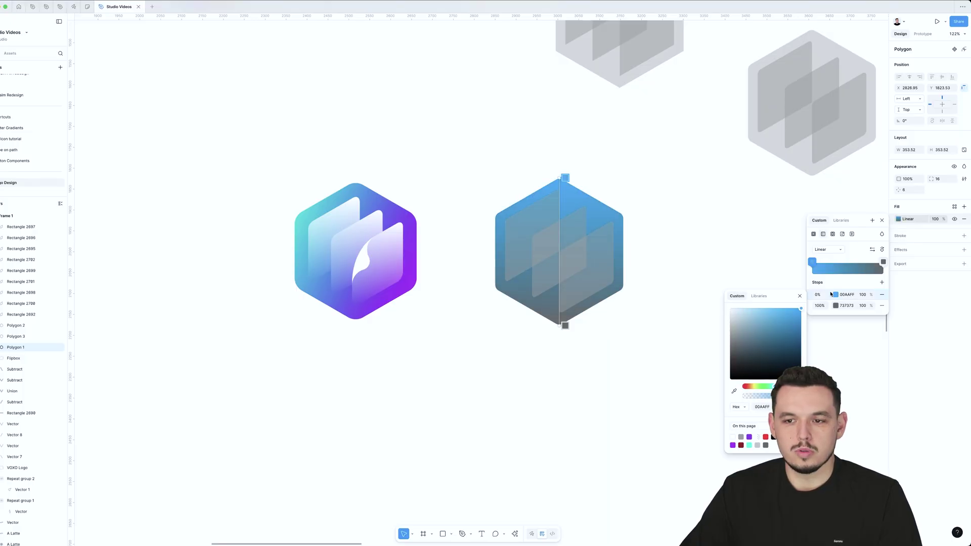
drag(775, 387, 777, 387)
drag(785, 321, 777, 293)
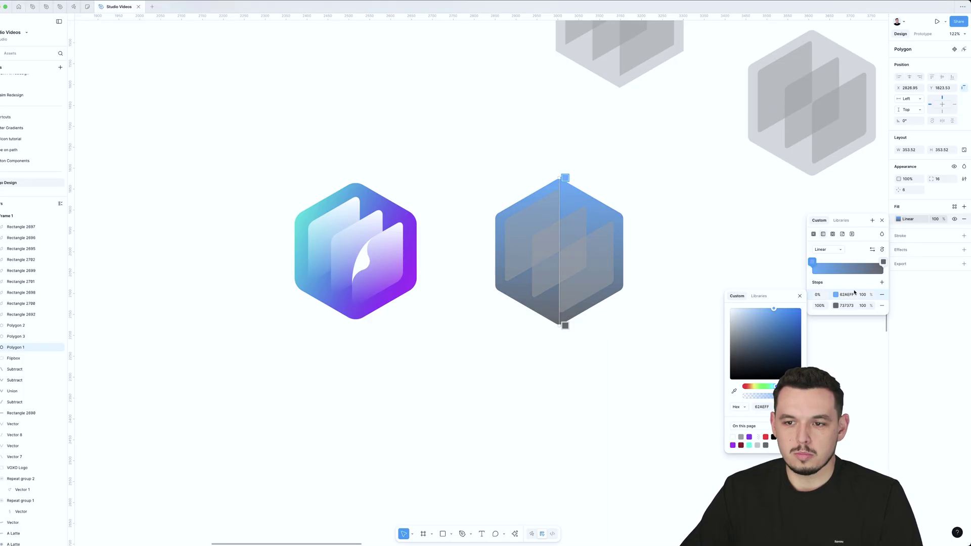
Add a stop at 50% to the hexagon's gradient and colour it purple A449FF.
click(848, 268)
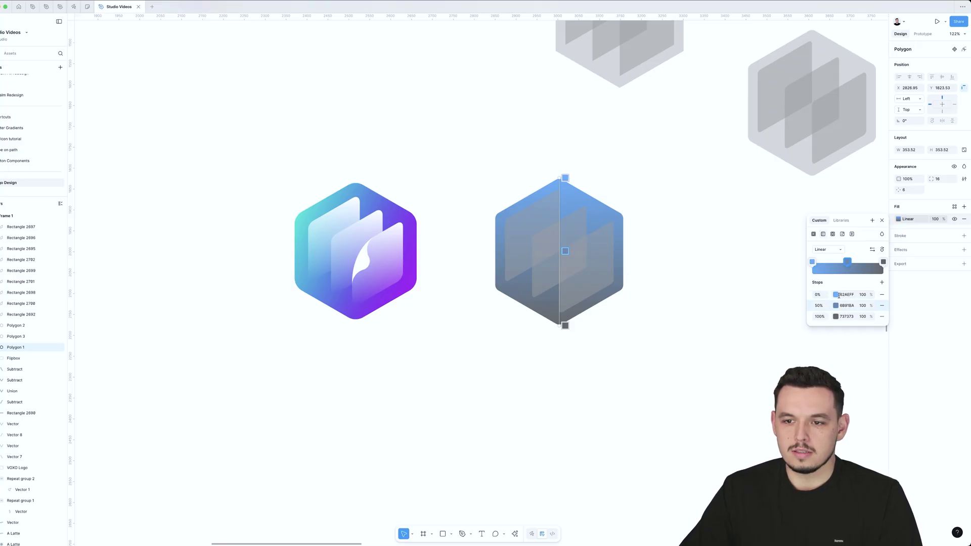
click(836, 306)
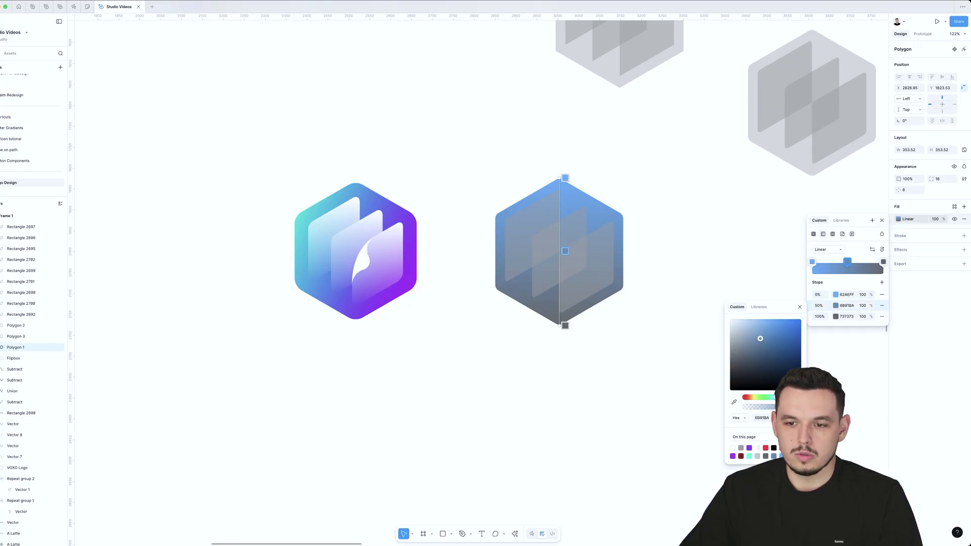
drag(777, 398, 786, 398)
drag(786, 338, 781, 313)
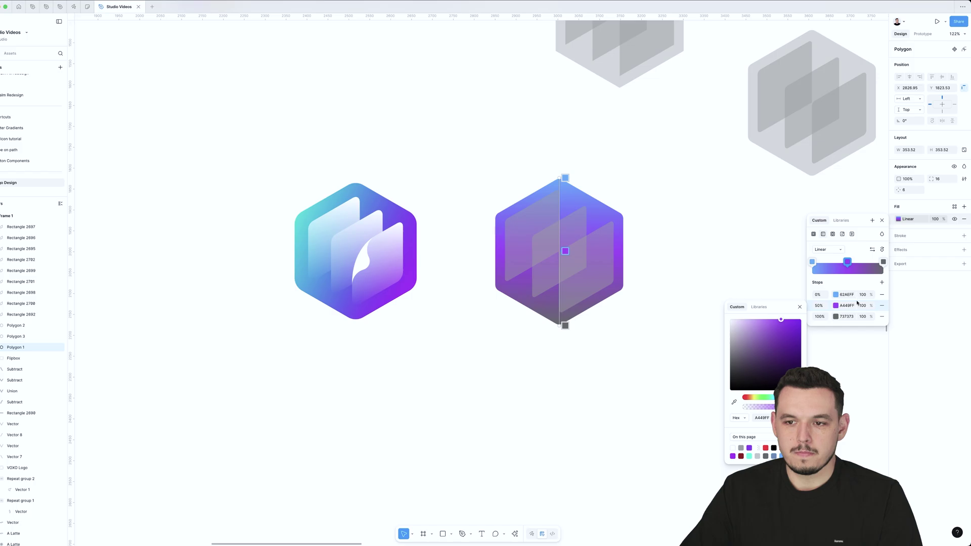
Set the gradient's 100% stop to pink FF0077 and rotate the gradient to run diagonally from upper left to lower right.
click(837, 317)
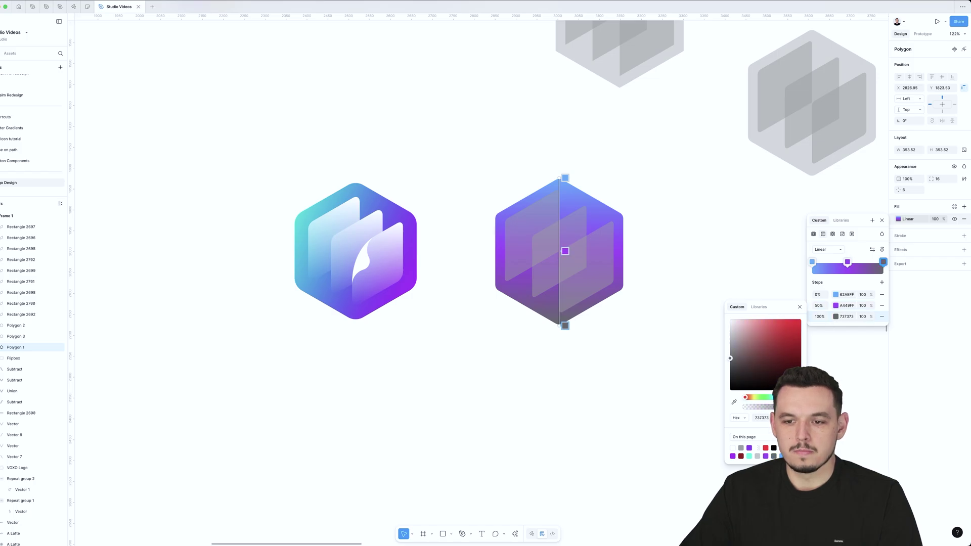
click(793, 339)
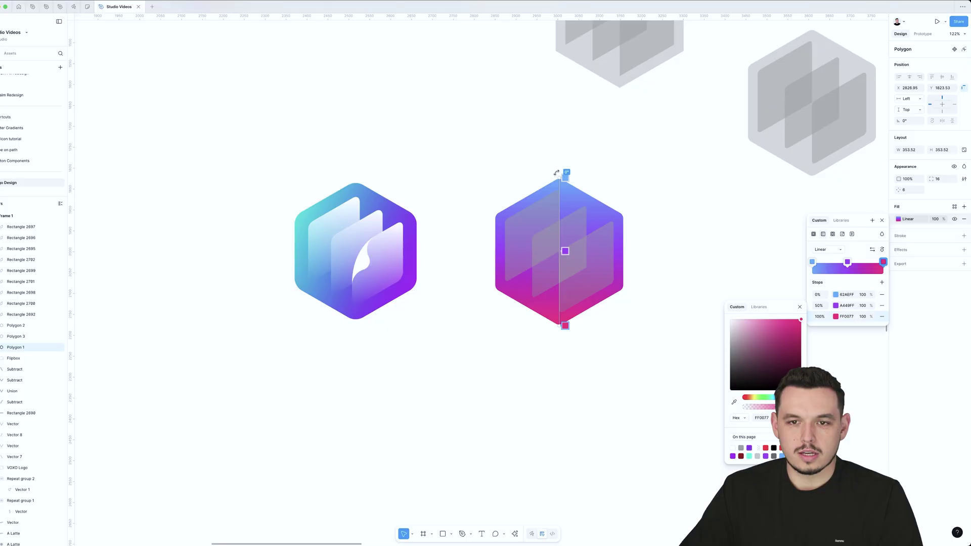
drag(556, 173, 486, 209)
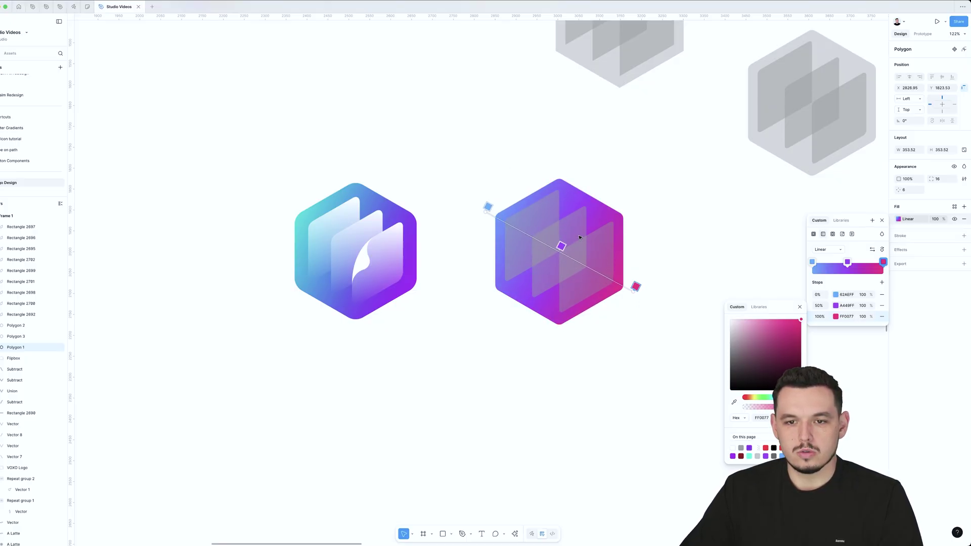
click(563, 248)
Change the gradient's 0% stop to light cyan and its 50% stop to blue-violet 6E25FF.
click(488, 206)
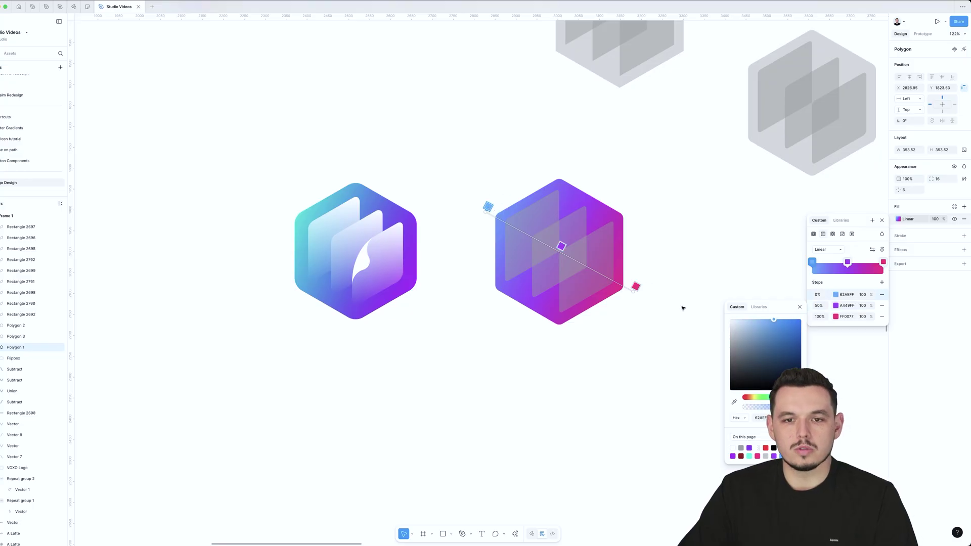
drag(776, 397, 774, 398)
mouse_move(774, 320)
mouse_down()
mouse_move(791, 306)
mouse_move(796, 318)
mouse_move(779, 315)
mouse_up()
click(562, 247)
drag(786, 396, 784, 395)
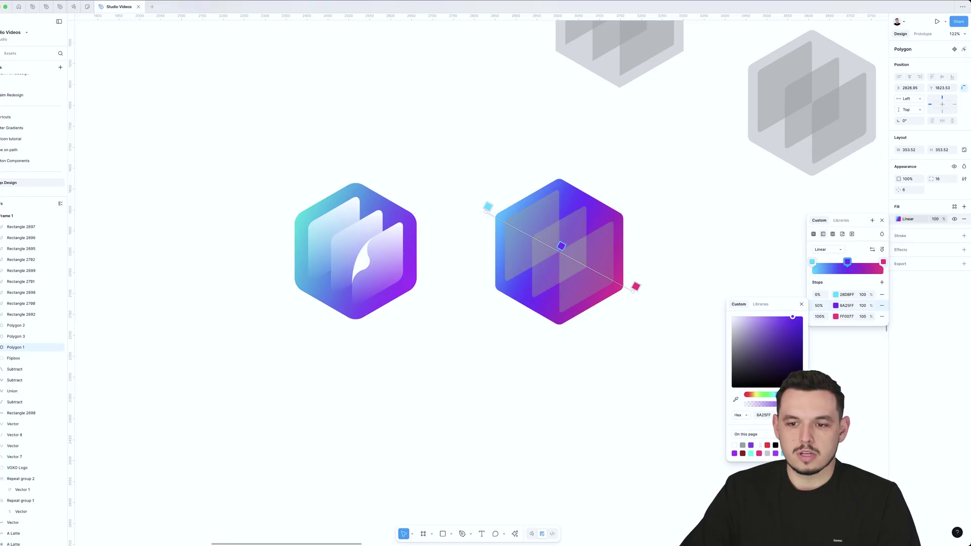
Set the gradient's 100% stop to magenta E852FF and fine-tune the shade of the violet 50% stop.
click(636, 286)
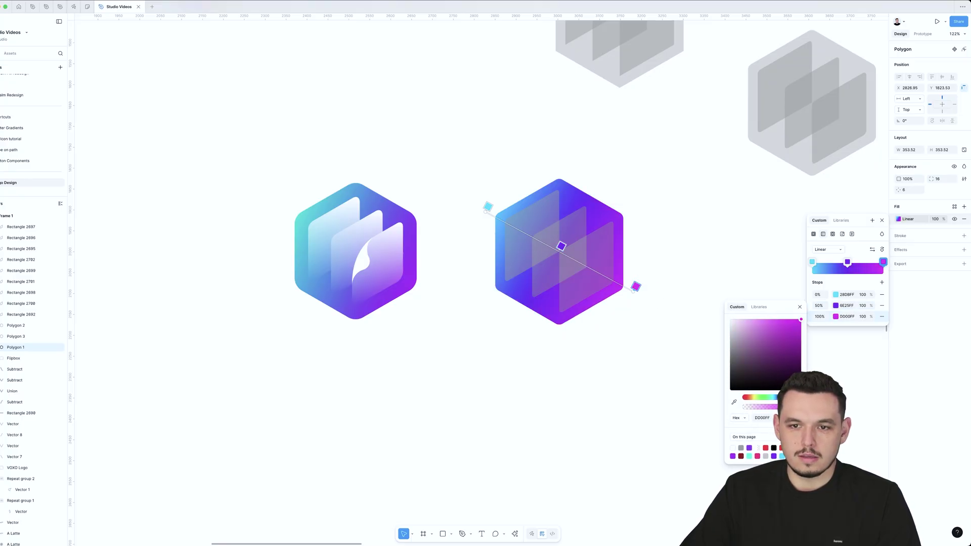
drag(792, 344, 778, 285)
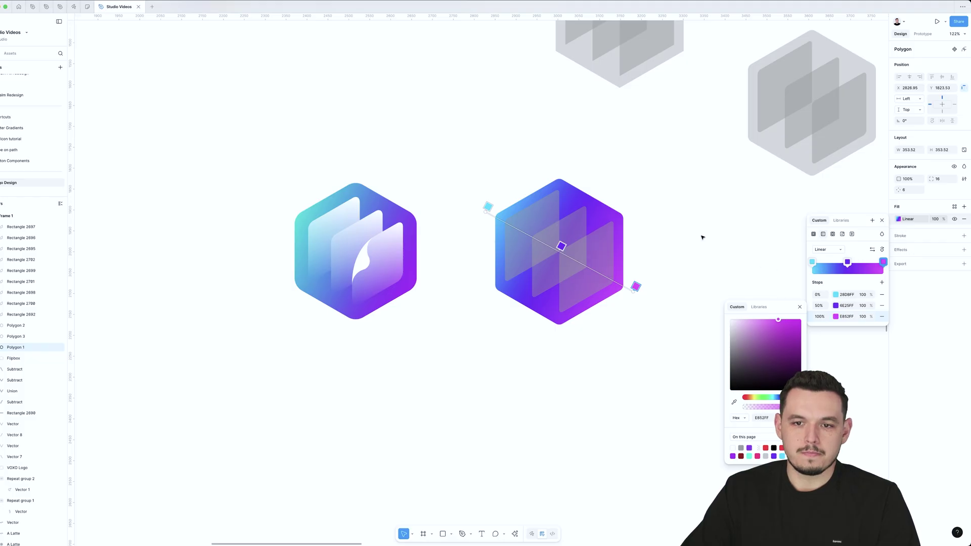
click(562, 242)
drag(790, 320, 785, 295)
click(688, 220)
Set the leftmost panel's opacity to 100% and its fill to white FFFFFF.
click(542, 220)
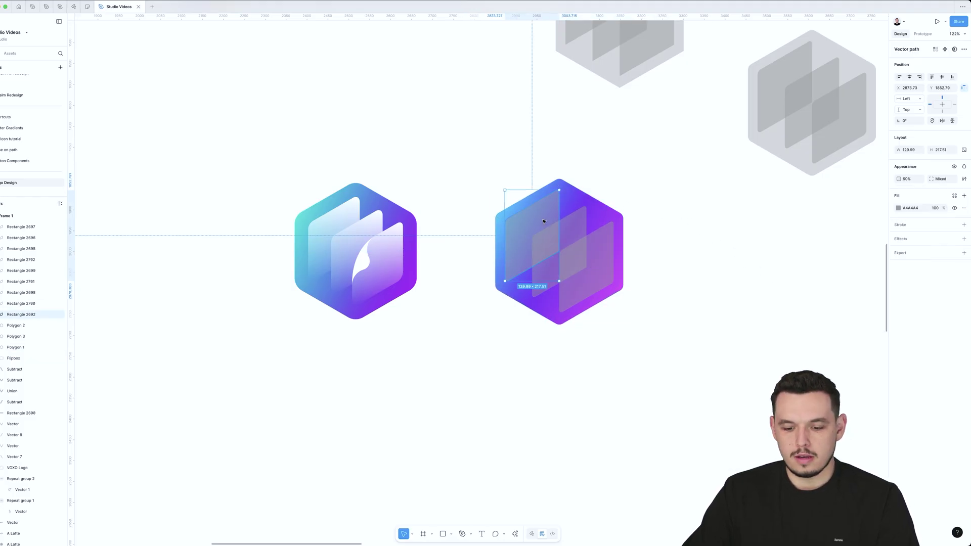
key(0)
key(i)
click(589, 161)
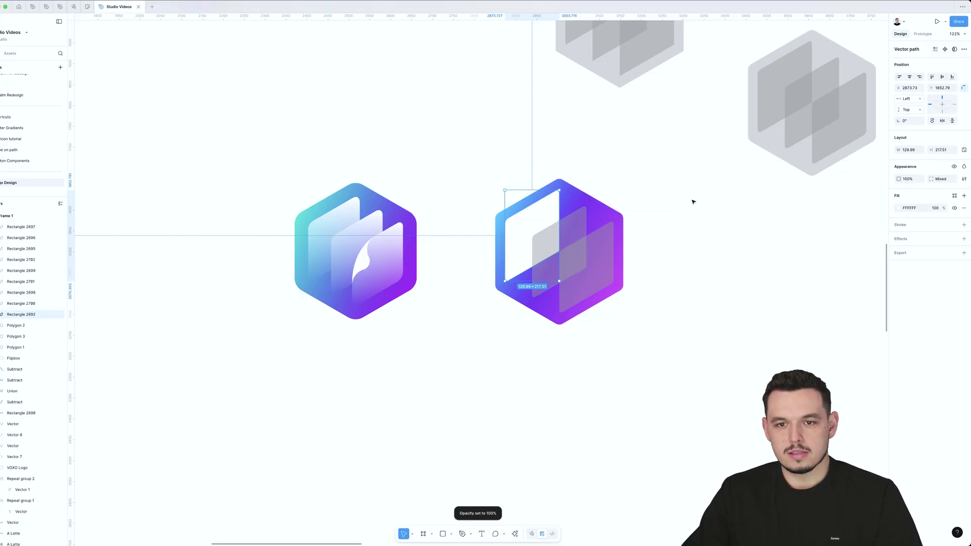
Copy the leftmost panel's solid white, fully opaque appearance onto the middle and right panels of the rebuilt logo.
key(super+alt+c)
click(569, 221)
key(super+alt+v)
click(599, 247)
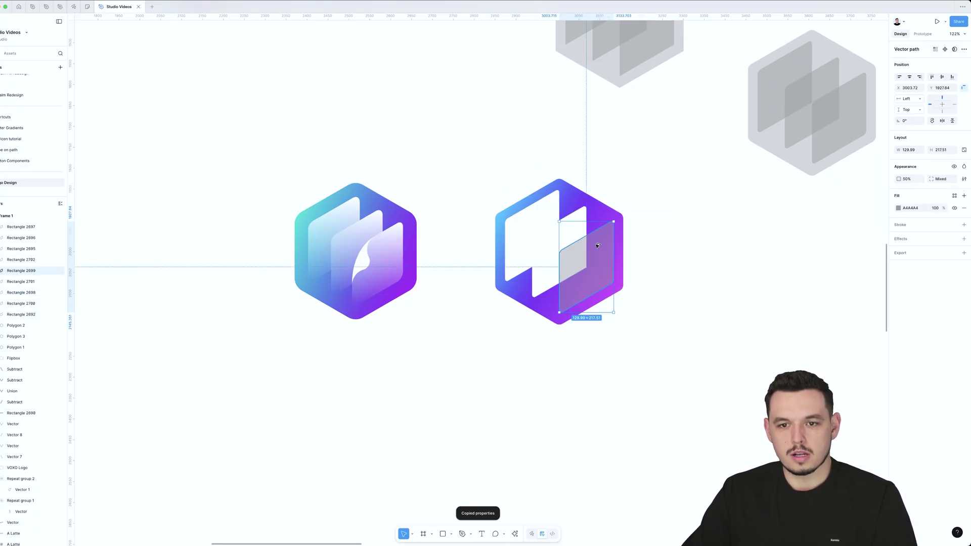
key(super+alt+v)
click(696, 230)
Change the leftmost panel's fill to a vertical linear gradient from white FFFFFF at 100% opacity to FFFFFF at 20%.
scroll(696, 230, up, 1)
click(568, 244)
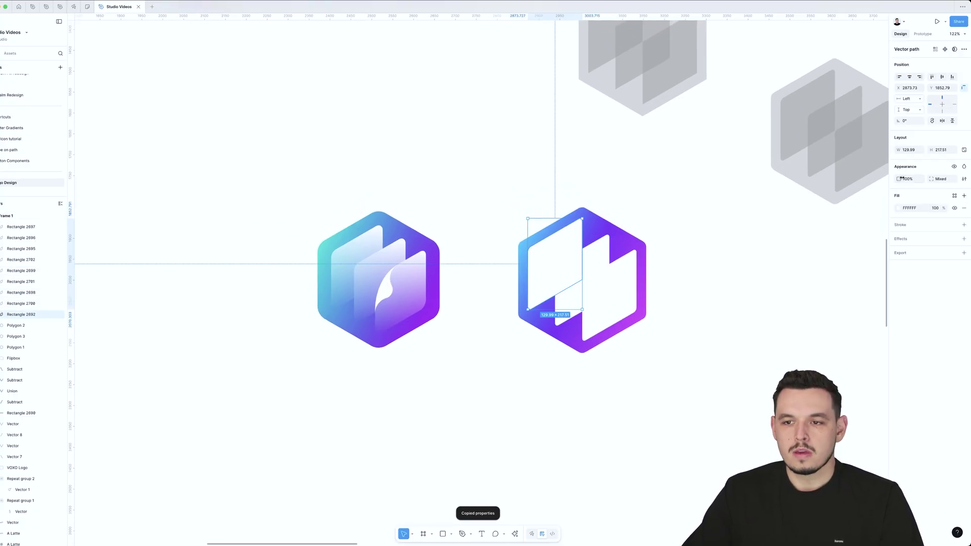
click(898, 209)
click(823, 223)
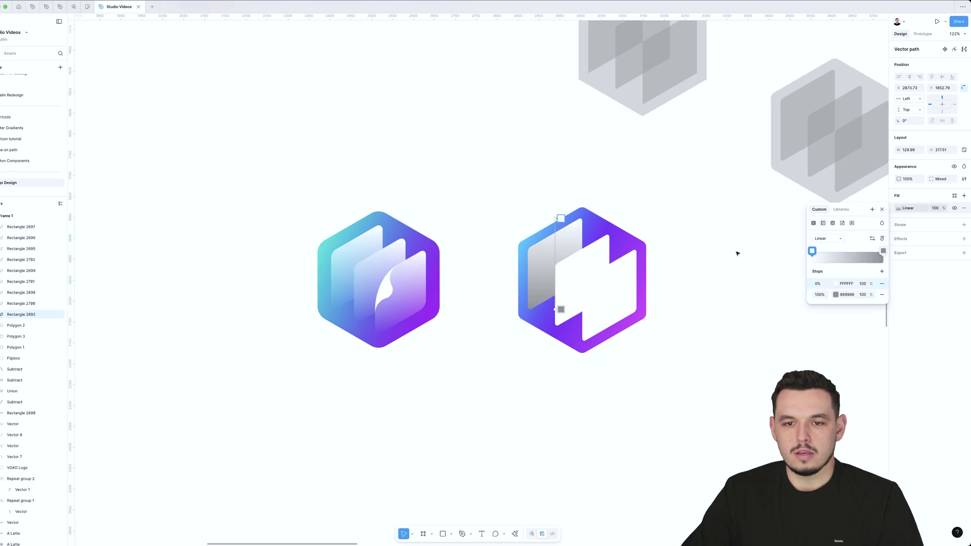
click(846, 283)
key(super+c)
click(847, 295)
key(super+v)
click(865, 296)
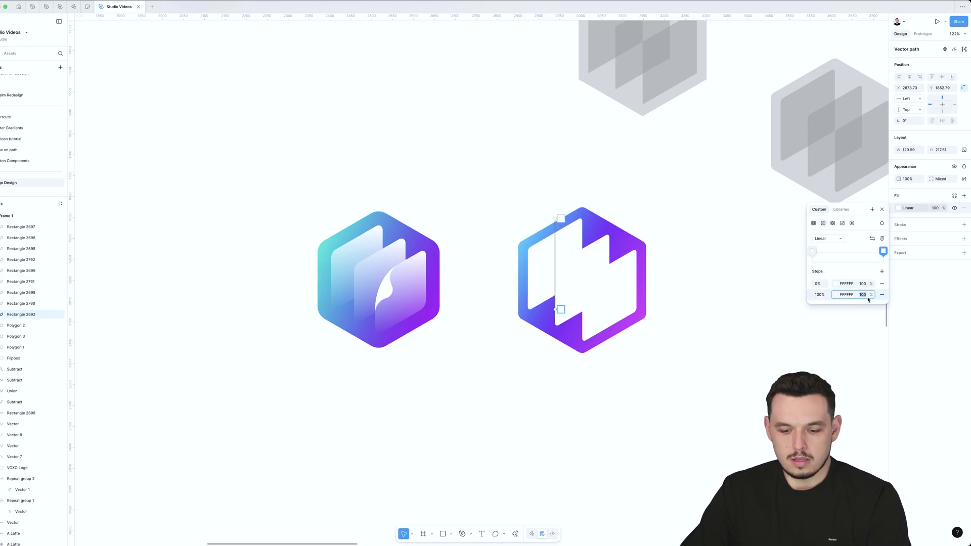
text(20)
key(Return)
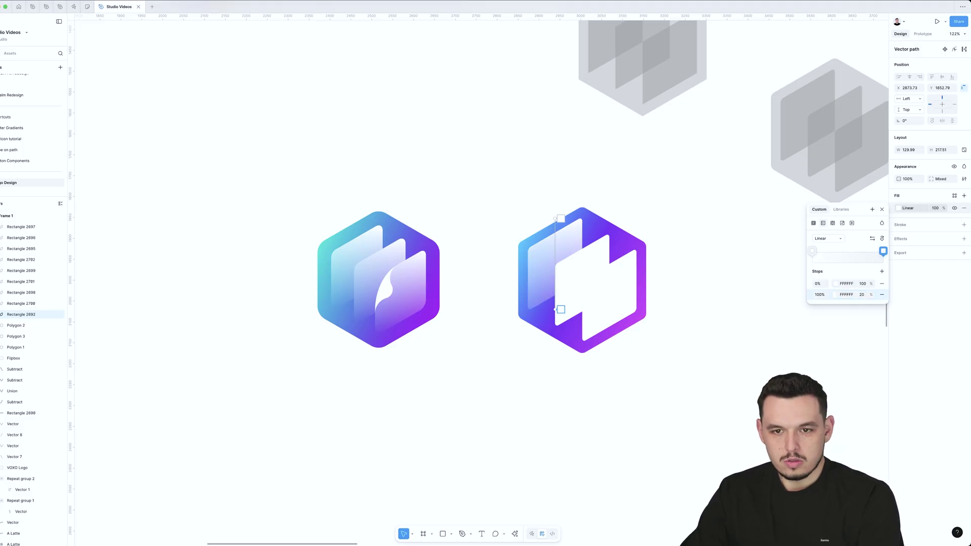
key(Escape)
Apply the leftmost panel's gradient appearance to the middle and right panels.
key(super+alt+c)
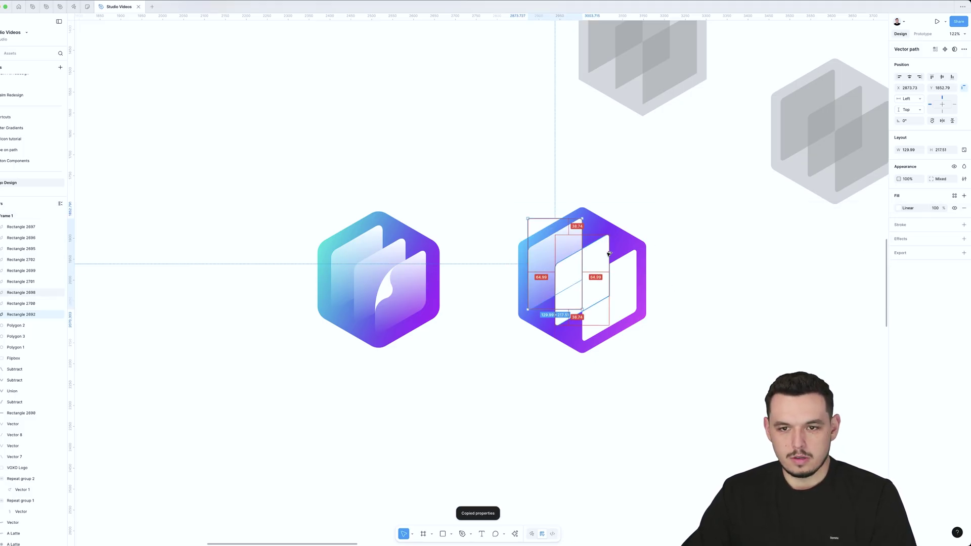
click(606, 252)
key(super+alt+v)
click(626, 280)
key(super+alt+v)
click(718, 270)
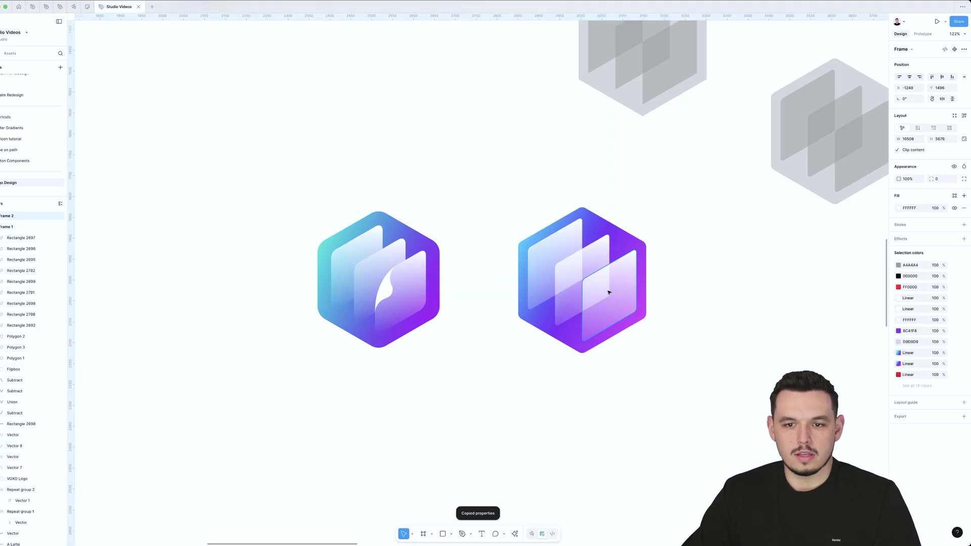
Try to round the lower-right corner points of the middle and leftmost panels.
double_click(572, 294)
drag(632, 291, 603, 305)
click(921, 93)
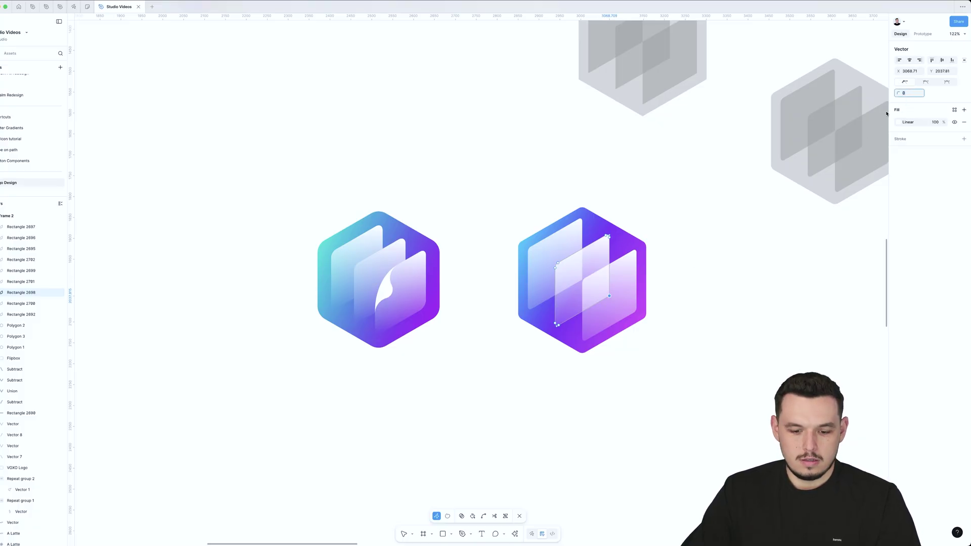
key(Escape)
key(Escape)
double_click(574, 228)
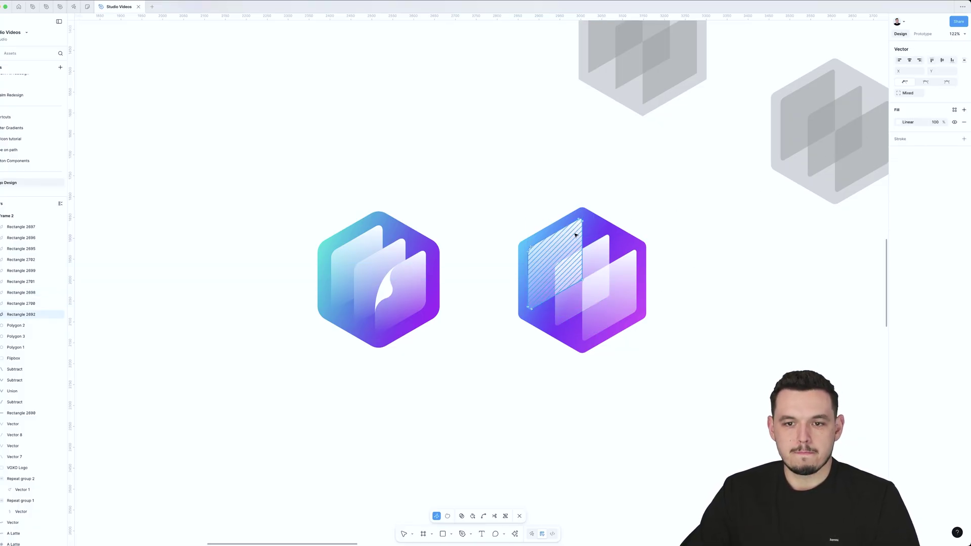
click(911, 94)
text(10)
double_click(737, 242)
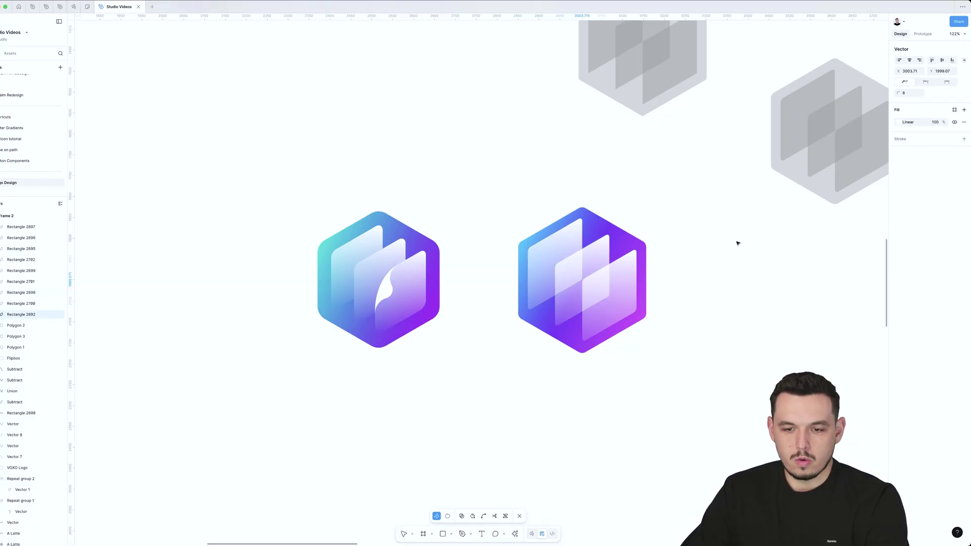
Compare the rebuilt logo's panels with the middle and front panels of the original Flipbox logo.
drag(693, 212, 582, 342)
drag(674, 266, 620, 266)
click(654, 258)
scroll(655, 258, down, 3)
scroll(579, 253, up, 4)
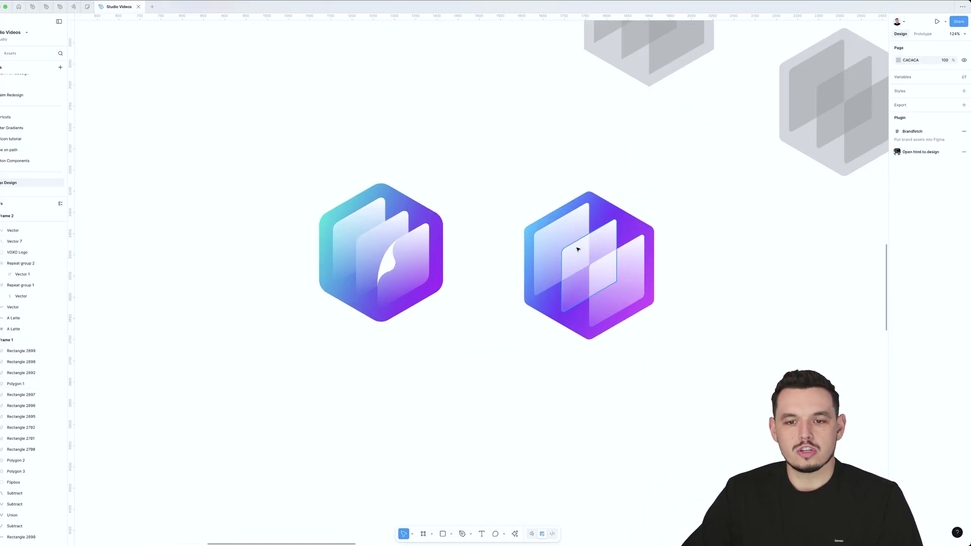
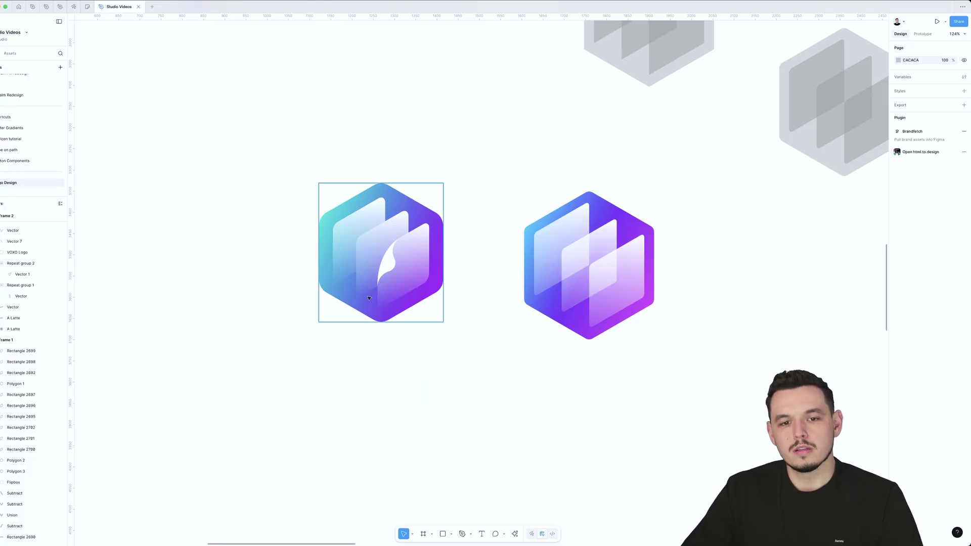
super+click(404, 244)
shift+super+click(388, 237)
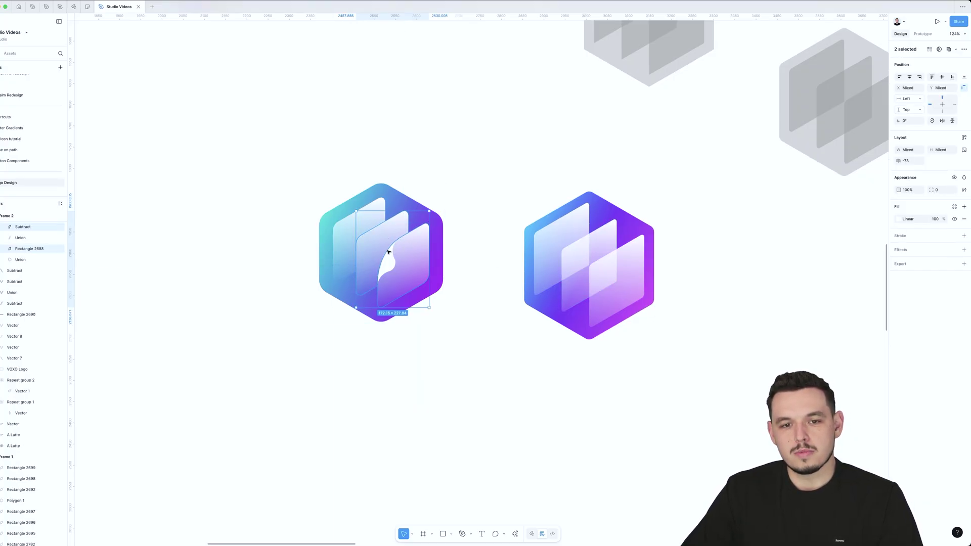
click(471, 212)
Round the middle panel's lower-right corner to match its other corners.
scroll(617, 277, up, 5)
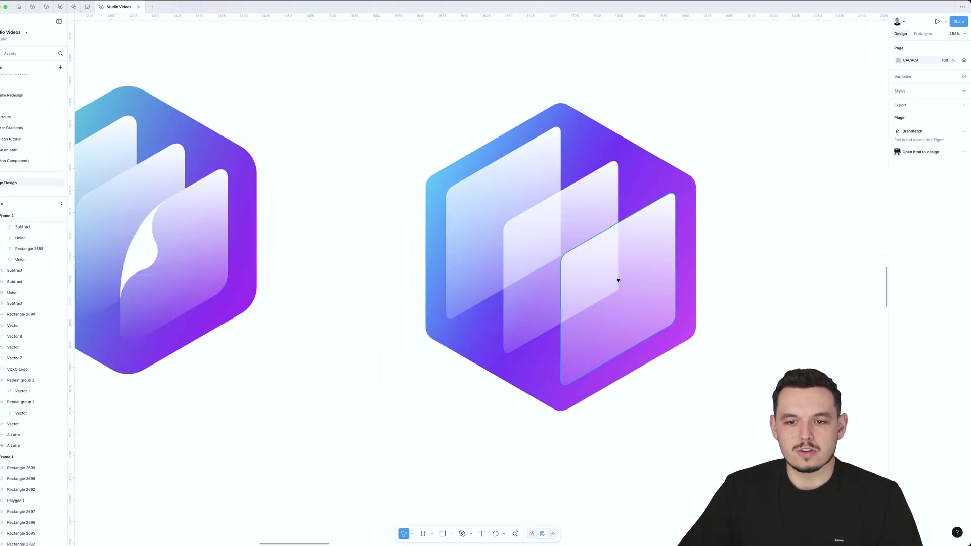
double_click(553, 286)
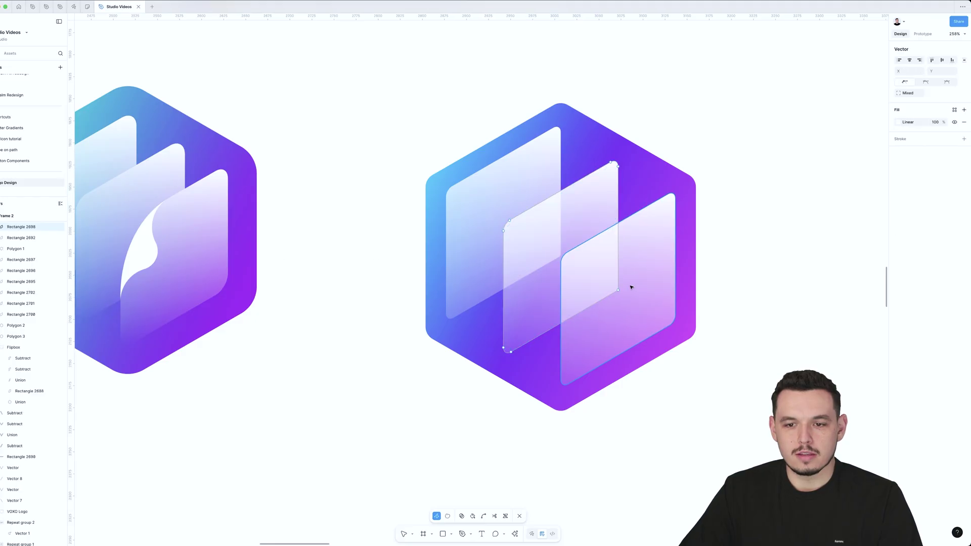
click(909, 94)
key(Return)
double_click(793, 115)
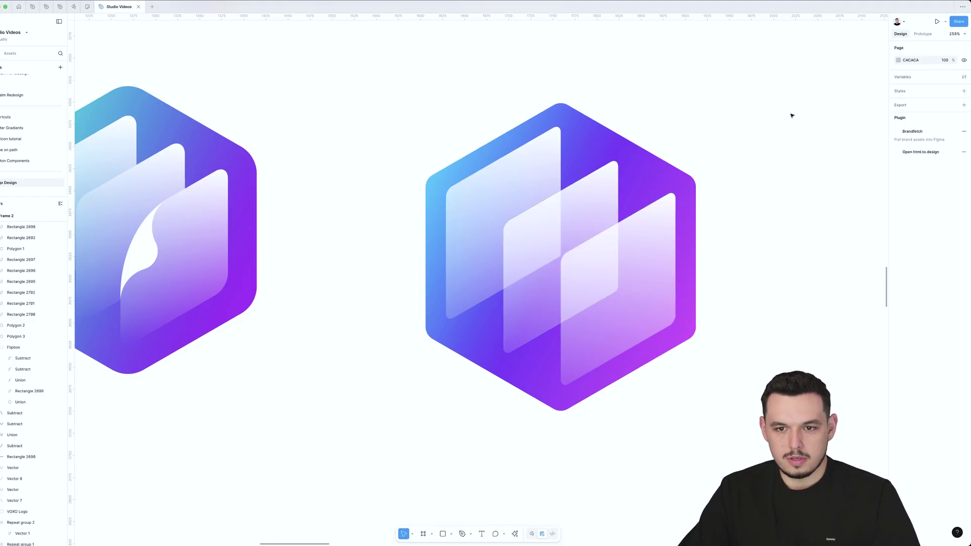
Round the lower-right corner point of the leftmost panel.
double_click(520, 196)
drag(609, 238, 556, 259)
click(909, 94)
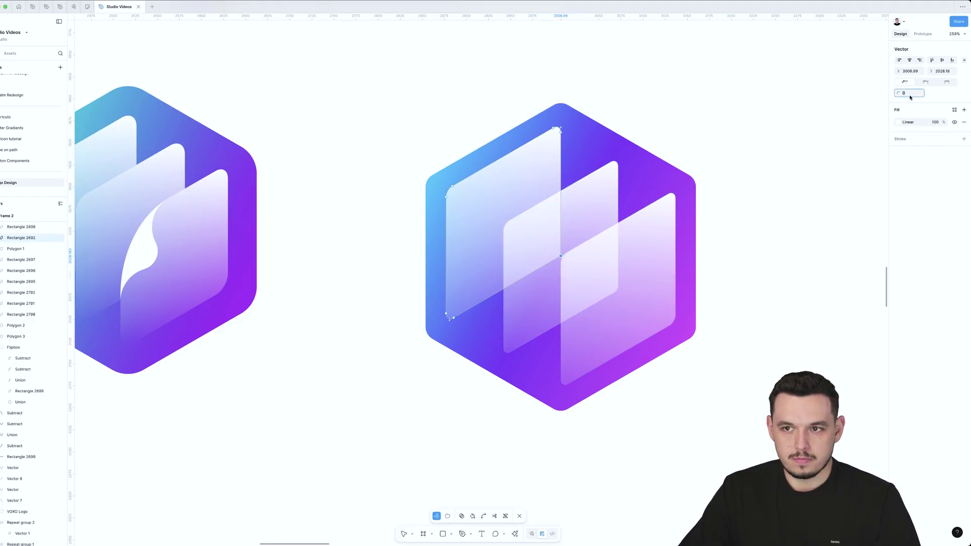
key(Return)
key(Escape)
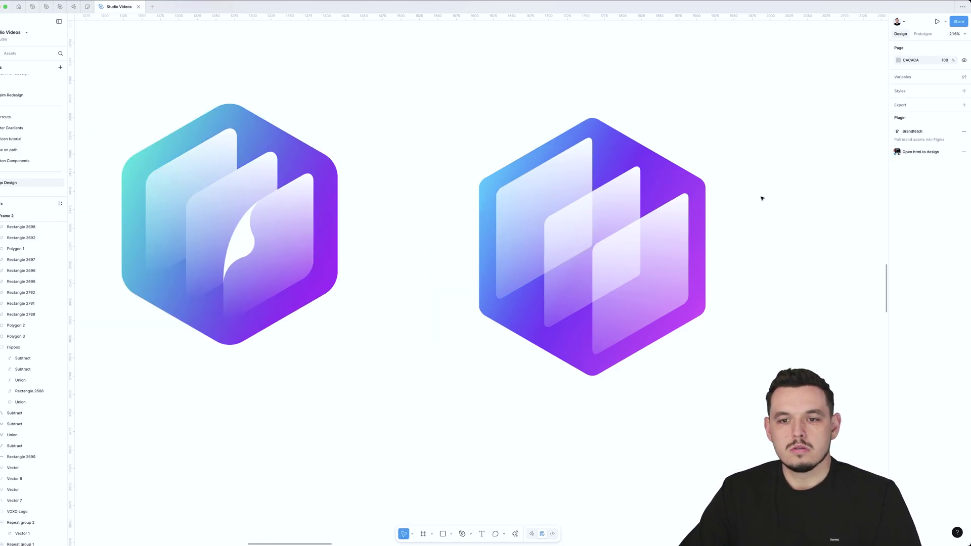
Check the lower-right corner point of the right, middle and leftmost panels in turn.
double_click(676, 256)
click(679, 302)
key(Escape)
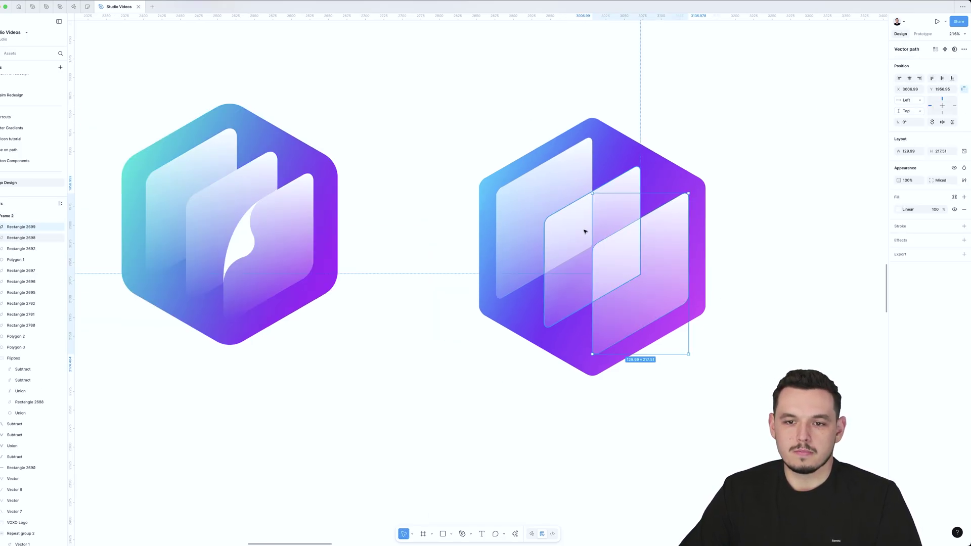
double_click(620, 207)
click(641, 275)
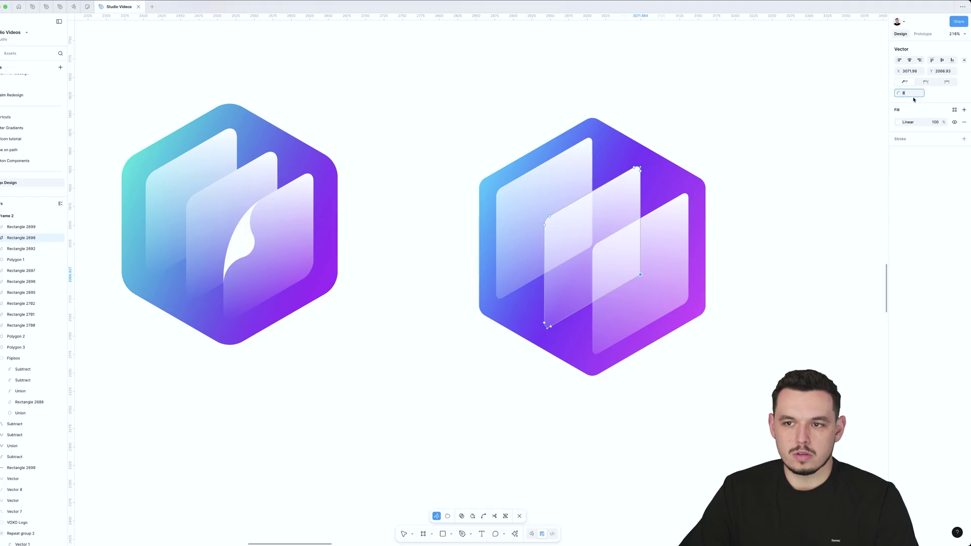
key(Escape)
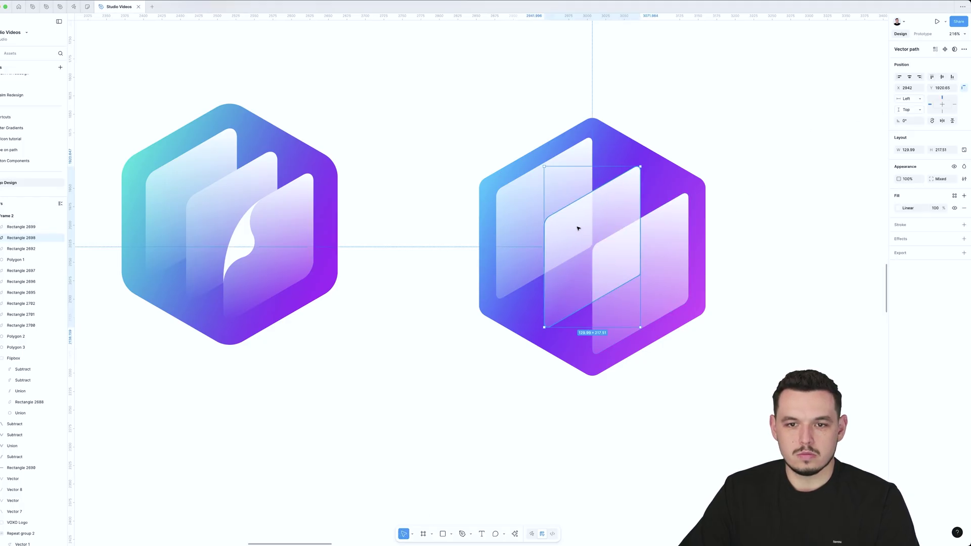
double_click(579, 229)
key(Escape)
double_click(566, 195)
drag(639, 218, 584, 260)
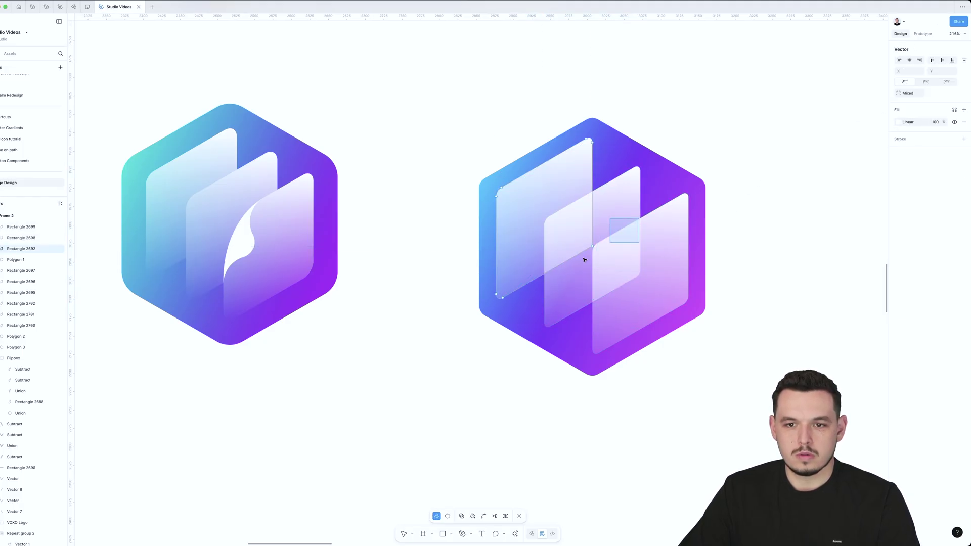
click(781, 149)
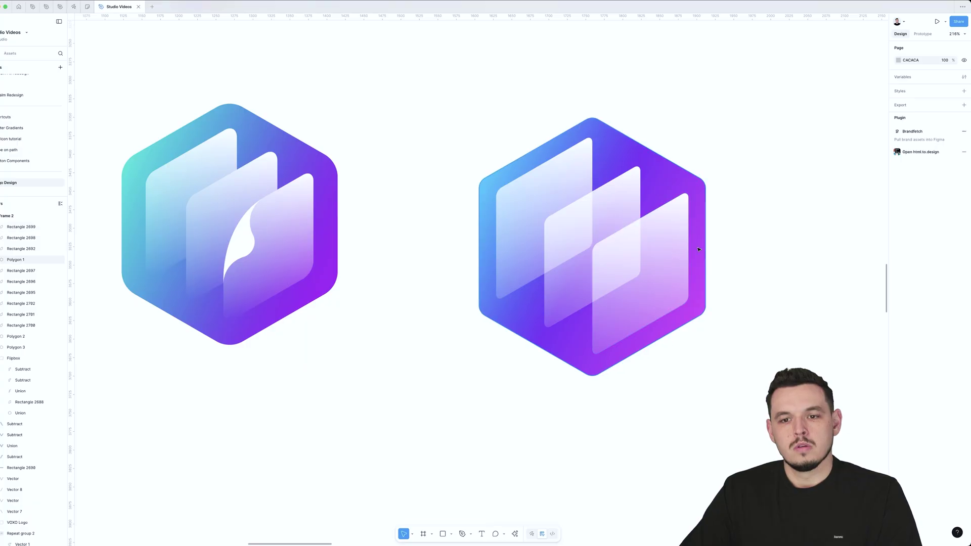
scroll(716, 250, down, 4)
scroll(735, 250, up, 2)
drag(743, 167, 490, 345)
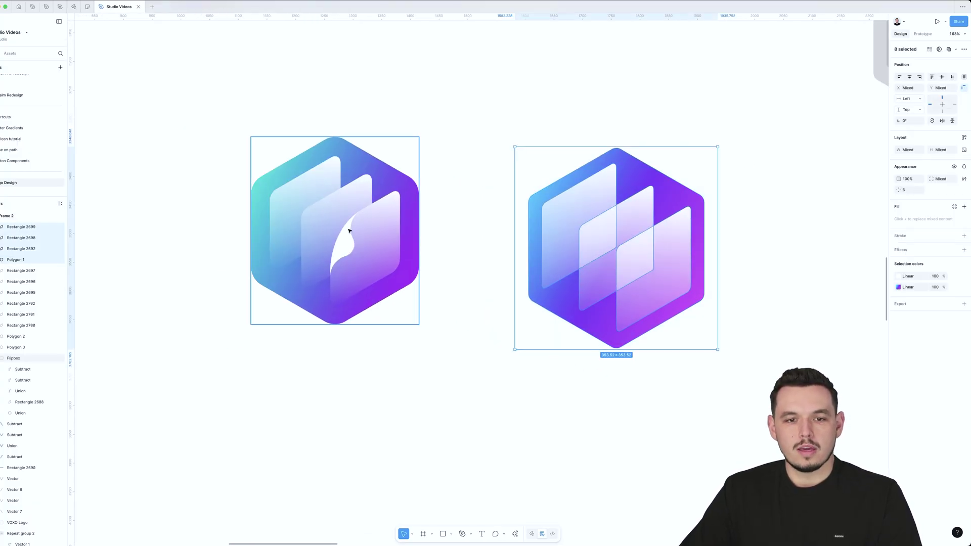
click(744, 316)
Duplicate the middle and right panels beside the rebuilt logo and fill the copies with pink-violet CC4CFF sampled from the hexagon.
scroll(683, 303, up, 5)
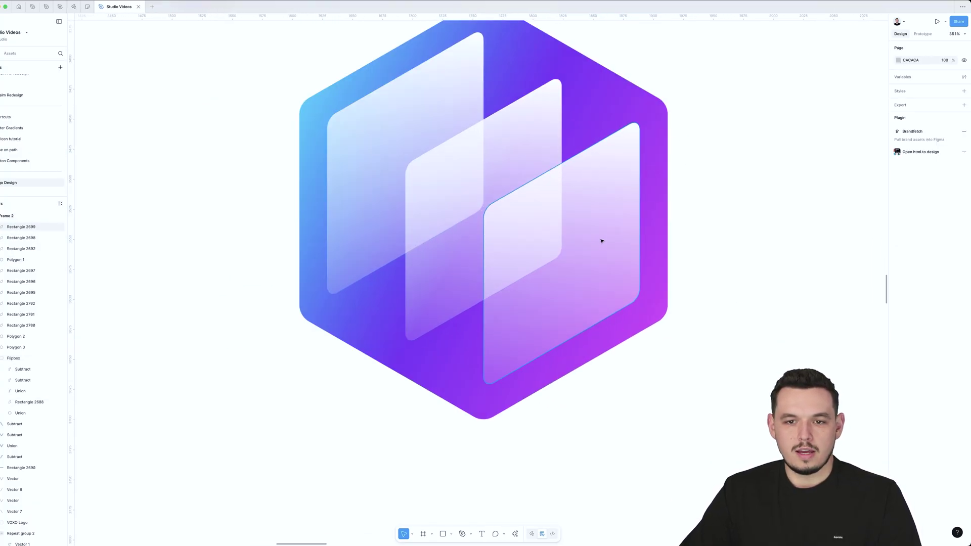
click(564, 231)
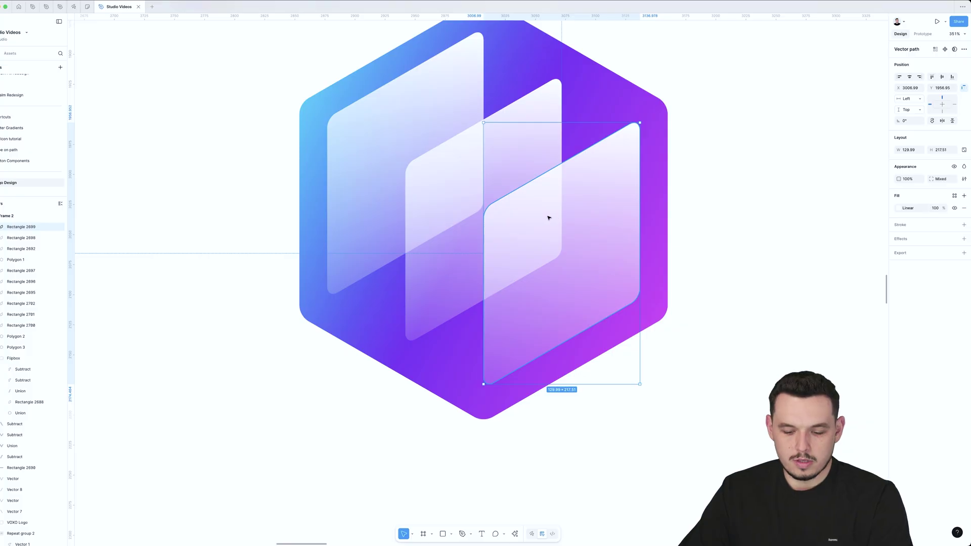
shift+click(507, 159)
scroll(507, 161, down, 5)
alt+drag(515, 163, 722, 187)
key(i)
click(576, 255)
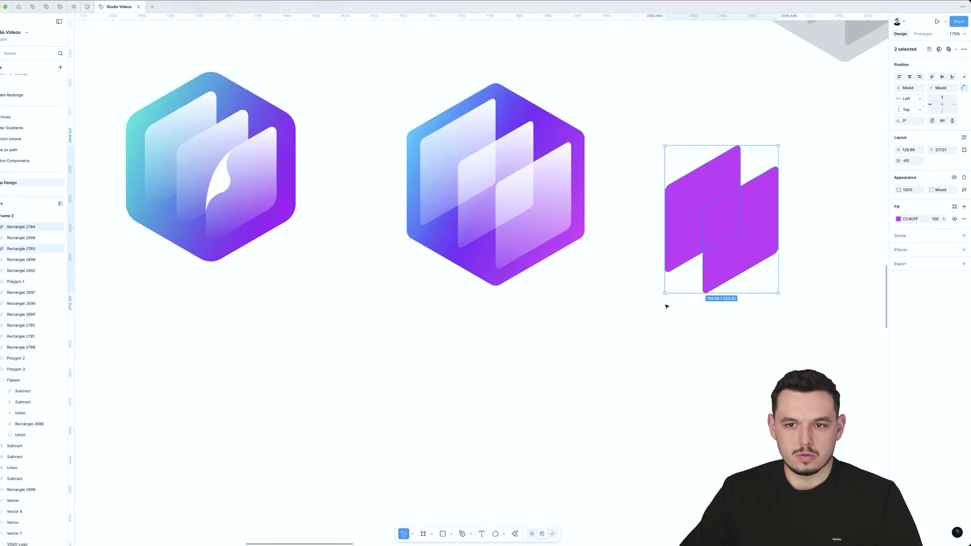
Set the two panel copies to 40% opacity and combine them with the Intersect boolean operation.
scroll(683, 293, right, 3)
key(4)
click(740, 262)
drag(740, 261, 569, 276)
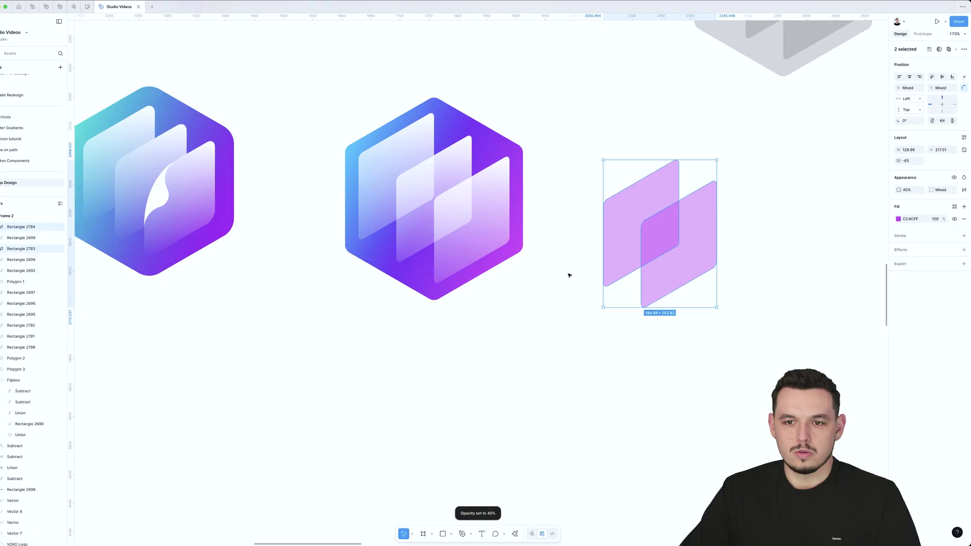
click(956, 49)
click(924, 78)
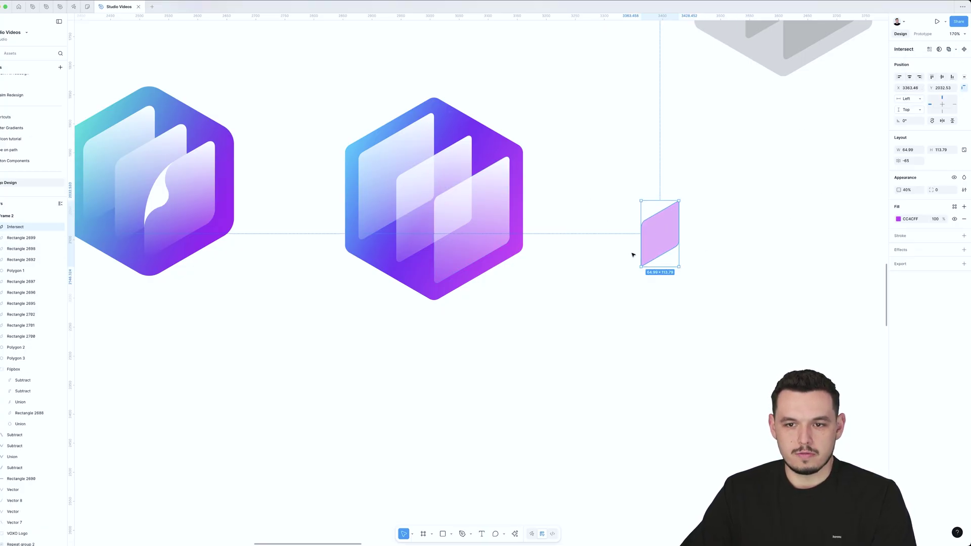
Flatten the intersected shape and reshape its upper-left corner into a broad sweeping curve.
scroll(674, 225, up, 2)
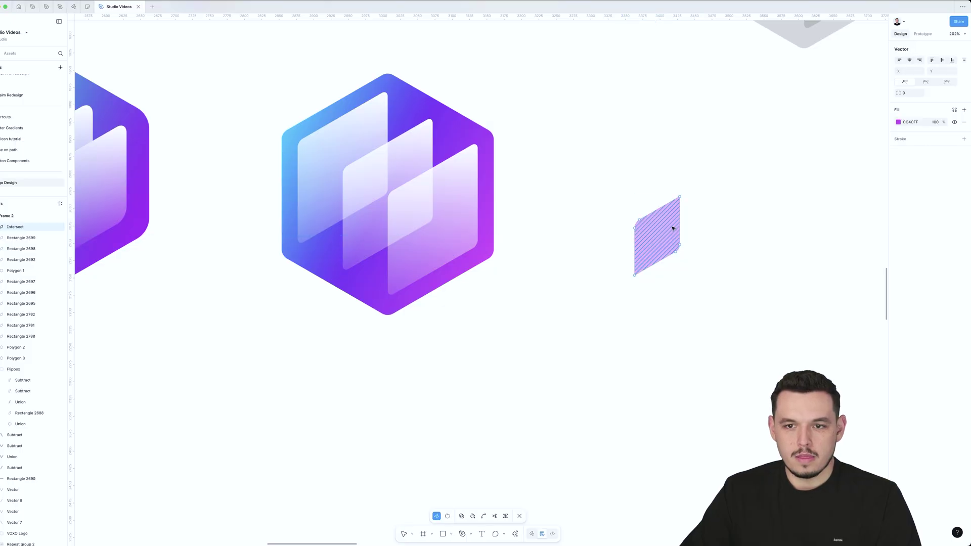
key(Return)
scroll(678, 240, up, 3)
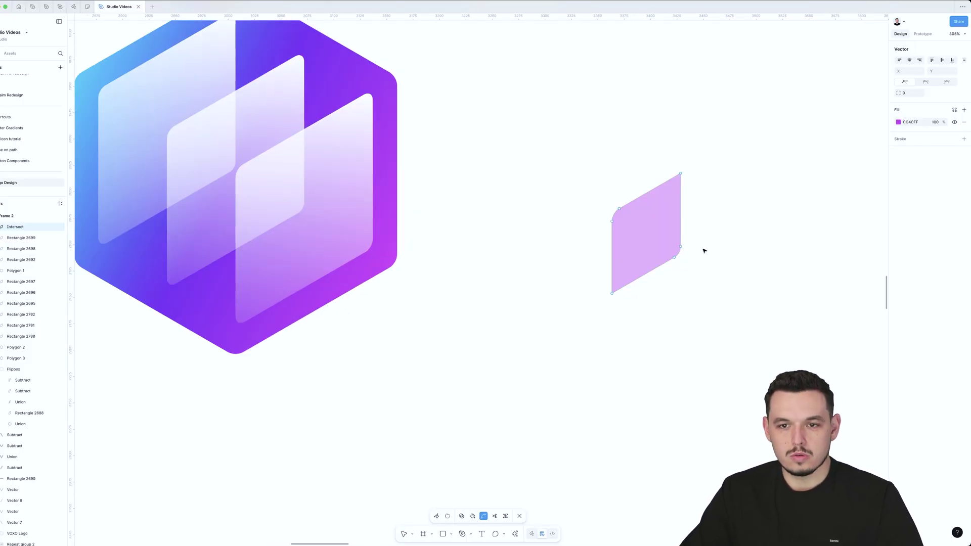
scroll(706, 255, down, 1)
key(p)
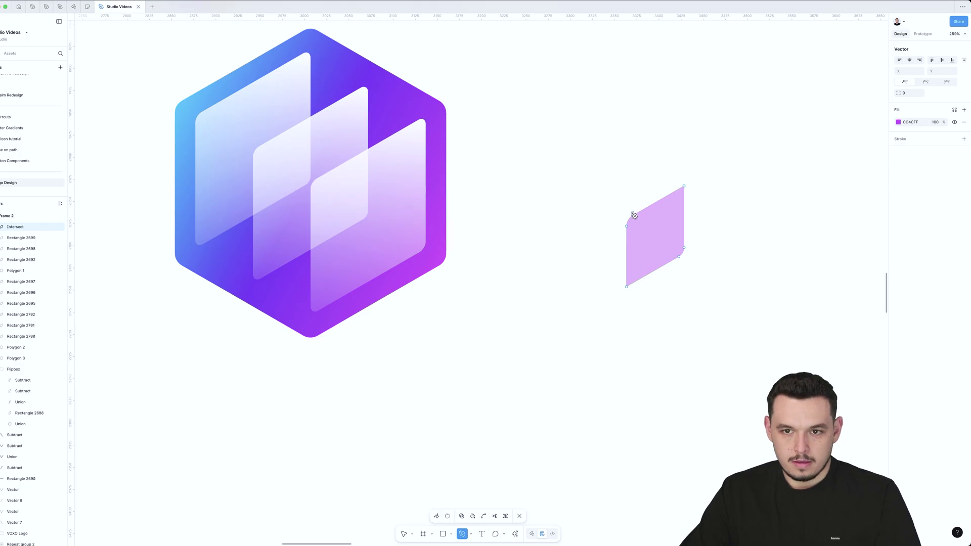
drag(629, 223, 610, 259)
key(Escape)
scroll(622, 258, down, 3)
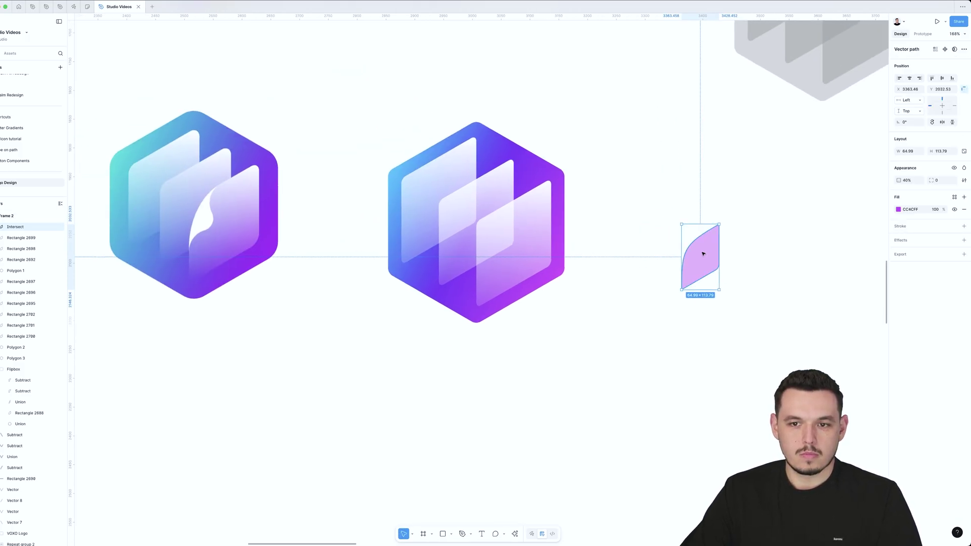
Move the curved pink shape onto the overlap of the middle and right panels and open it for point editing.
drag(700, 253, 503, 228)
scroll(506, 232, up, 5)
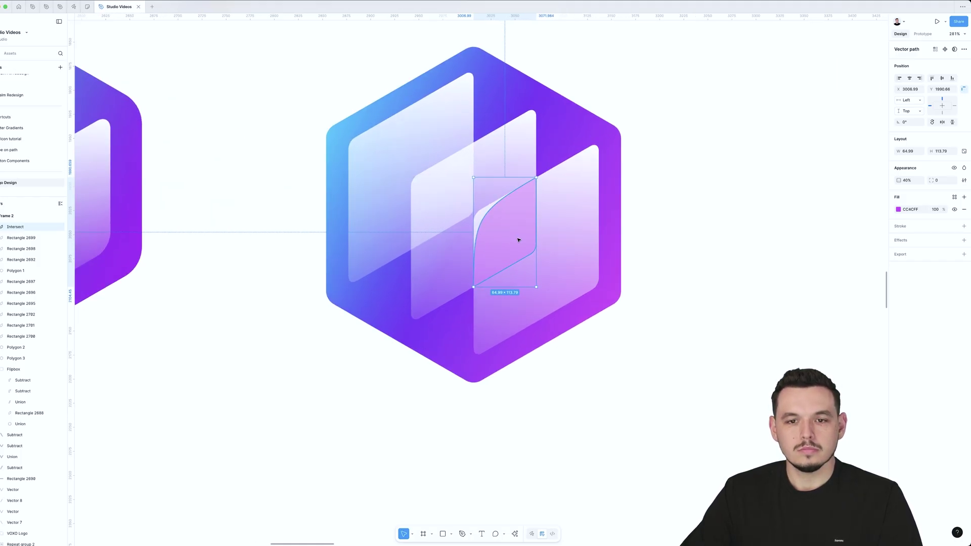
double_click(518, 240)
scroll(557, 221, left, 2)
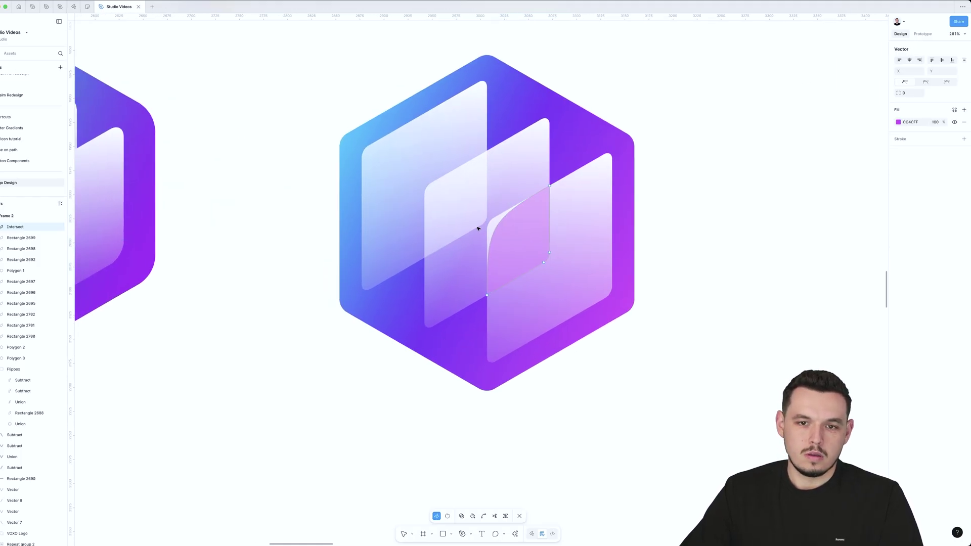
scroll(478, 229, down, 4)
scroll(581, 245, left, 2)
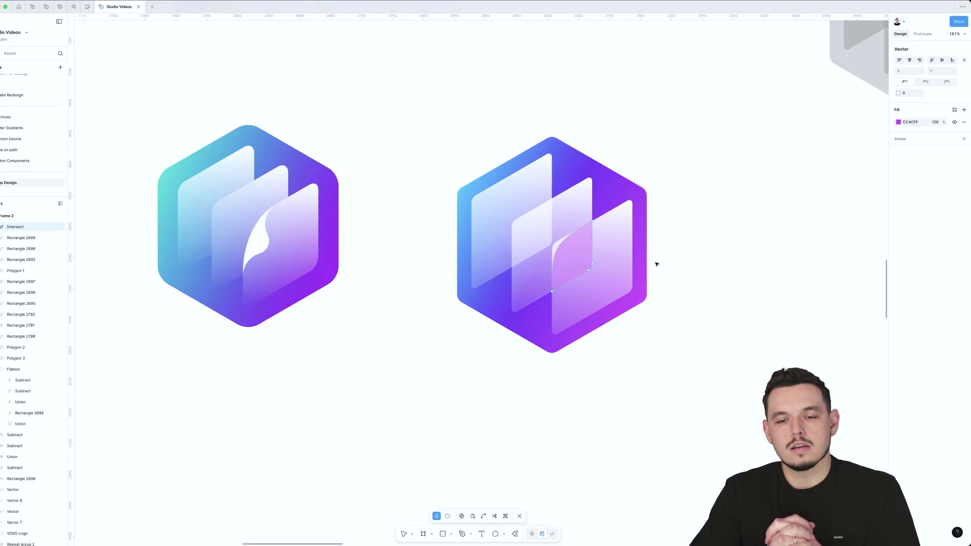
scroll(618, 257, up, 5)
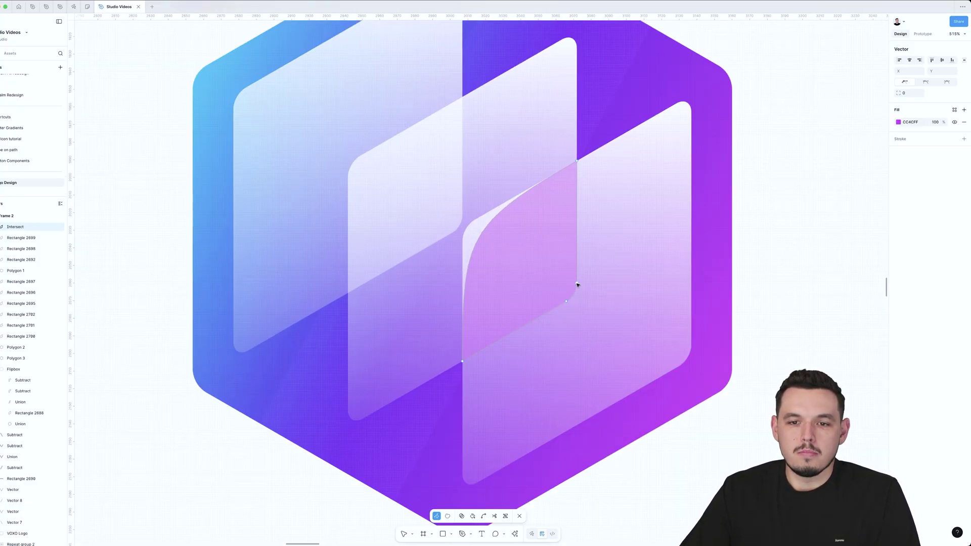
Cut the shape with a pen line from its lower-right point to a new upper-left edge point, then add a D9D9D9 fill.
click(576, 283)
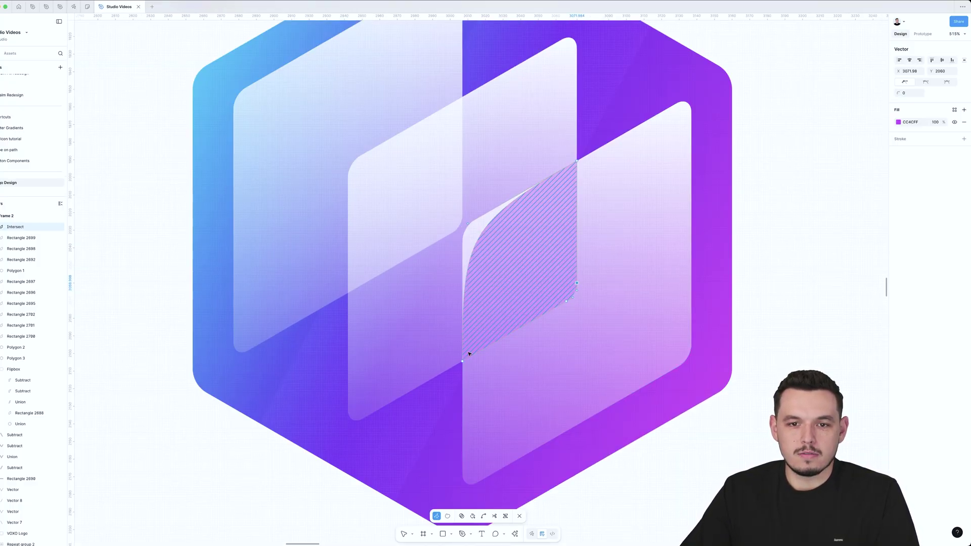
key(p)
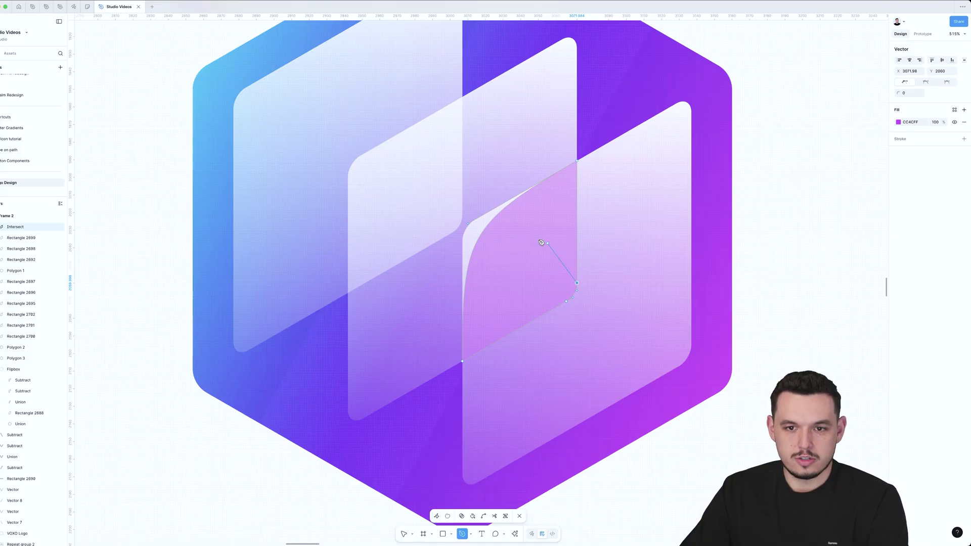
click(499, 208)
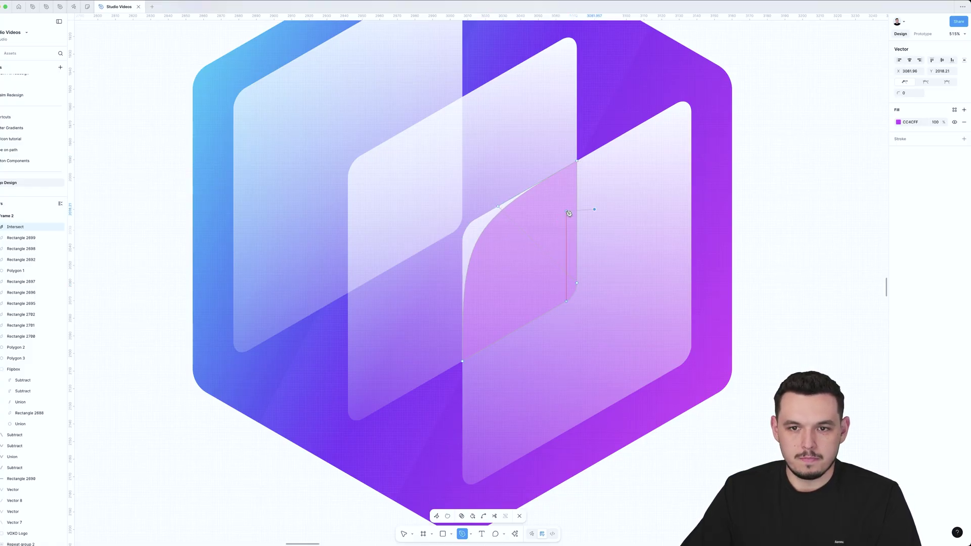
key(Escape)
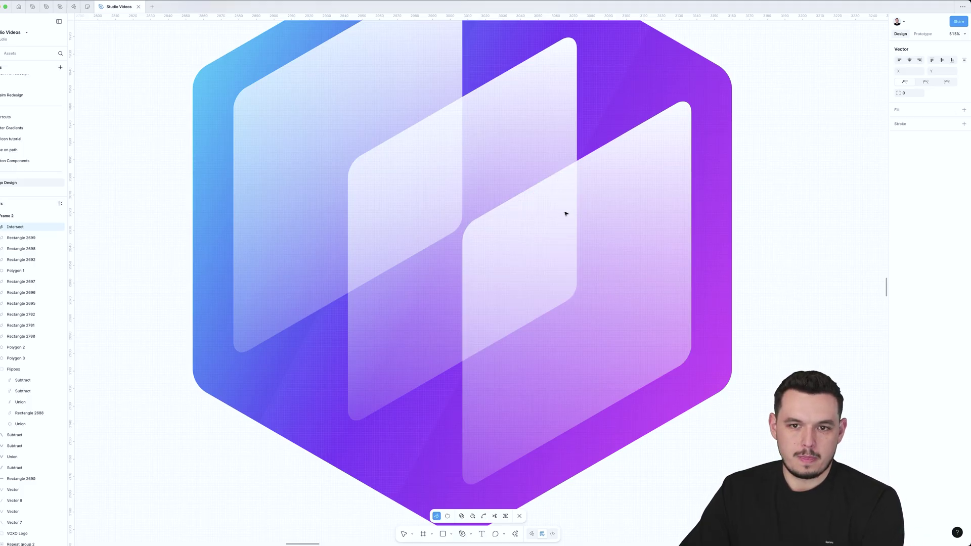
key(Escape)
click(965, 197)
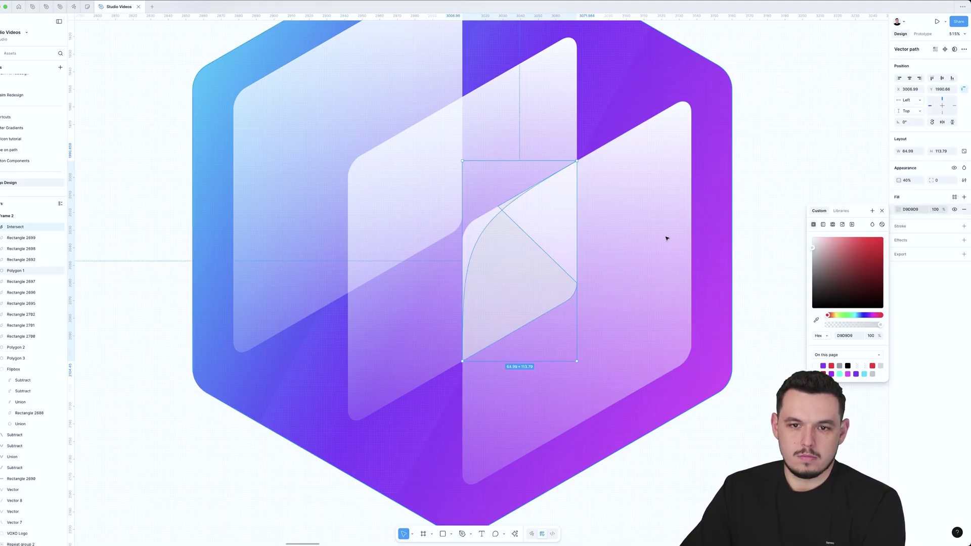
Recolor the shape to red FF0000 and round the new upper-left point with a corner radius of 34.
double_click(504, 232)
click(498, 207)
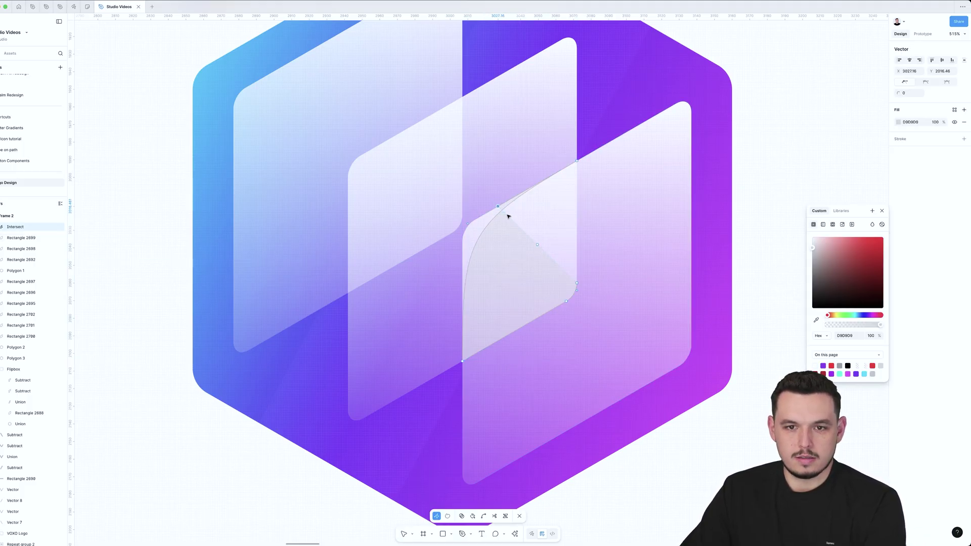
drag(879, 257, 884, 238)
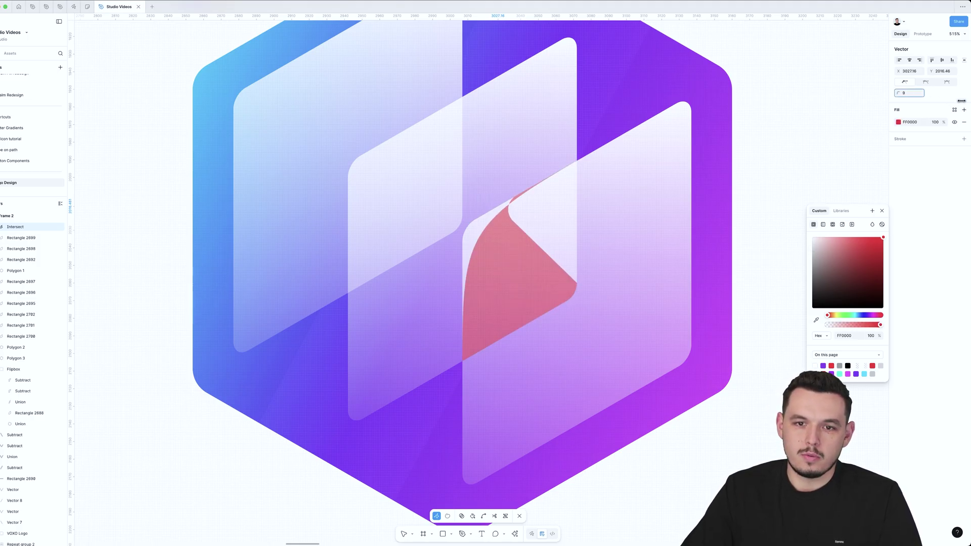
drag(12, 106, 144, 130)
click(594, 299)
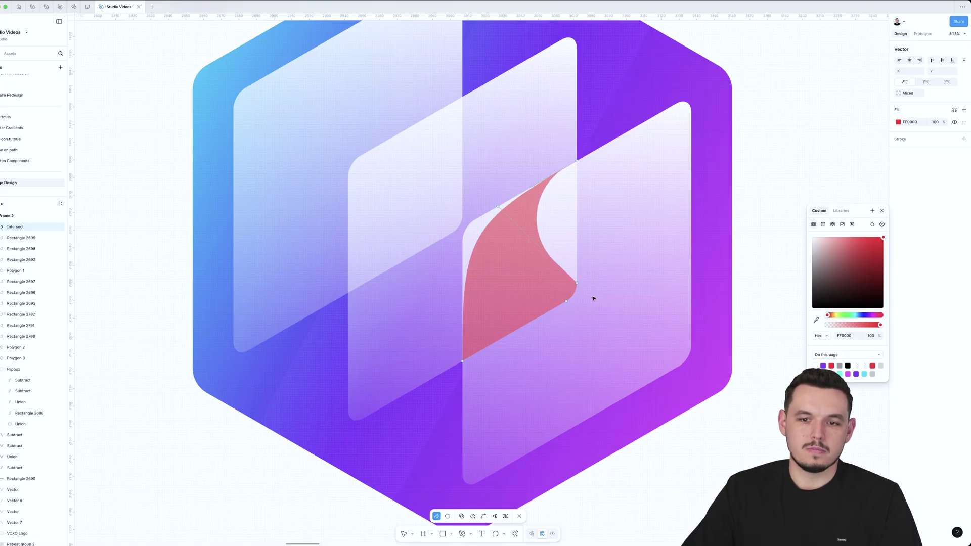
Cut the shape from its lower-right point to a new left-edge point, align that point with the panel's edge and round it.
click(515, 332)
drag(515, 333, 464, 292)
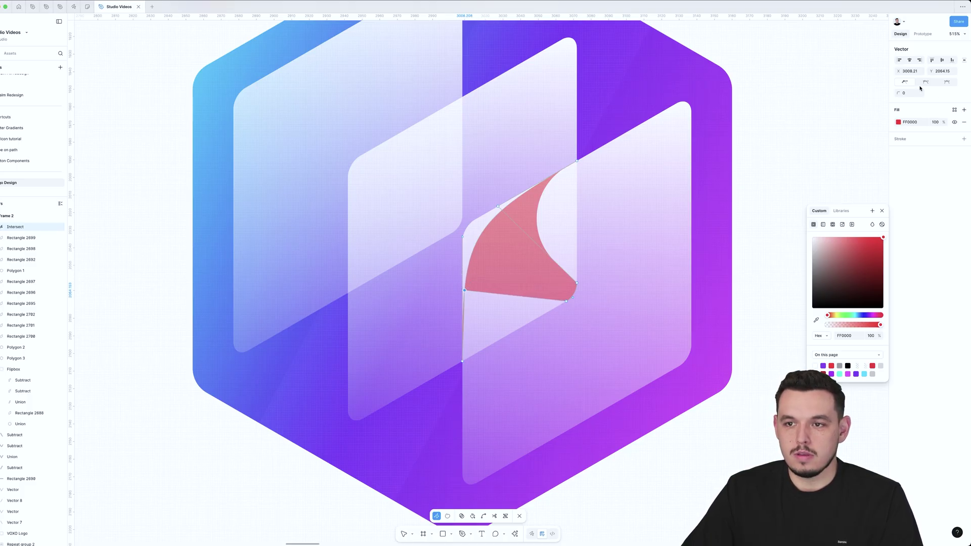
drag(464, 292, 461, 292)
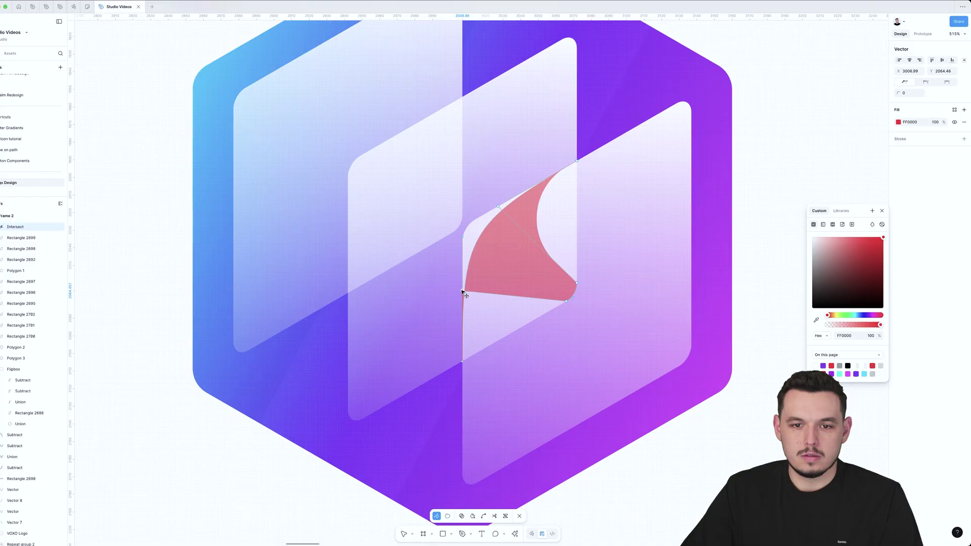
drag(897, 92, 110, 105)
click(671, 265)
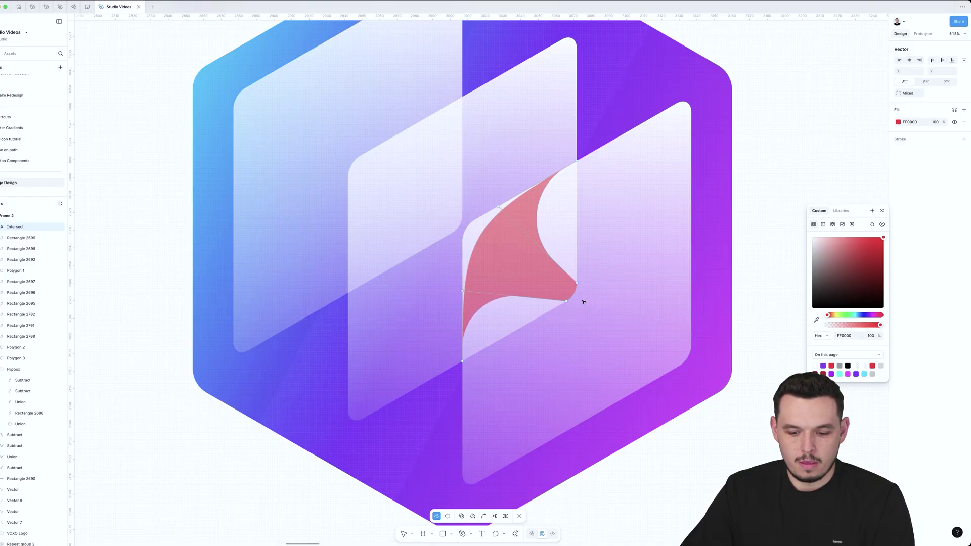
Delete the two lower-right points of the red shape so its tip becomes one smooth curve.
key(p)
alt+click(577, 283)
alt+click(566, 302)
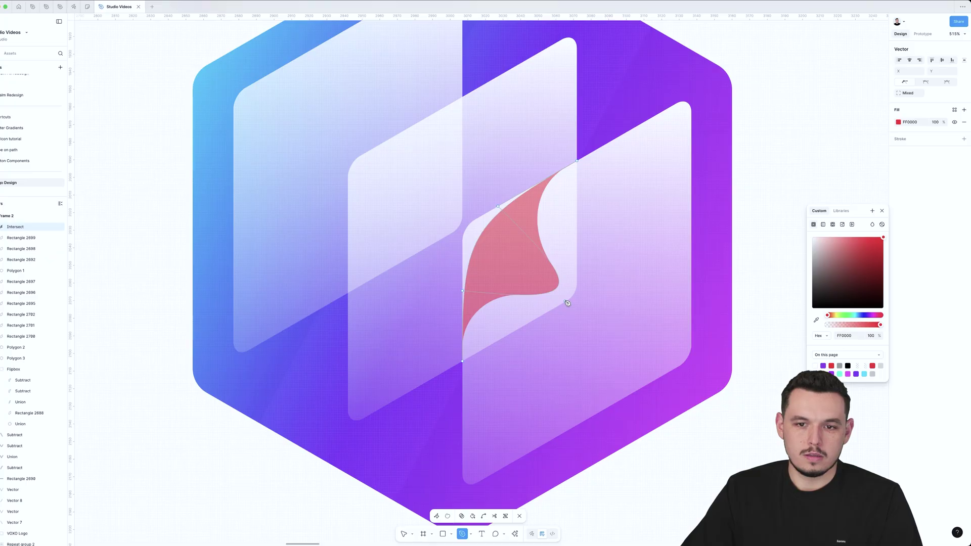
key(Escape)
Pull the upper-left point's curve handle up and inward, then readjust the corner rounding of the two left-hand points.
click(498, 207)
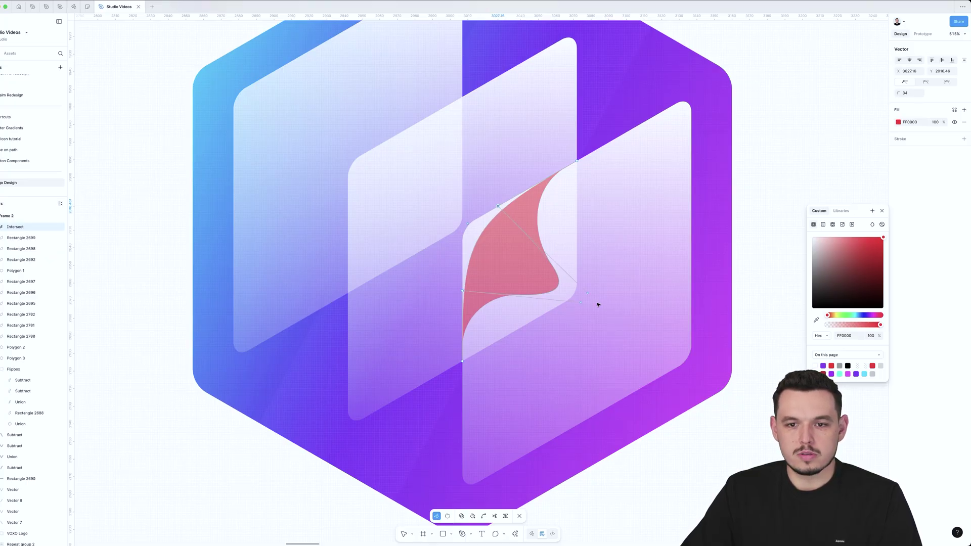
drag(587, 293, 572, 264)
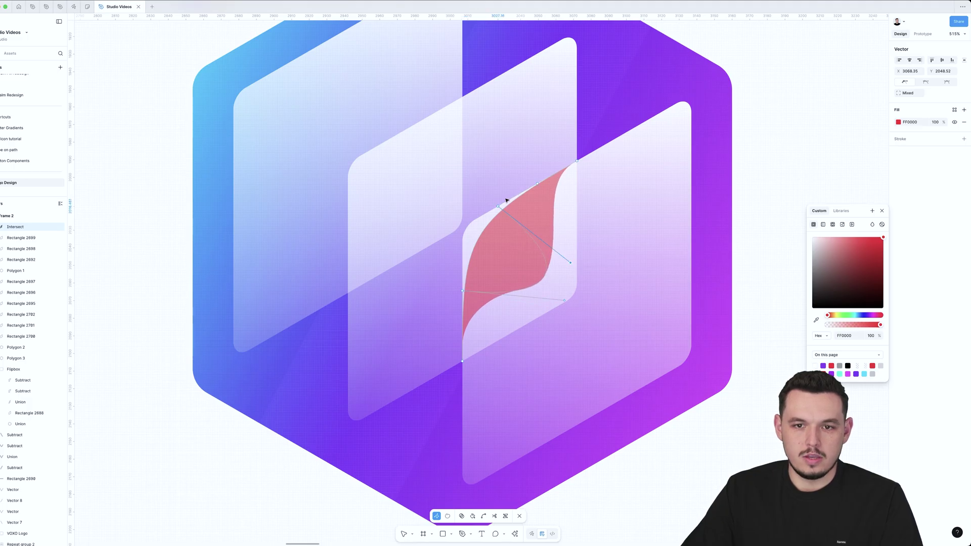
click(498, 206)
mouse_move(891, 93)
mouse_down()
mouse_move(868, 93)
mouse_move(879, 94)
mouse_up()
click(479, 335)
click(462, 292)
click(769, 164)
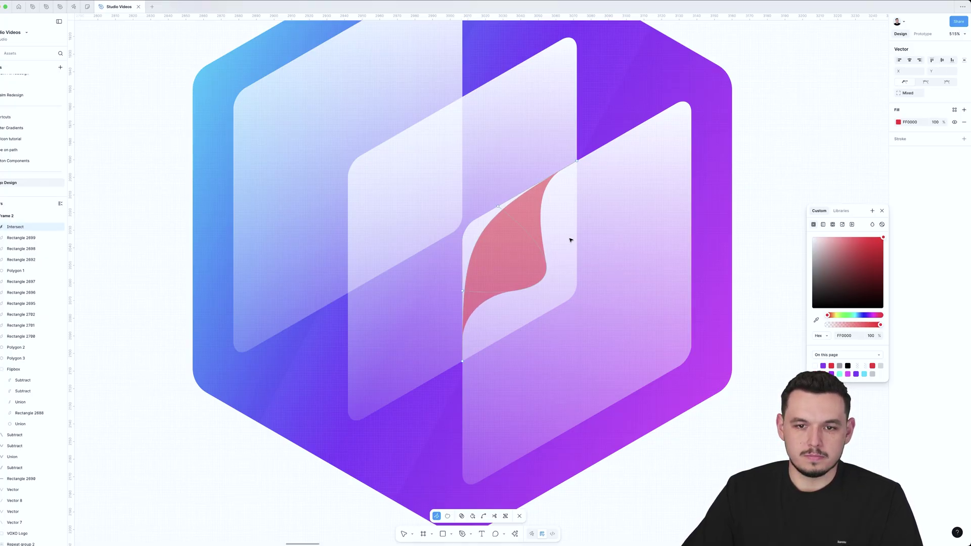
Flatten the red shape so its rounded corners become editable points, and undo the trial edits to those points.
key(Escape)
key(Escape)
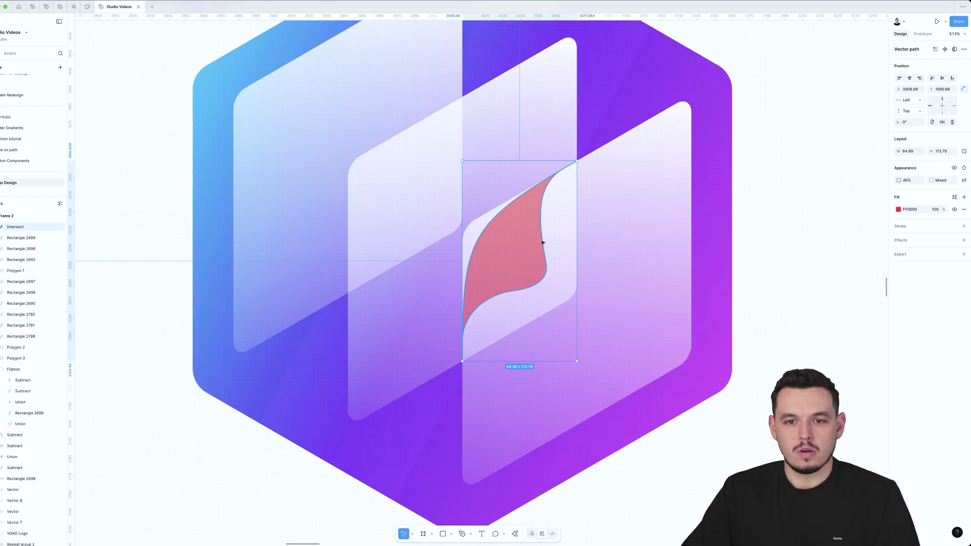
double_click(523, 216)
click(546, 264)
scroll(539, 233, up, 1)
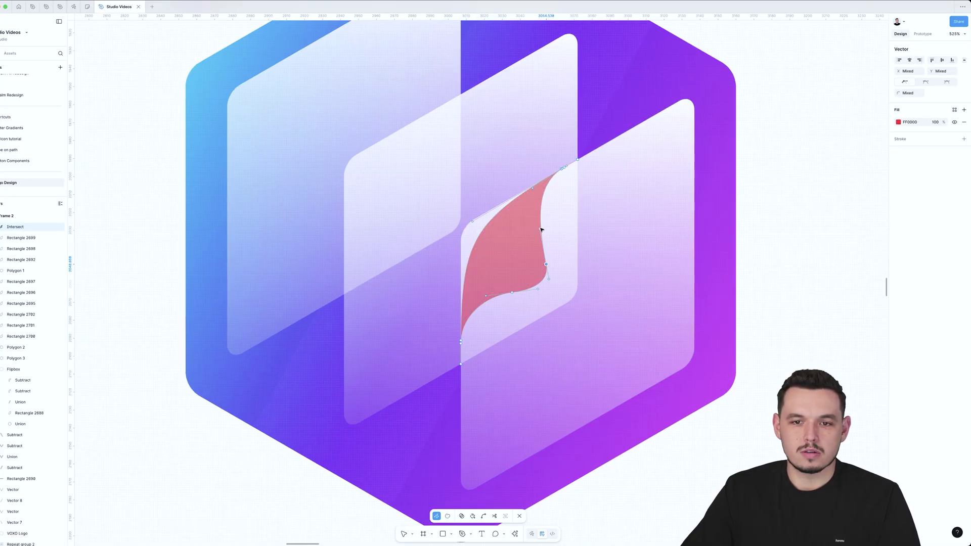
key(super+z)
key(super+z)
Raise the point just above the red shape's right tip and give it a corner radius of 29.
double_click(502, 288)
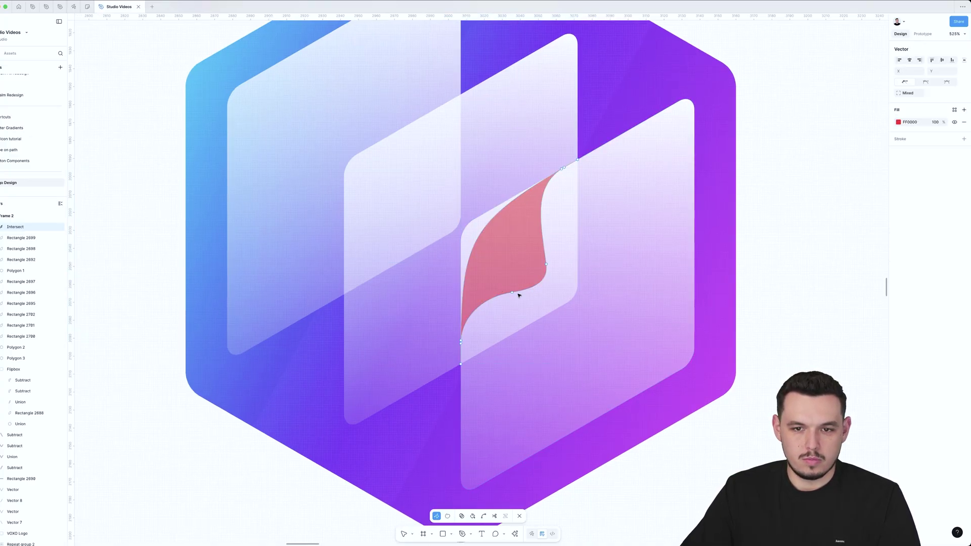
click(512, 292)
click(546, 258)
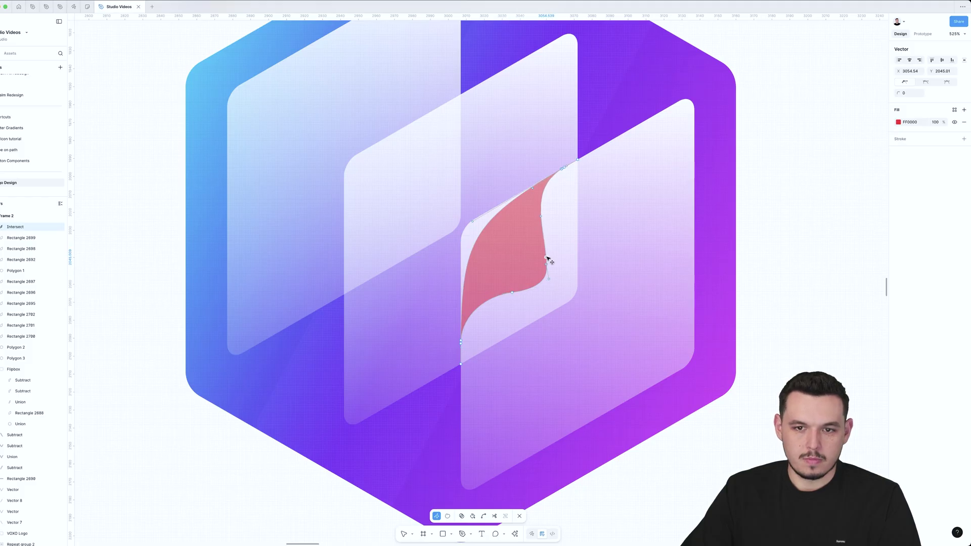
drag(547, 263, 548, 255)
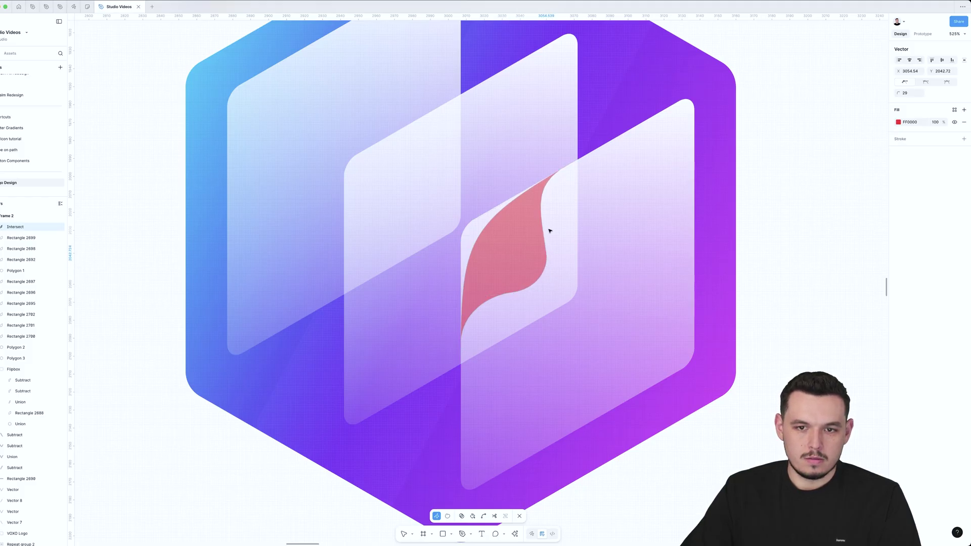
key(Escape)
key(Escape)
Draw a closed black-filled pen shape covering the right panel's upper-left corner, with its inner edge running through the red shape.
click(471, 235)
scroll(474, 233, down, 2)
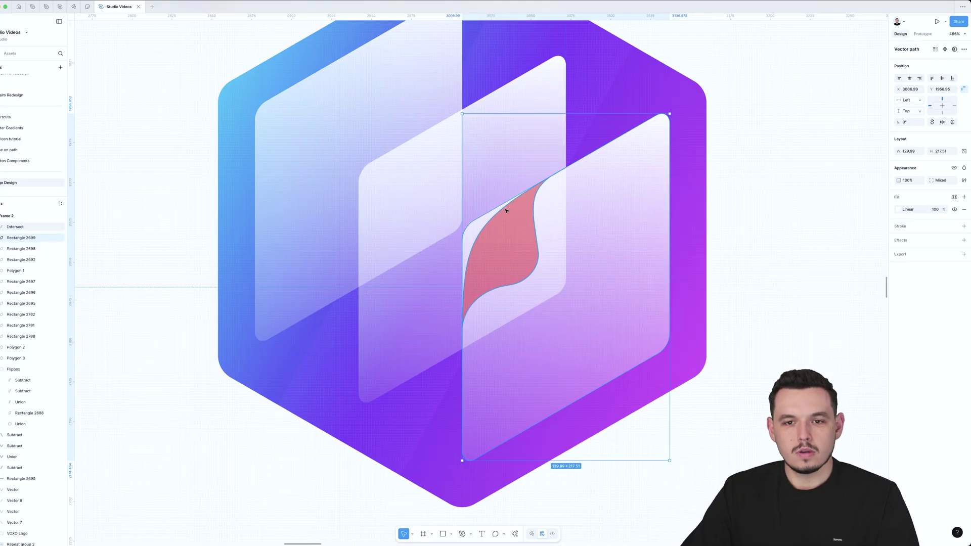
scroll(506, 210, up, 3)
key(p)
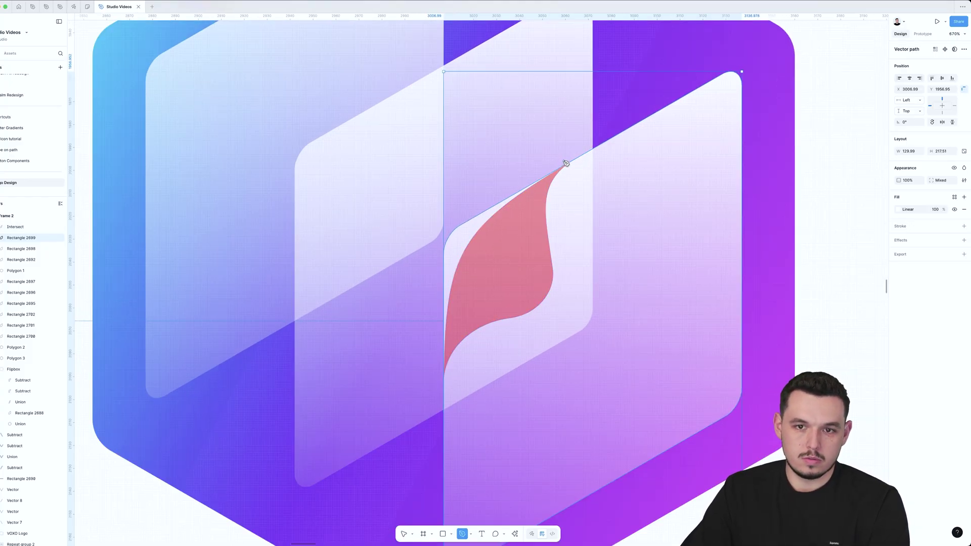
click(564, 161)
click(540, 194)
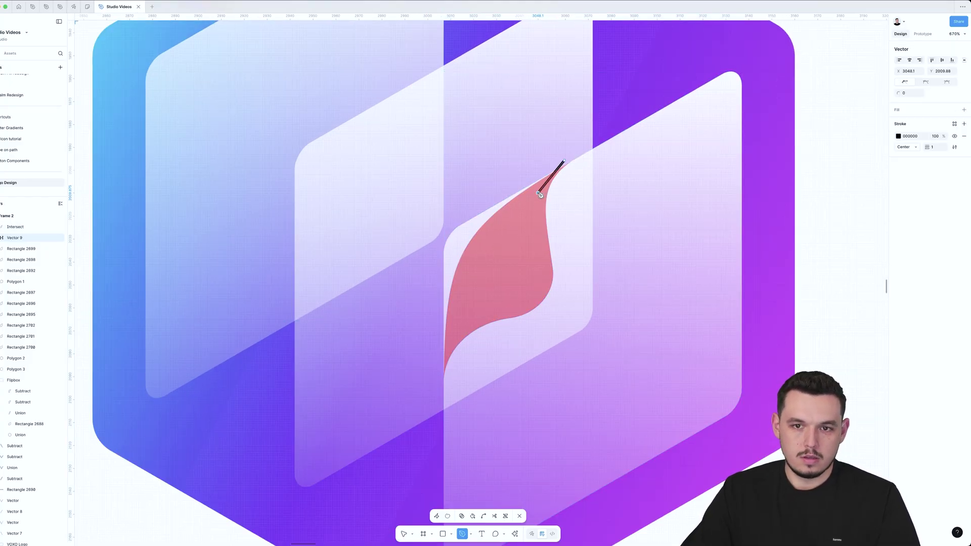
click(451, 346)
click(436, 409)
click(436, 206)
click(513, 153)
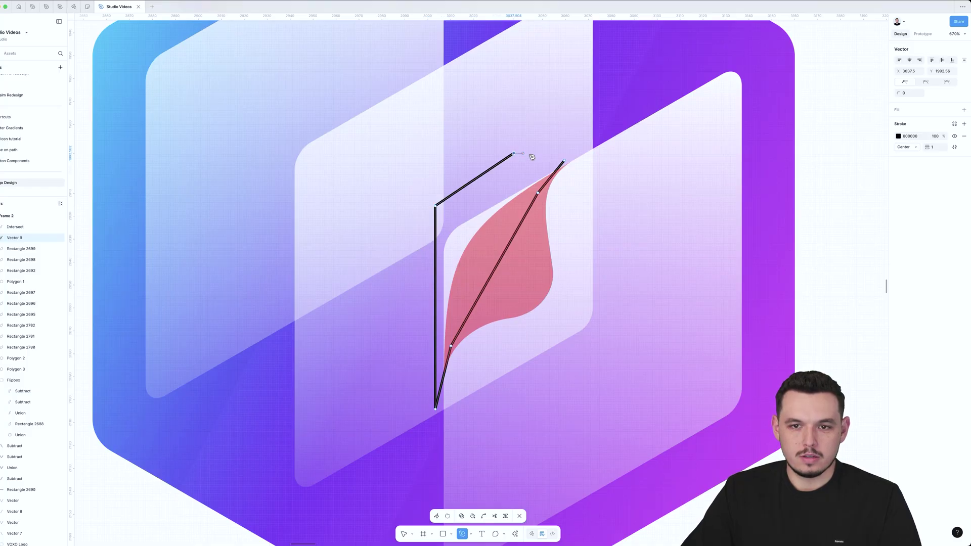
click(565, 162)
key(shift+x)
key(Escape)
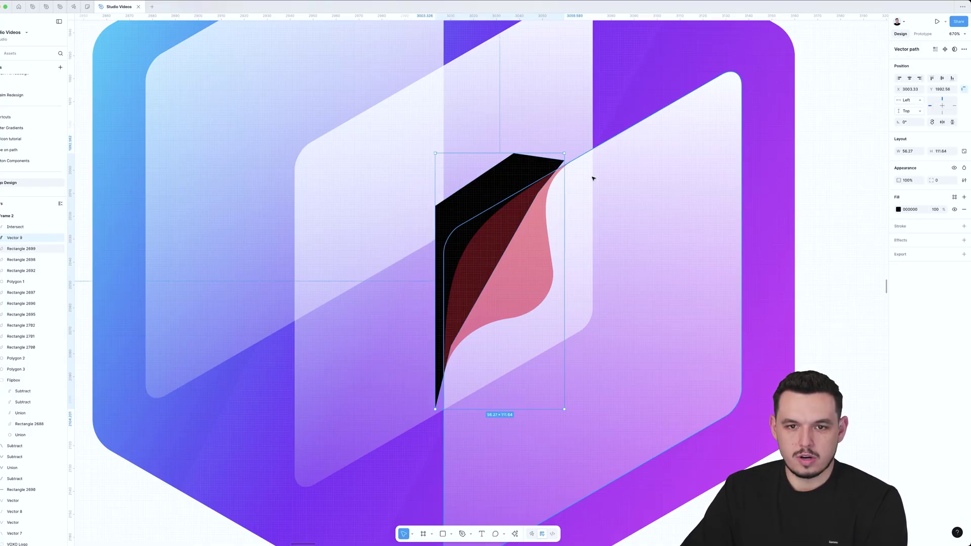
Bring the black shape forward and subtract it from the right panel to cut away the panel's upper-left corner.
key(super+bracketright)
shift+click(625, 180)
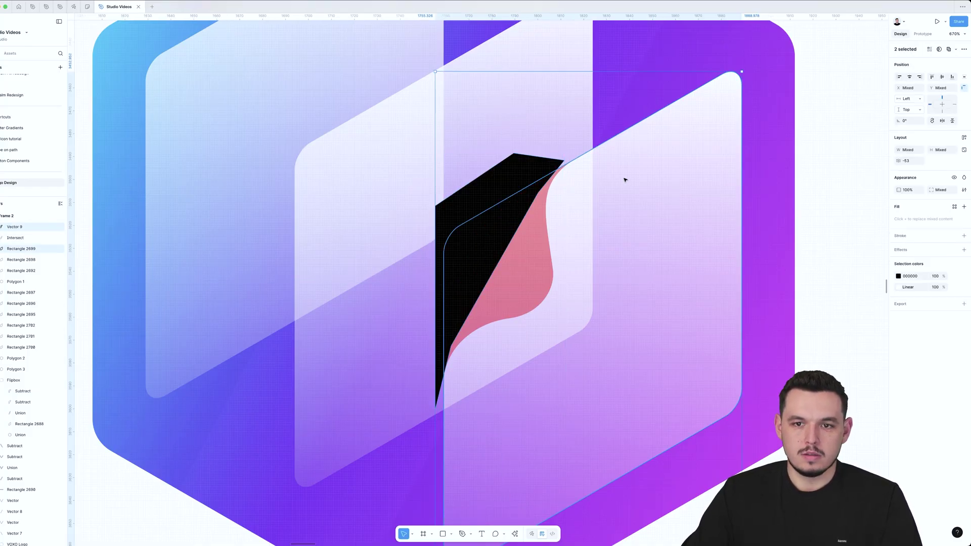
click(956, 49)
click(926, 68)
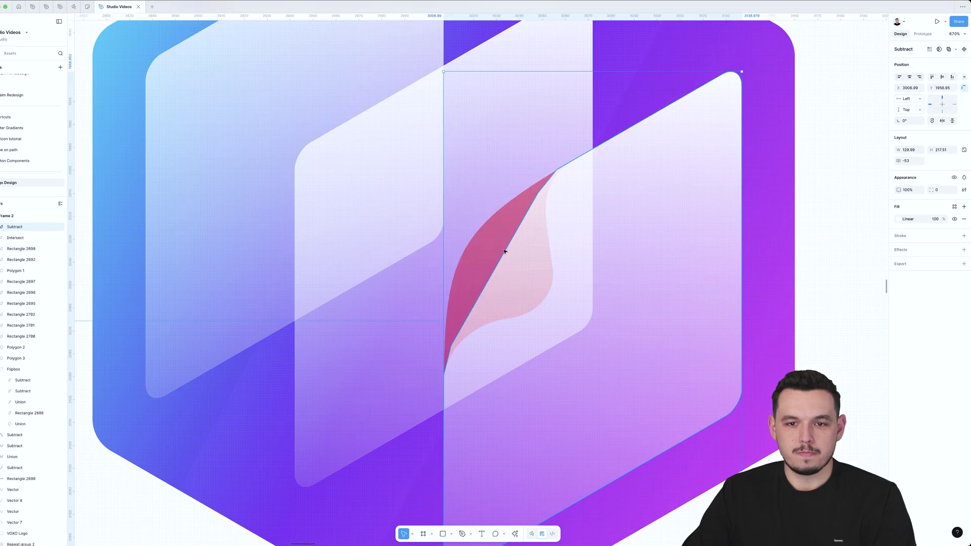
Set the red page-peel shape to 100% opacity and fill it with white FFFFFF sampled from the canvas.
scroll(570, 225, down, 3)
click(540, 231)
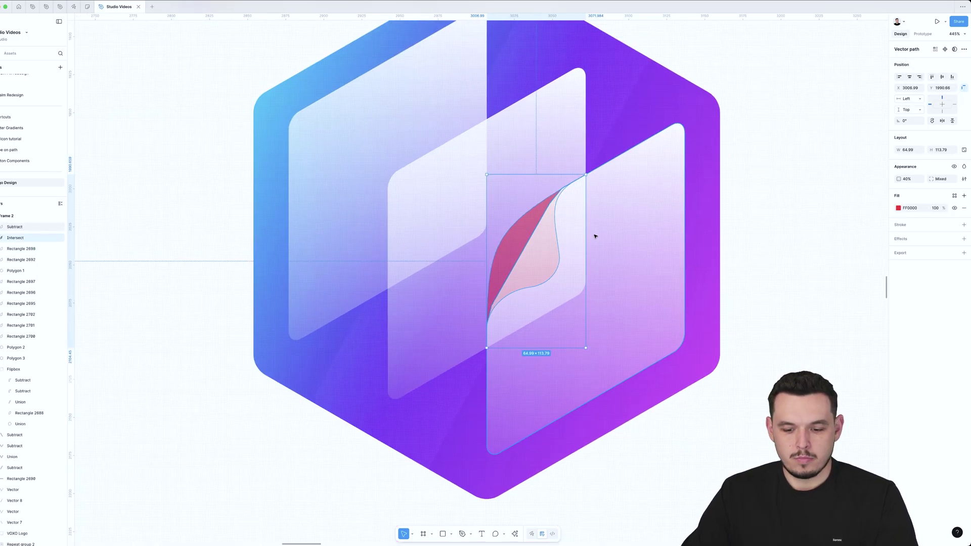
key(0)
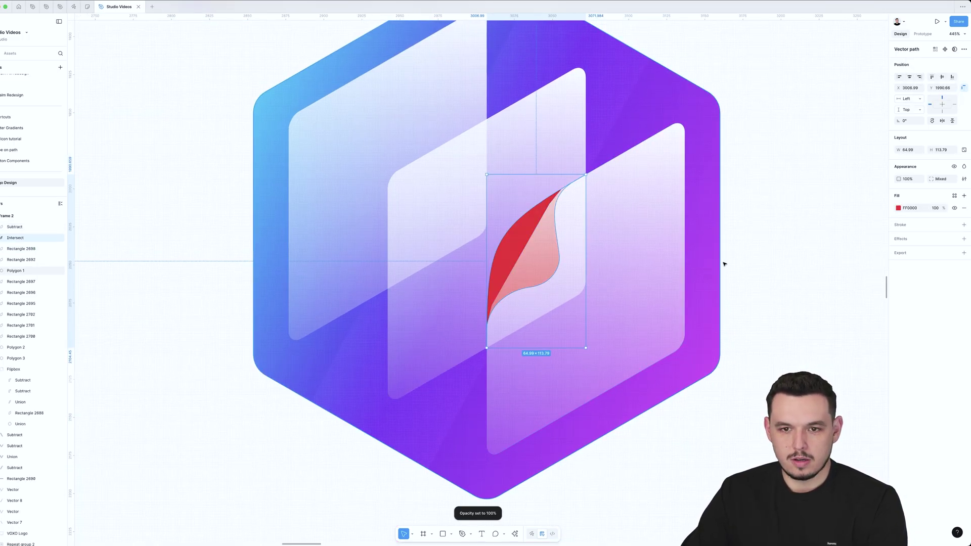
key(i)
click(790, 227)
Apply a linear gradient to the page-peel shape and run it diagonally from its upper-left edge toward its lower-right curve.
click(898, 208)
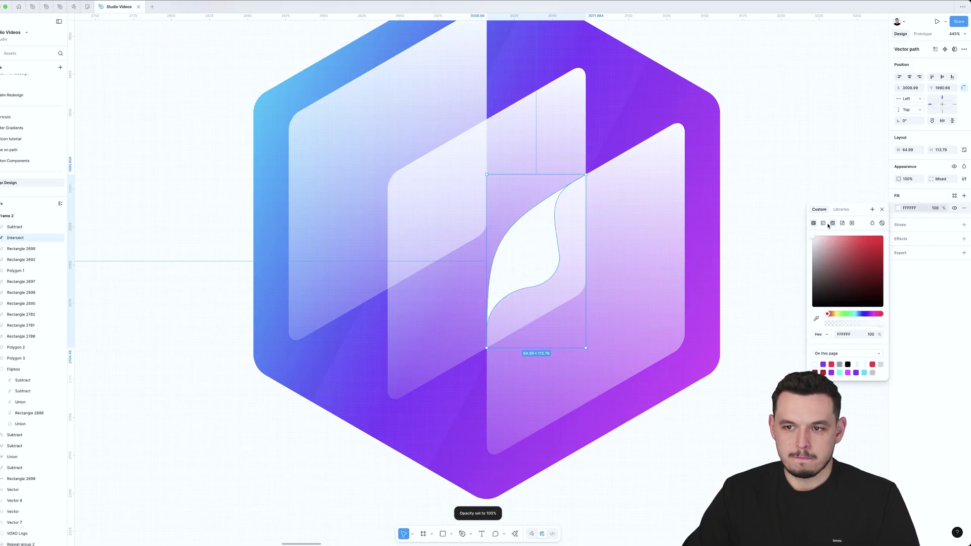
click(823, 223)
drag(536, 175, 502, 244)
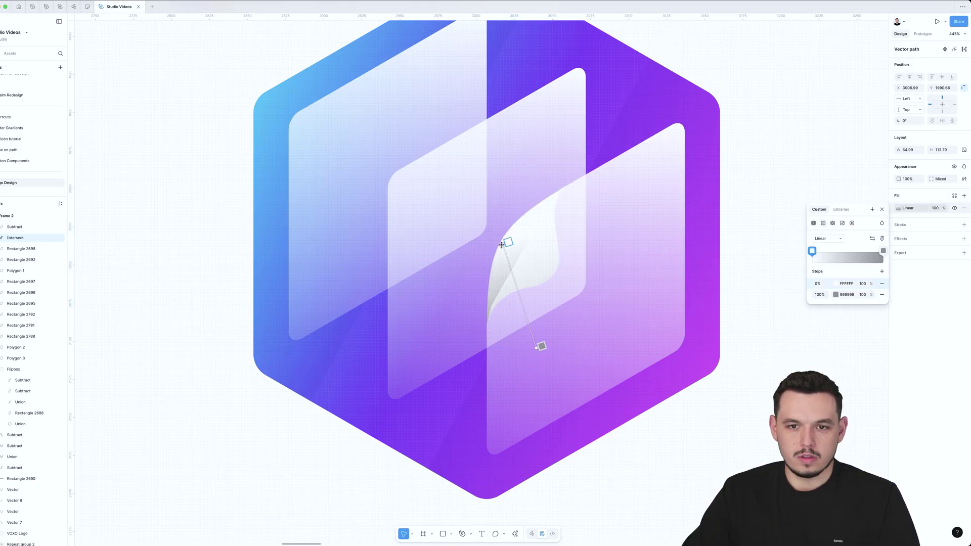
drag(532, 335, 555, 295)
drag(465, 289, 514, 238)
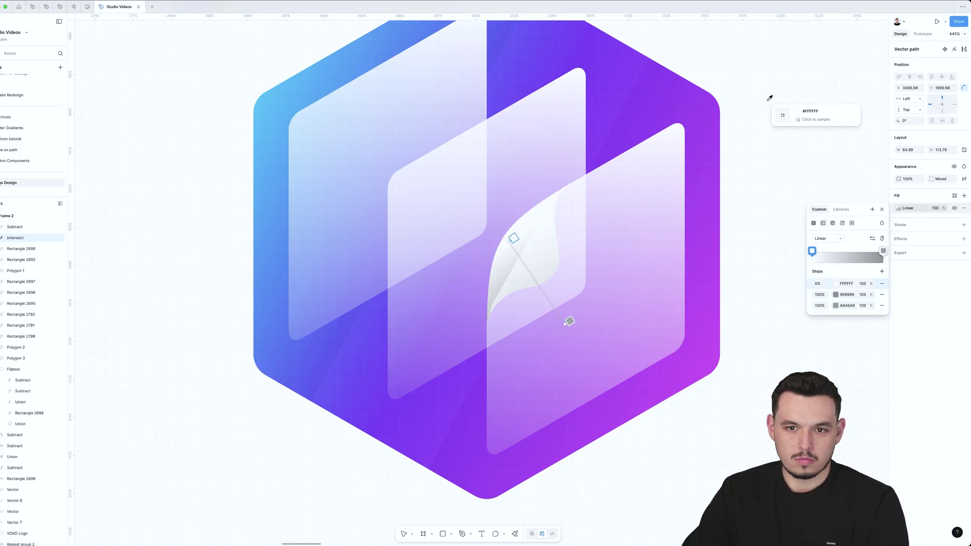
drag(564, 324, 569, 285)
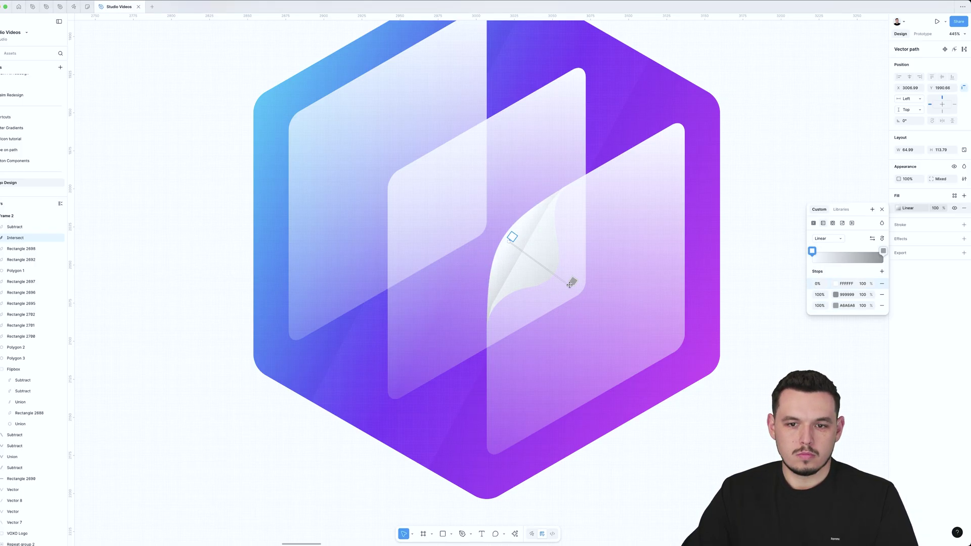
Remove the extra A6A6A6 stop from the page-peel gradient and set the end stop to FFFFFF.
click(574, 280)
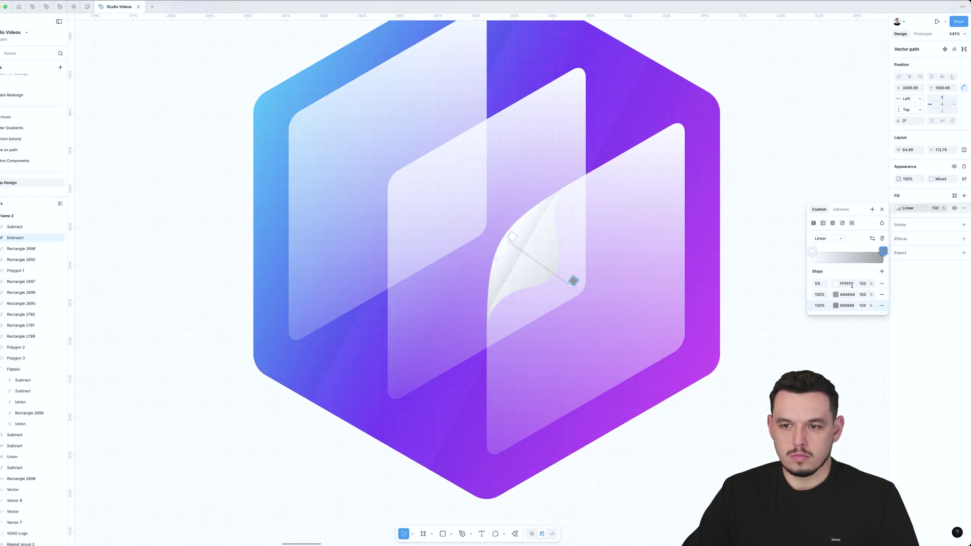
click(882, 294)
click(847, 283)
key(super+c)
click(847, 294)
key(super+v)
key(Return)
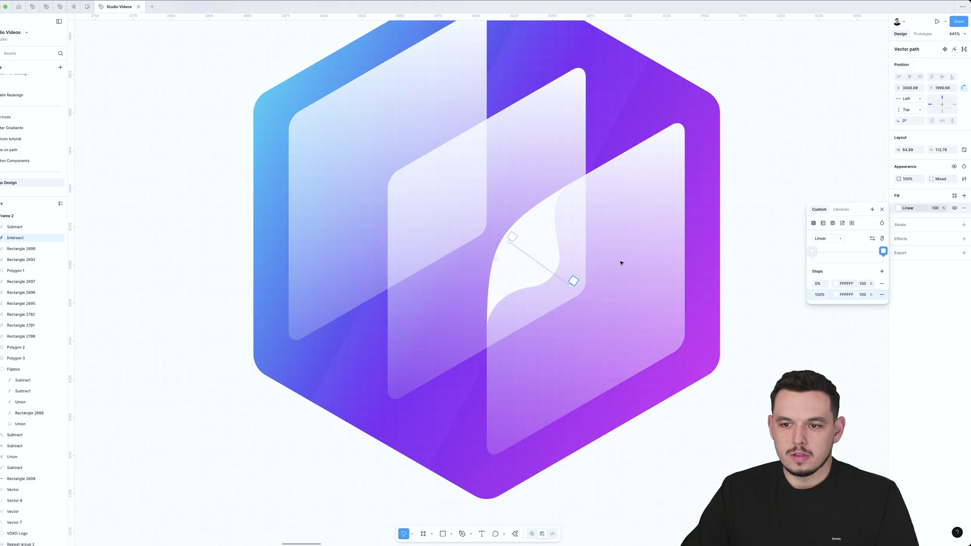
Set the page-peel gradient's start stop to light purple D6C0FF sampled from the canvas.
click(812, 252)
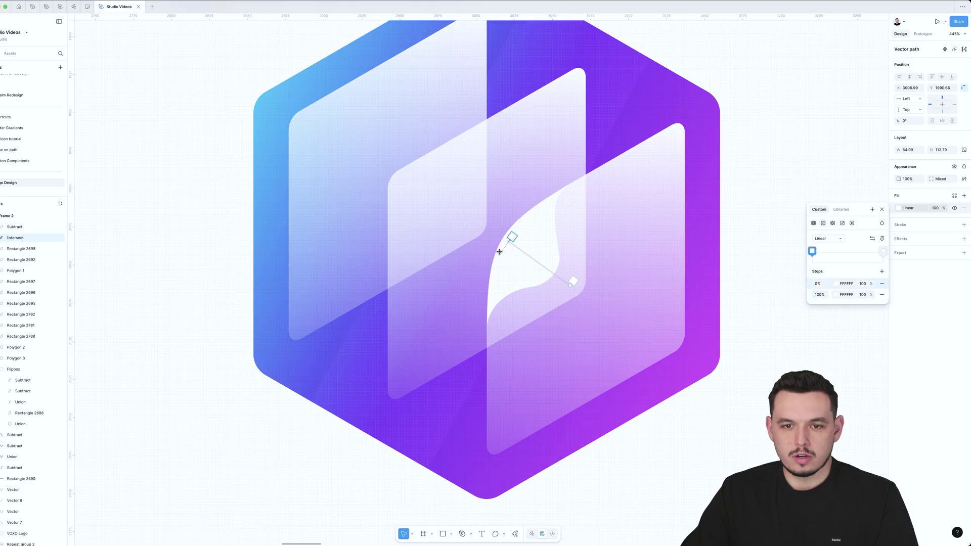
click(837, 284)
drag(734, 305, 723, 306)
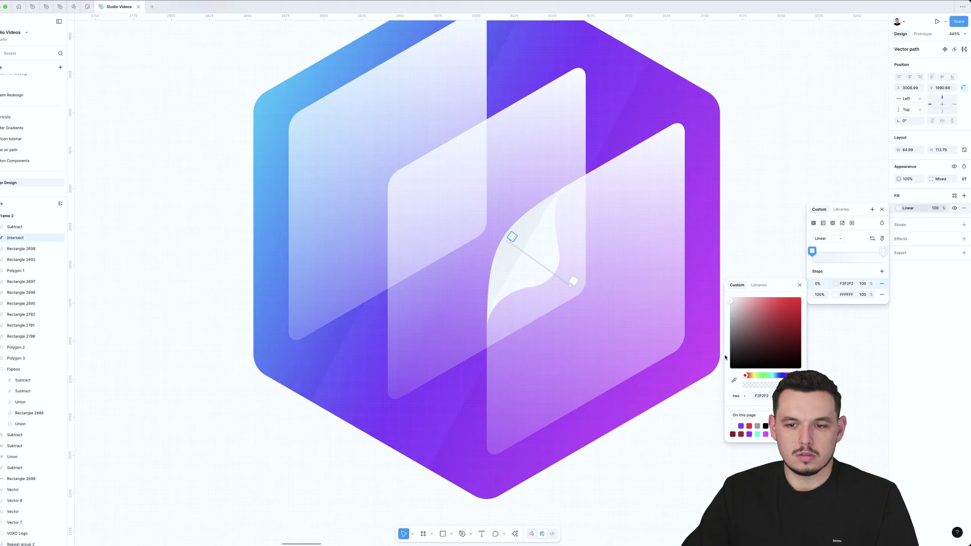
click(736, 382)
click(525, 206)
click(575, 224)
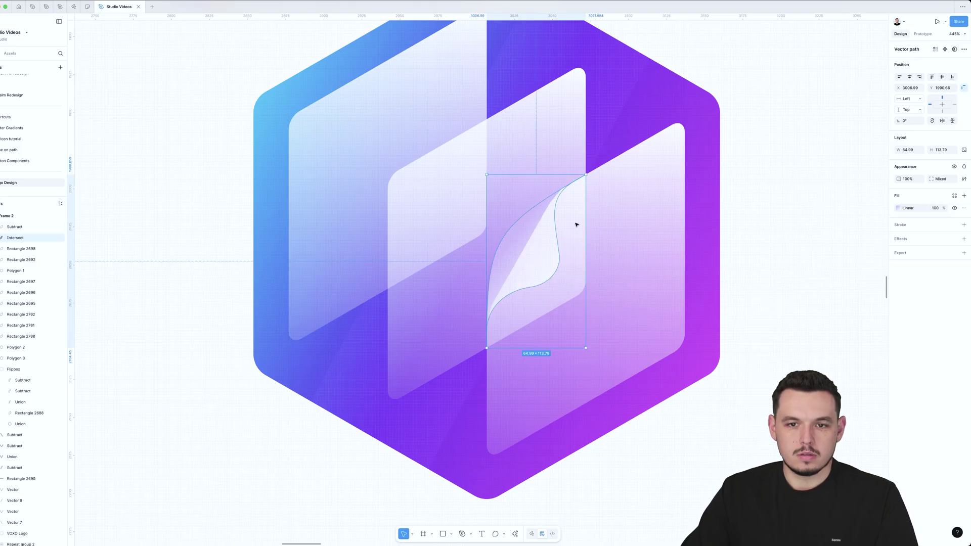
Bring the page-peel shape to the front and shift both ends of its gradient up and to the left.
key(alt+super+bracketright)
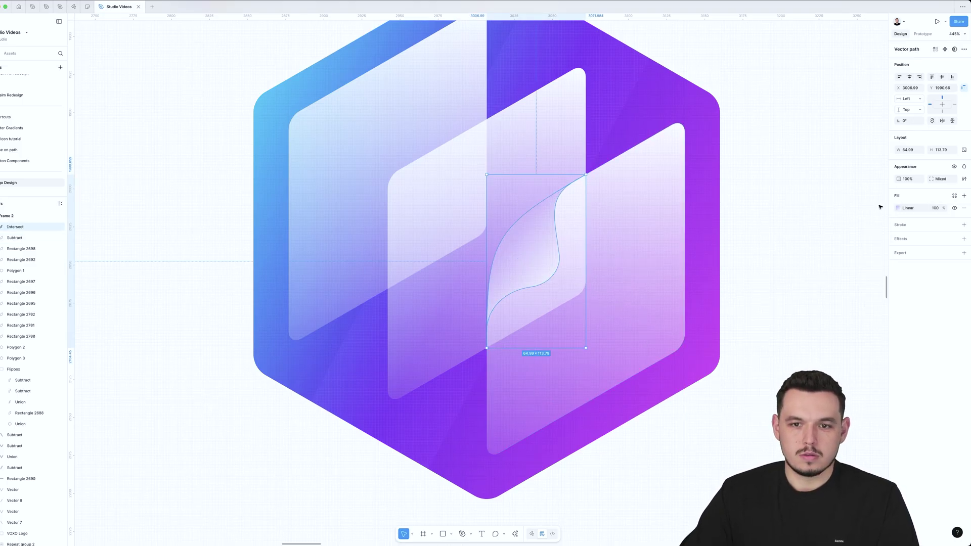
click(899, 209)
drag(512, 239, 495, 224)
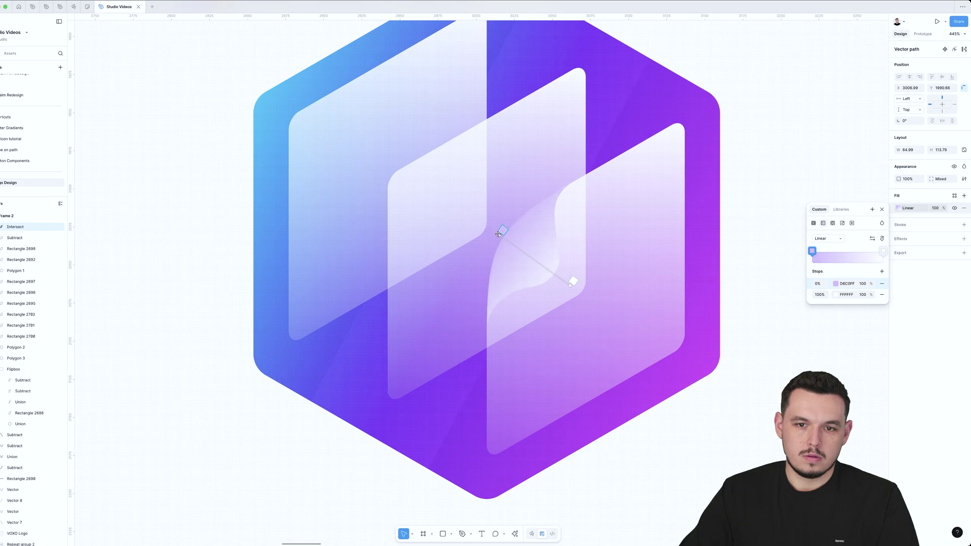
drag(573, 281, 550, 260)
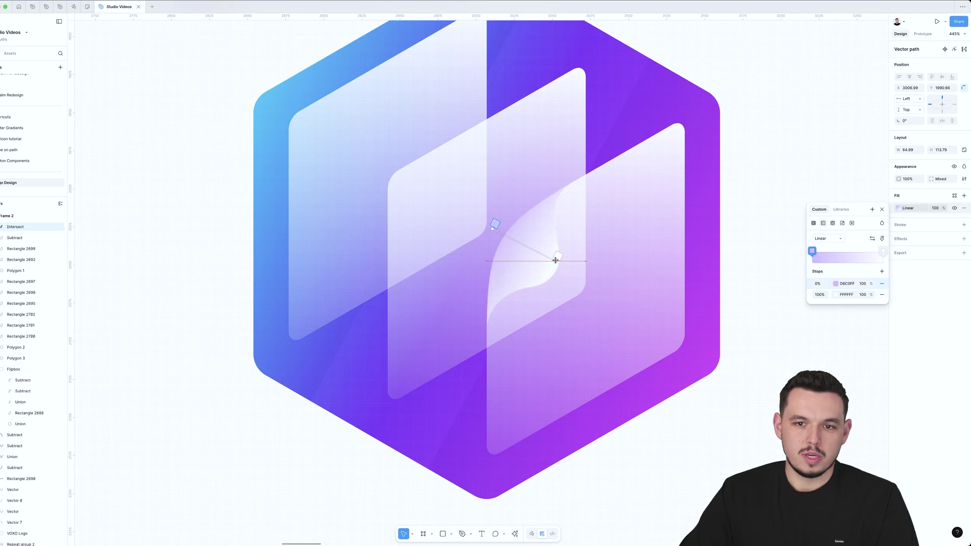
Move the page-peel shape's upper tip point down along the right panel's slanted edge.
scroll(565, 185, up, 10)
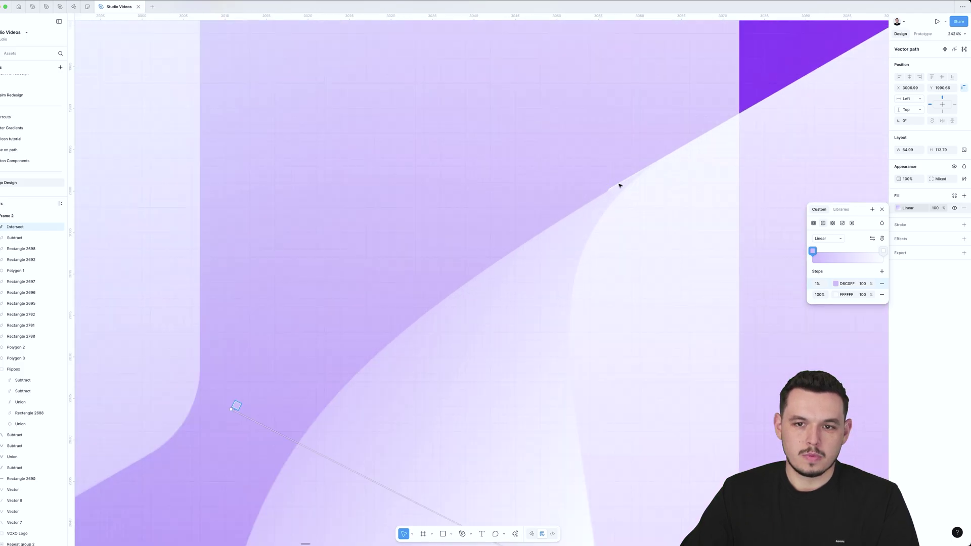
double_click(623, 186)
scroll(647, 166, up, 6)
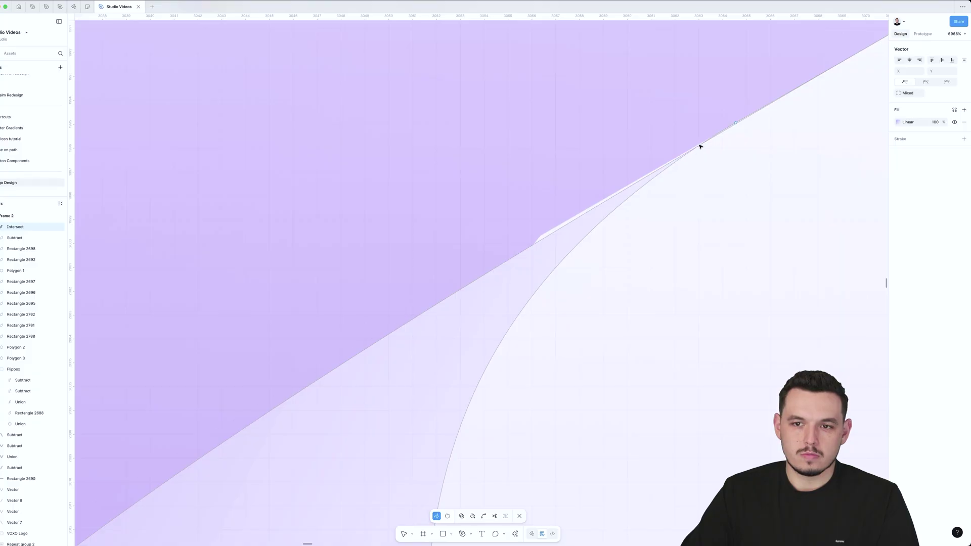
drag(700, 146, 651, 175)
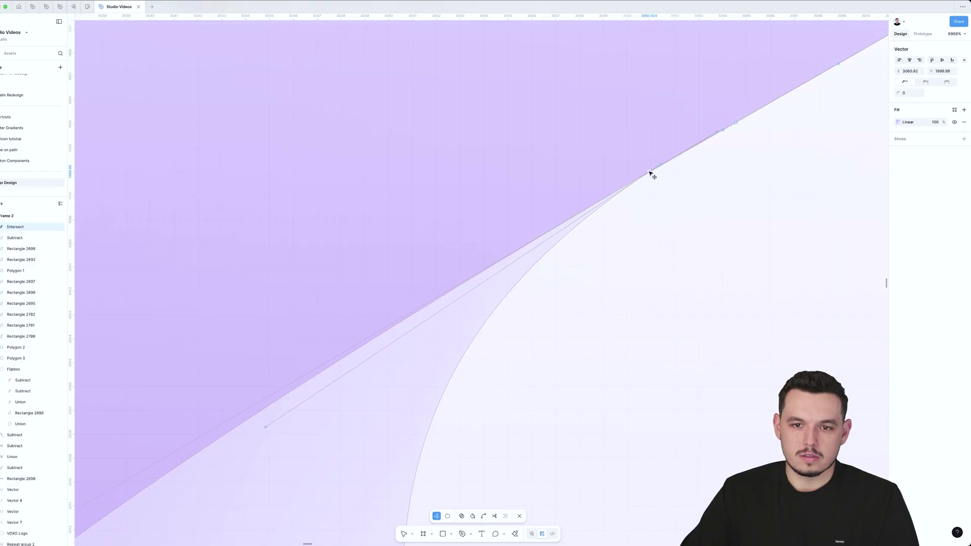
Try to move the point at the page-peel shape's lower tip up along the panel's vertical edge.
scroll(658, 177, down, 10)
scroll(597, 245, up, 10)
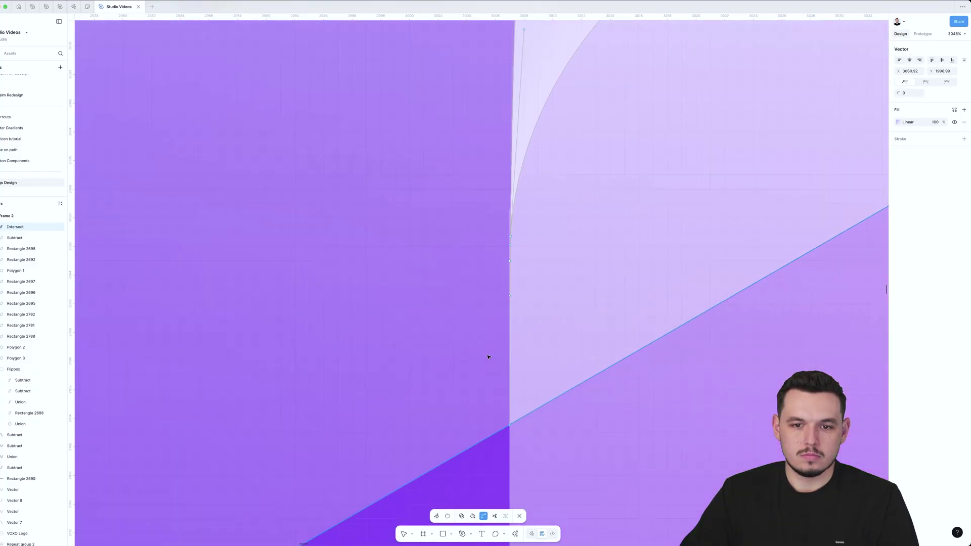
drag(519, 452, 519, 375)
scroll(509, 147, up, 5)
click(509, 145)
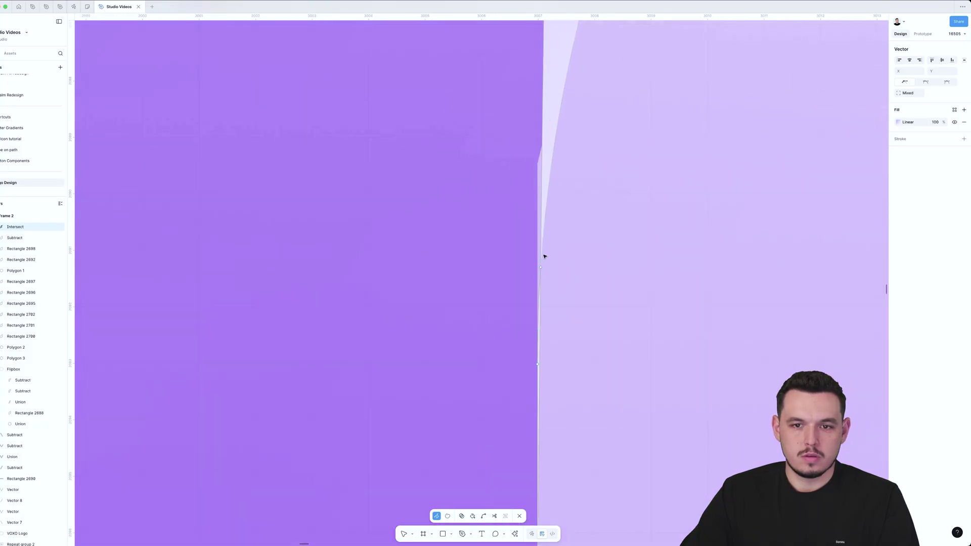
drag(541, 268, 538, 196)
click(526, 212)
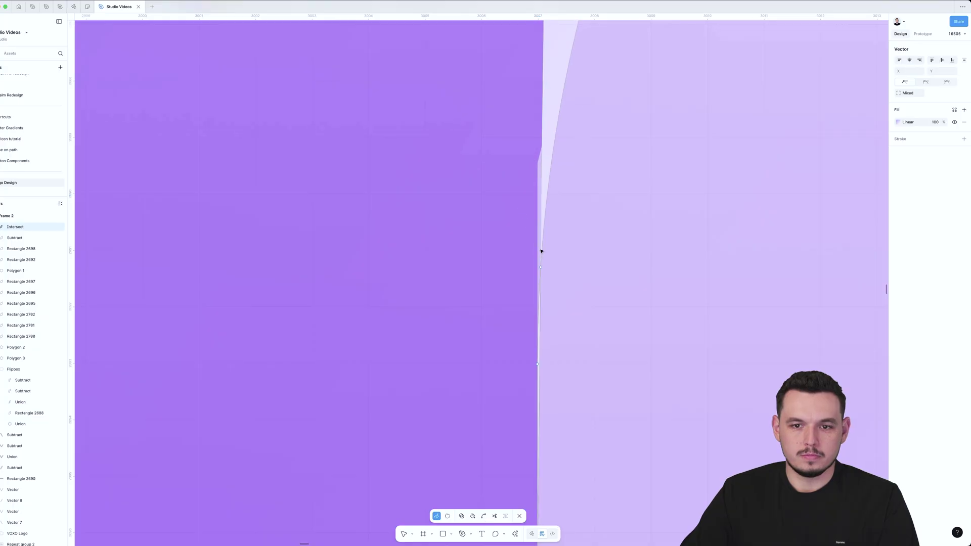
Delete the surplus points below the page-peel shape's lower tip so the outline ends in a single point.
scroll(543, 278, down, 4)
key(p)
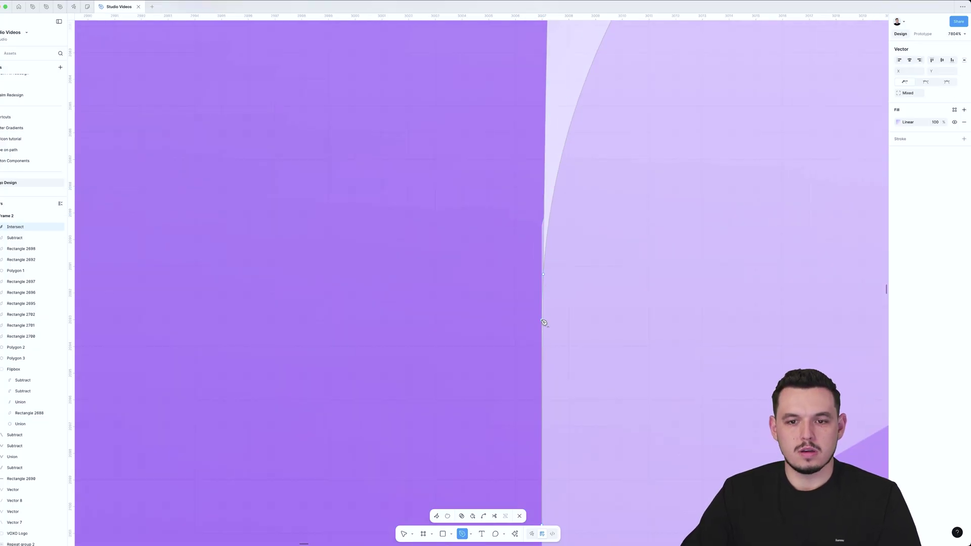
alt+click(542, 321)
key(v)
drag(500, 228, 590, 314)
scroll(590, 314, down, 3)
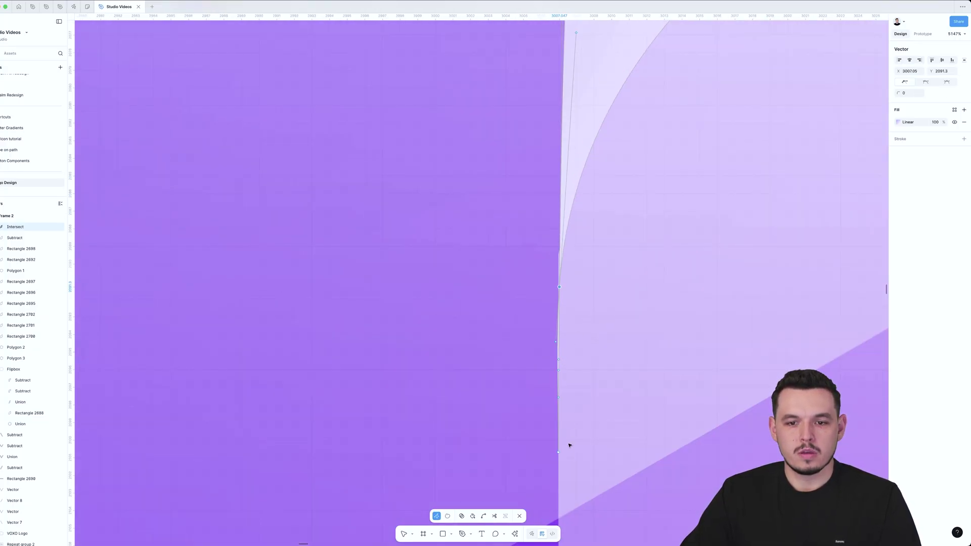
mouse_move(559, 454)
mouse_down()
mouse_move(548, 459)
mouse_move(566, 469)
mouse_up()
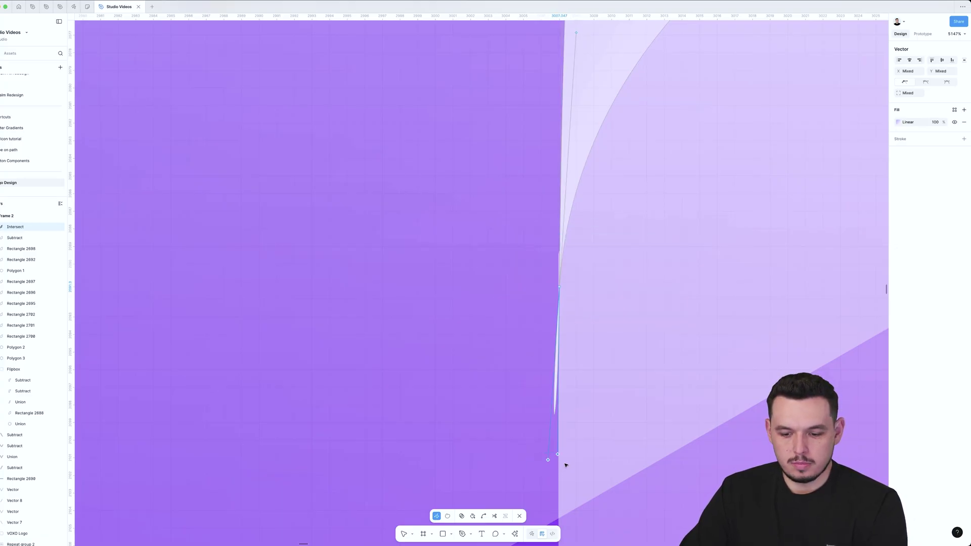
key(Delete)
Pull the lower tip's curve handle slightly toward the panel edge and nudge the tip point up onto that edge.
click(558, 289)
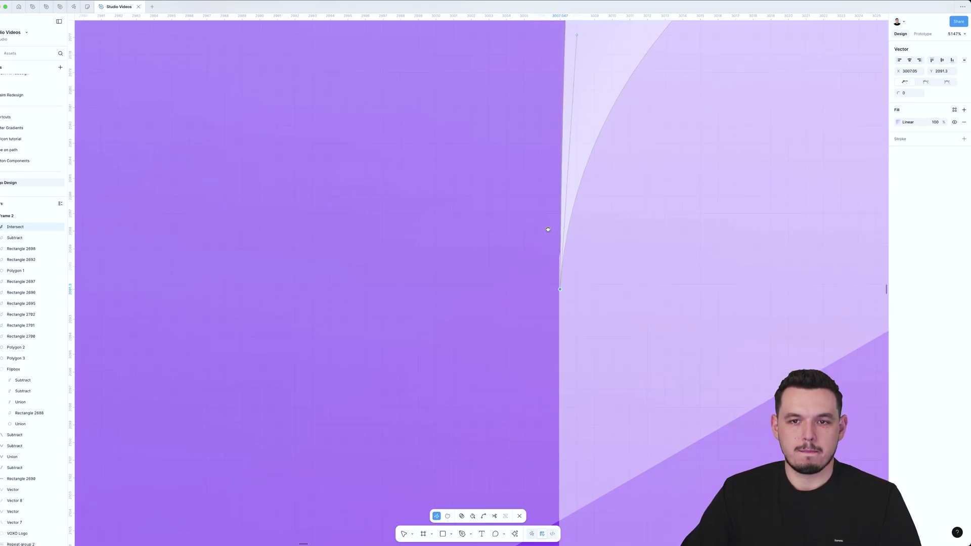
scroll(585, 158, up, 5)
drag(585, 154, 577, 166)
click(567, 407)
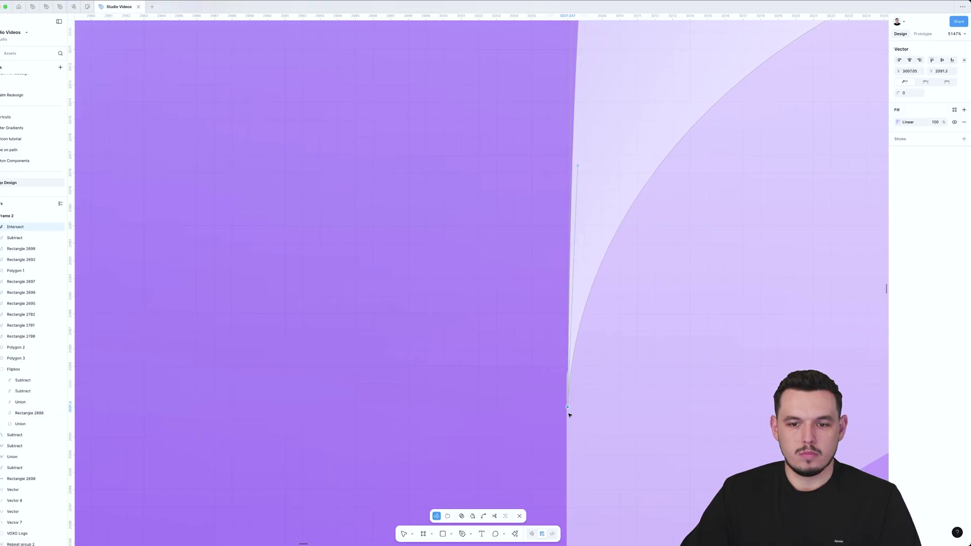
drag(568, 408, 568, 397)
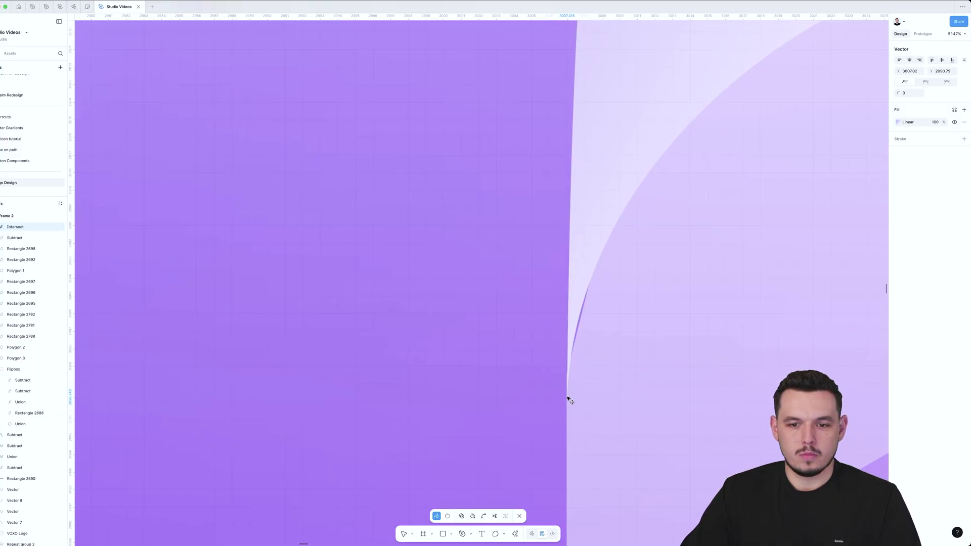
Adjust the curve handles at the lower and upper ends of the right panel's cut-out so its edge stays behind the page-peel.
double_click(594, 393)
drag(580, 322, 577, 319)
scroll(576, 324, down, 5)
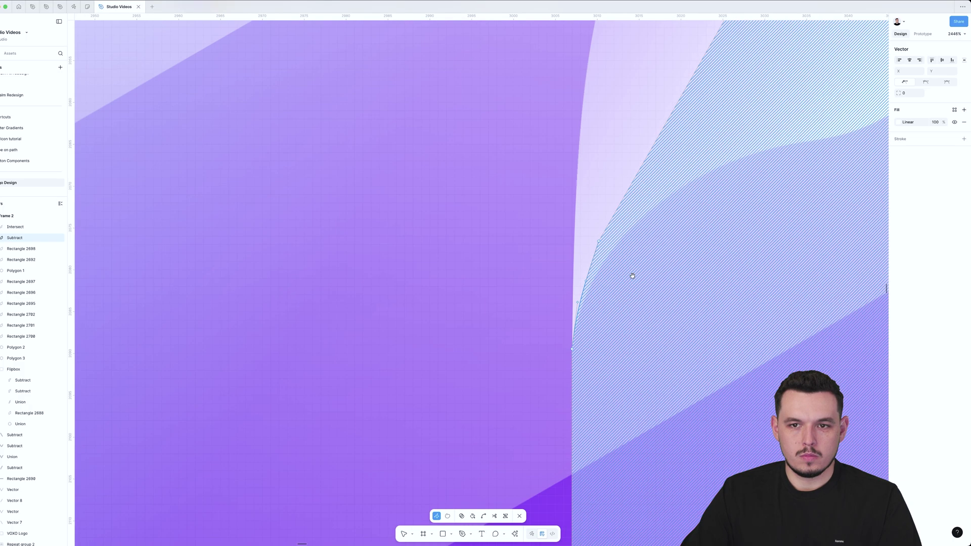
drag(632, 276, 414, 466)
drag(617, 162, 531, 511)
drag(654, 182, 650, 183)
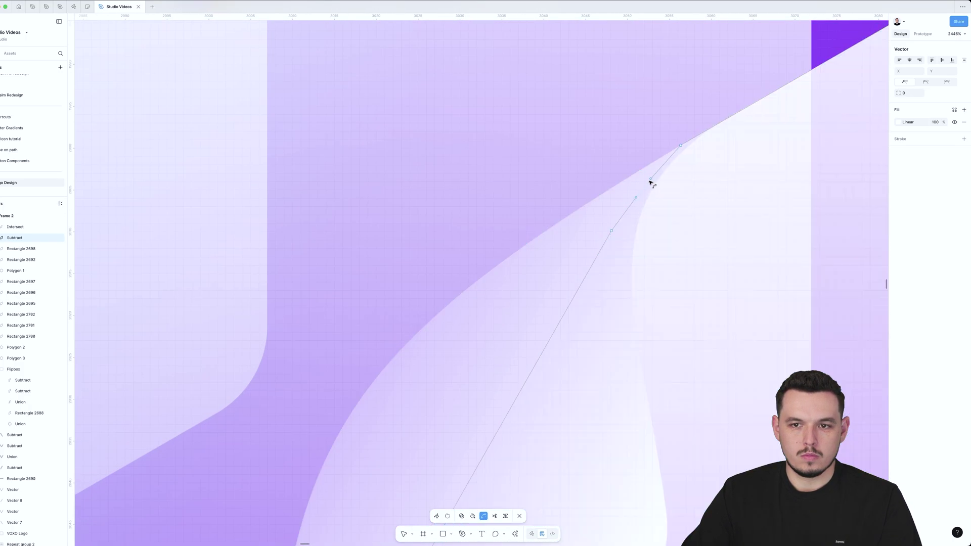
scroll(652, 182, down, 15)
key(Escape)
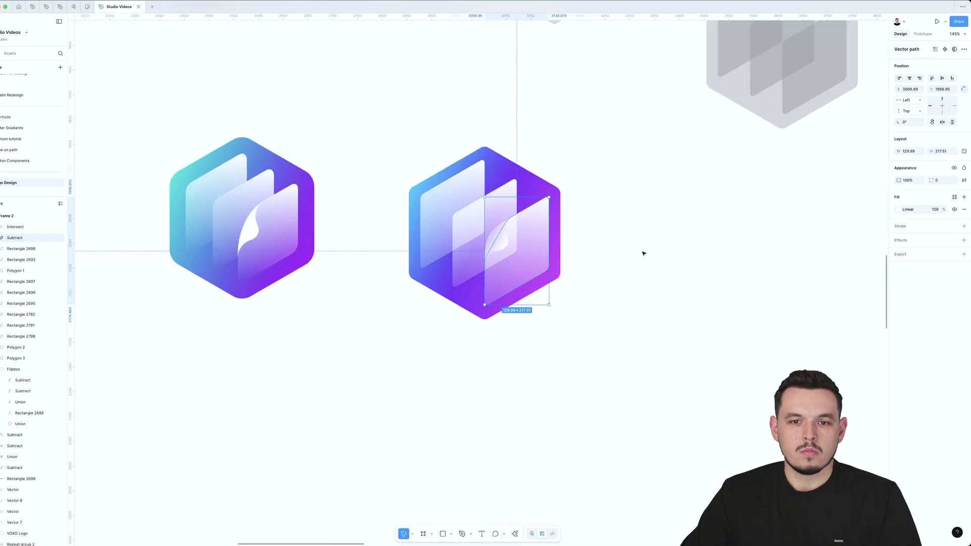
Group all parts of the rebuilt hexagon logo and move the group slightly up and to the left.
scroll(644, 254, left, 3)
scroll(643, 253, up, 1)
drag(686, 143, 466, 364)
key(super+g)
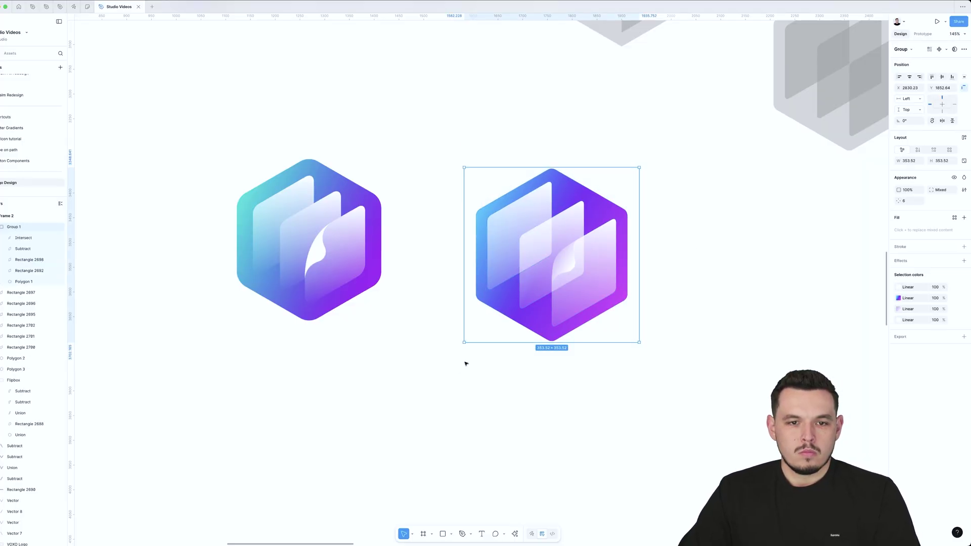
mouse_move(577, 248)
mouse_down()
mouse_move(575, 237)
mouse_move(563, 237)
mouse_up()
Duplicate the grouped logo and place the copy to the left of the original Flipbox logo.
scroll(562, 237, left, 3)
click(405, 226)
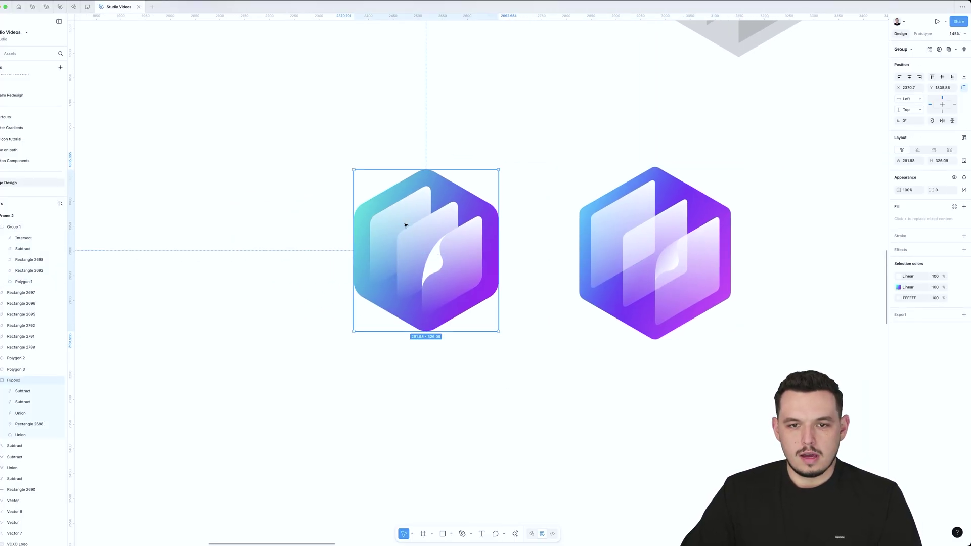
click(628, 245)
scroll(632, 248, right, 2)
drag(639, 251, 251, 291)
scroll(458, 307, left, 5)
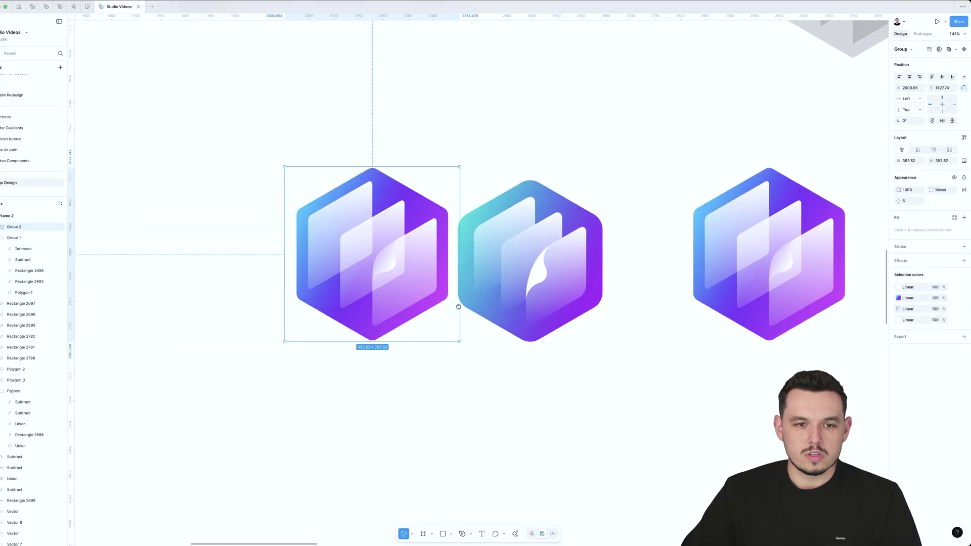
drag(458, 307, 579, 315)
Set the end stop of the middle panel's gradient in the copied logo to 100% opacity.
double_click(449, 226)
scroll(549, 265, up, 2)
click(504, 238)
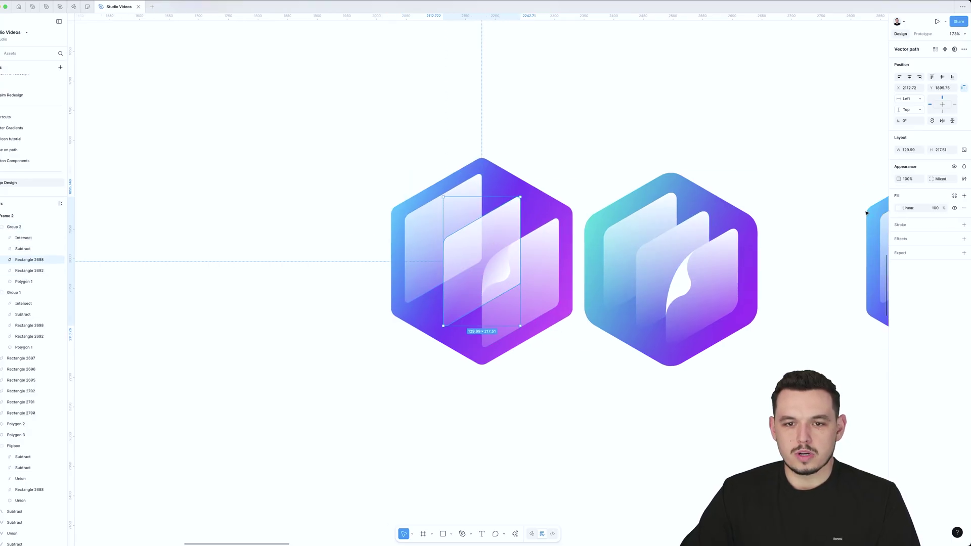
click(899, 210)
drag(862, 296, 860, 295)
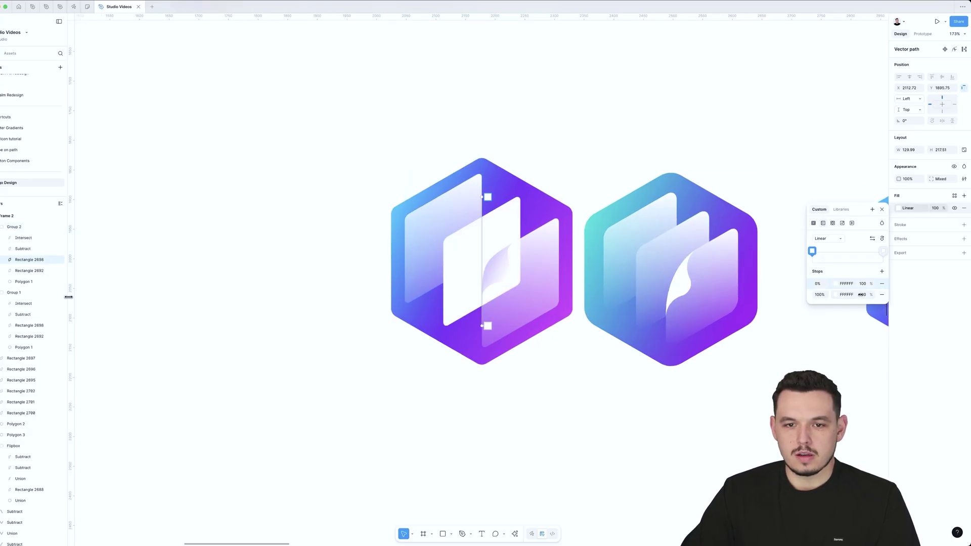
Recolour the end stop of the middle panel's gradient with a blue-violet sampled from the left panel's lower area.
click(487, 326)
key(i)
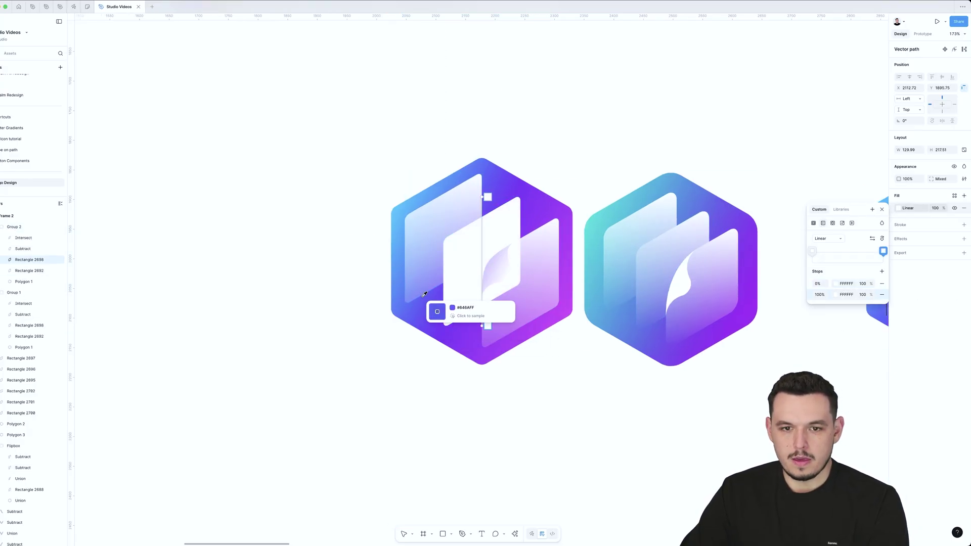
click(421, 289)
key(Escape)
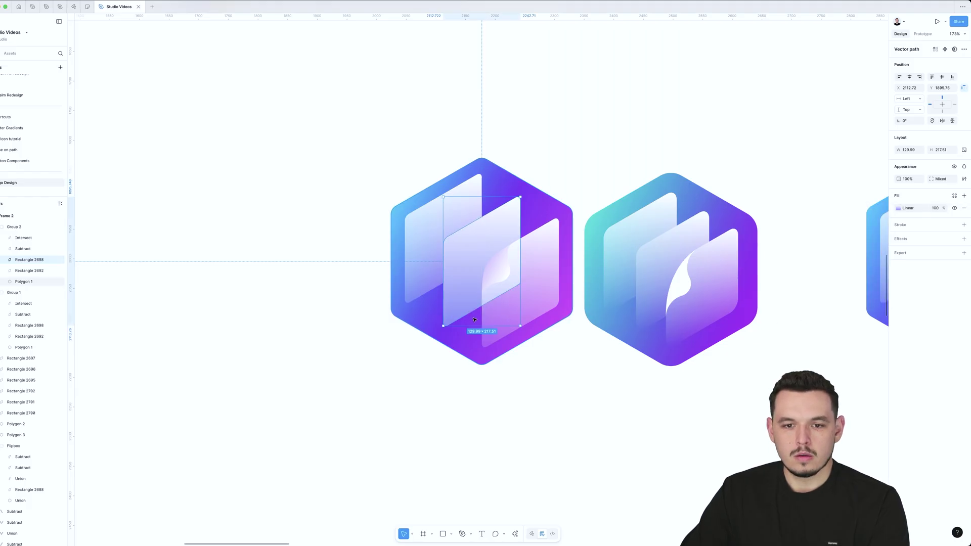
Set the end stop of the middle panel's gradient in the copied logo to light violet D1B1FF at 60% opacity.
click(892, 208)
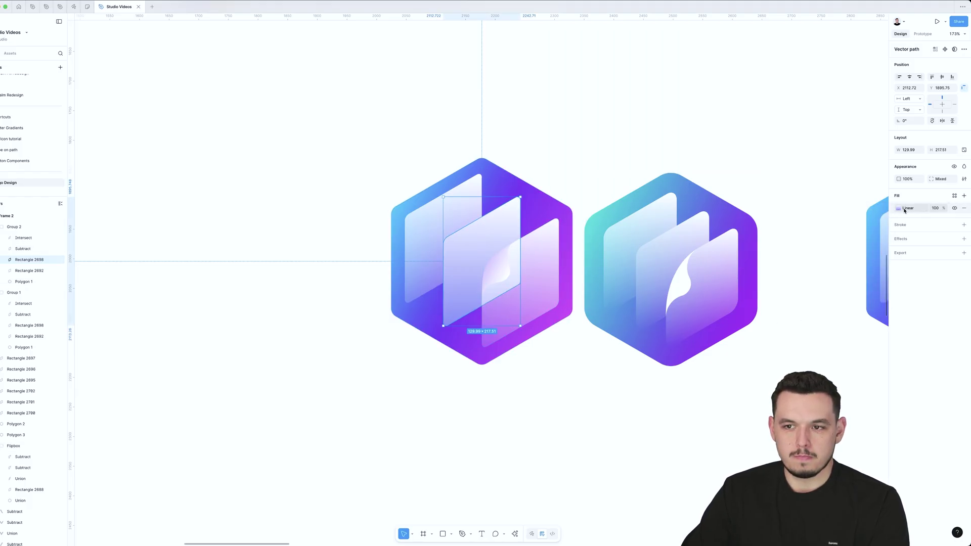
click(900, 208)
click(487, 327)
key(ctrl+v)
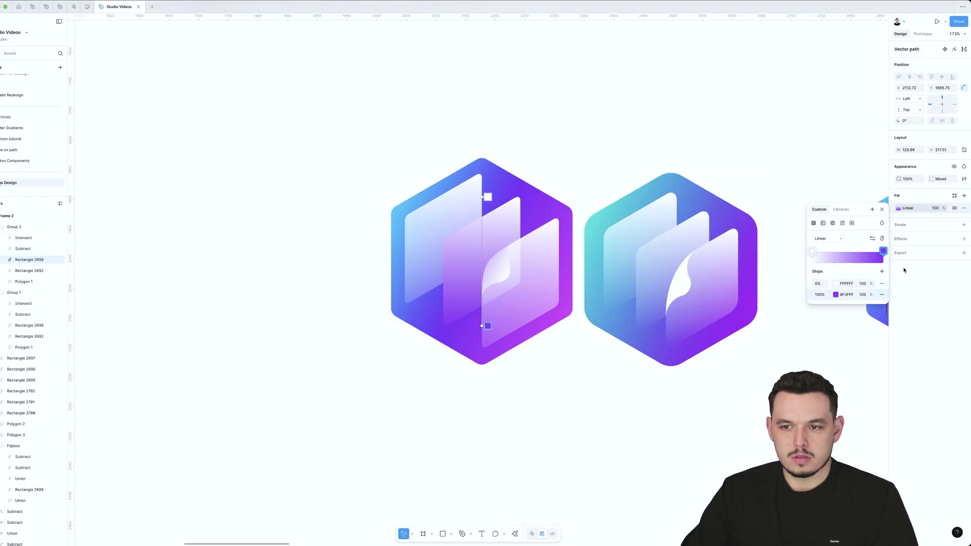
click(835, 295)
drag(784, 309, 752, 294)
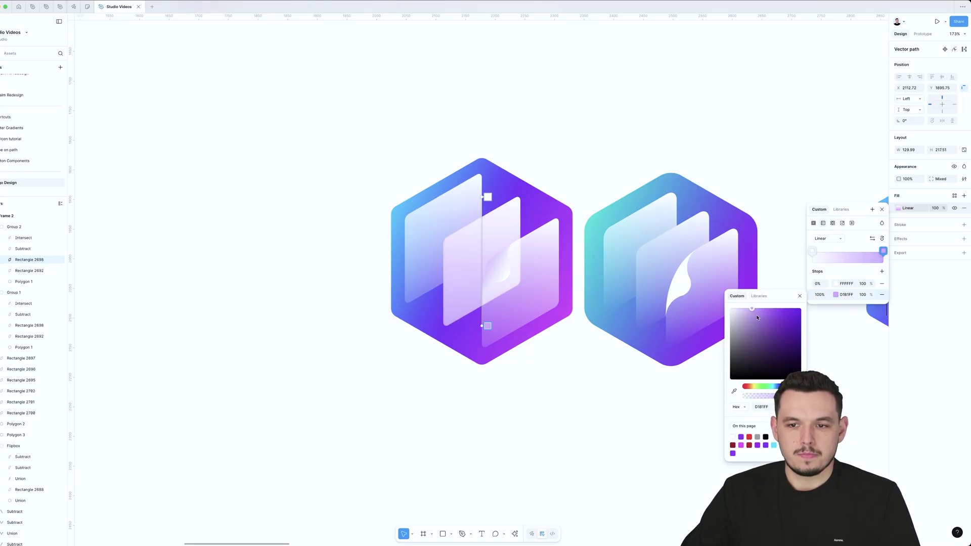
click(862, 295)
text(60)
key(Return)
click(487, 368)
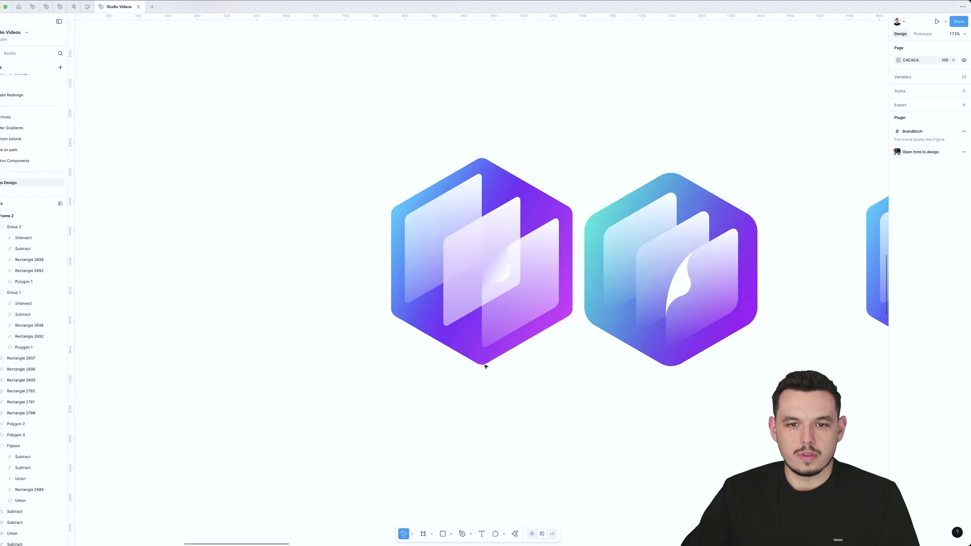
Duplicate the copied logo's middle panel and subtract the duplicate from the left panel.
click(470, 258)
double_click(470, 257)
key(ctrl+d)
shift+click(464, 217)
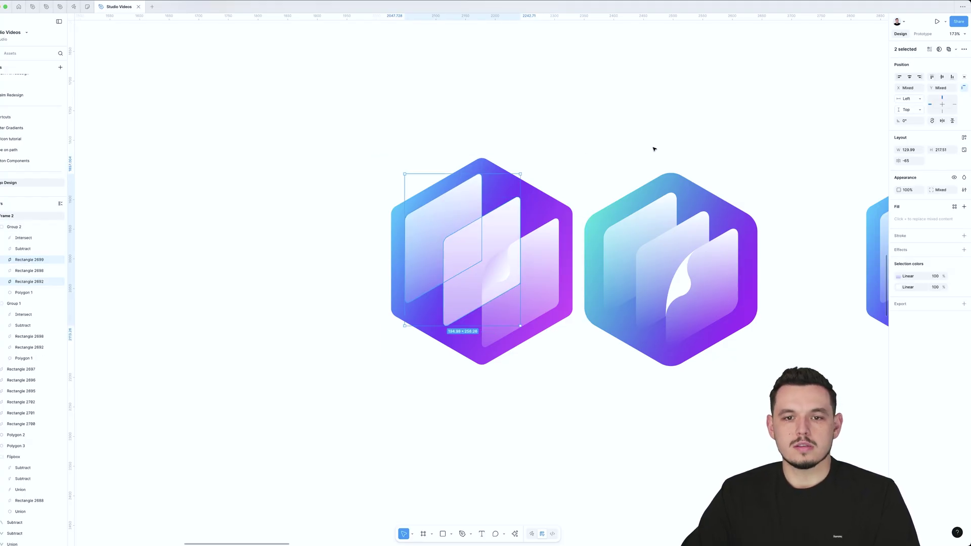
click(955, 49)
click(926, 74)
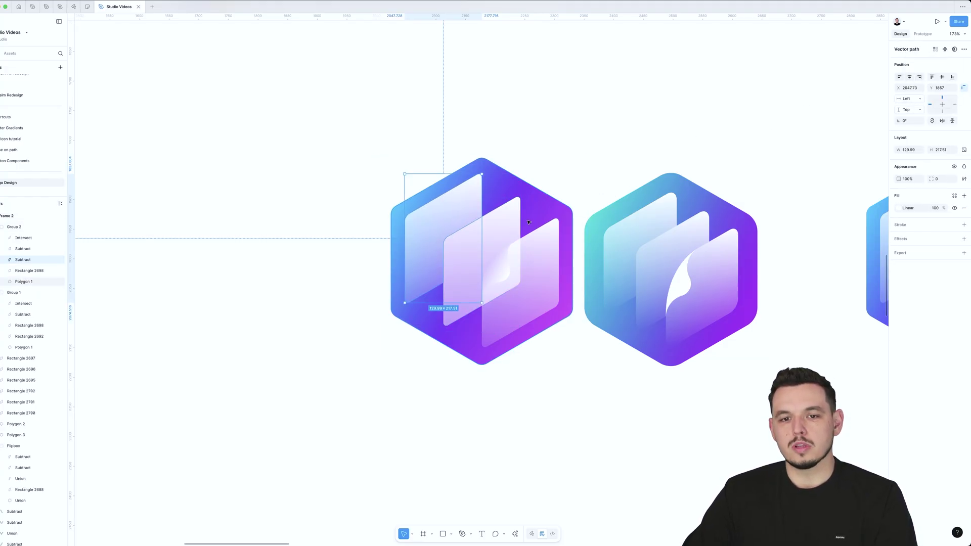
Copy the properties of the rebuilt logo's left panel and paste them onto the middle panel of the copied logo.
click(497, 225)
super+click(654, 264)
scroll(877, 259, right, 3)
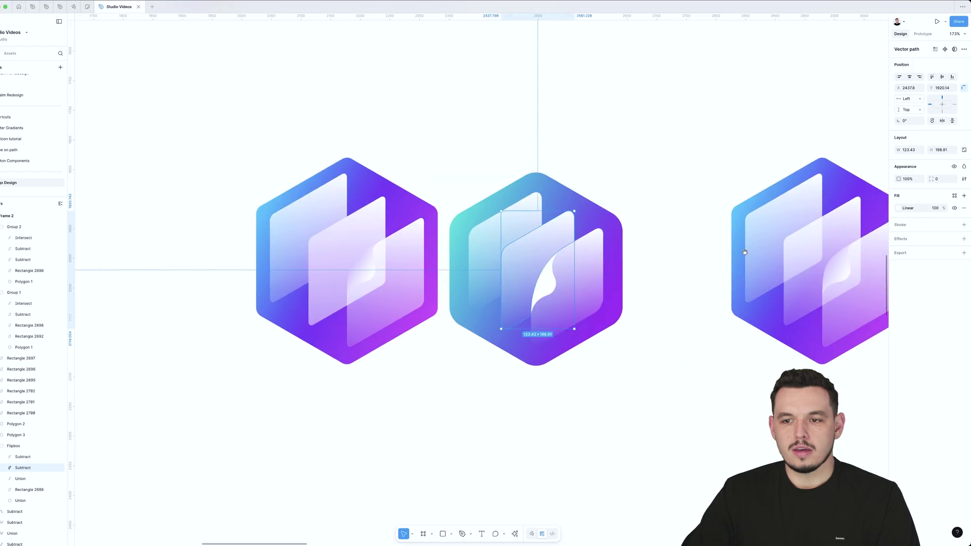
super+click(756, 253)
key(alt+super+c)
super+click(339, 255)
key(alt+super+v)
drag(293, 349, 391, 356)
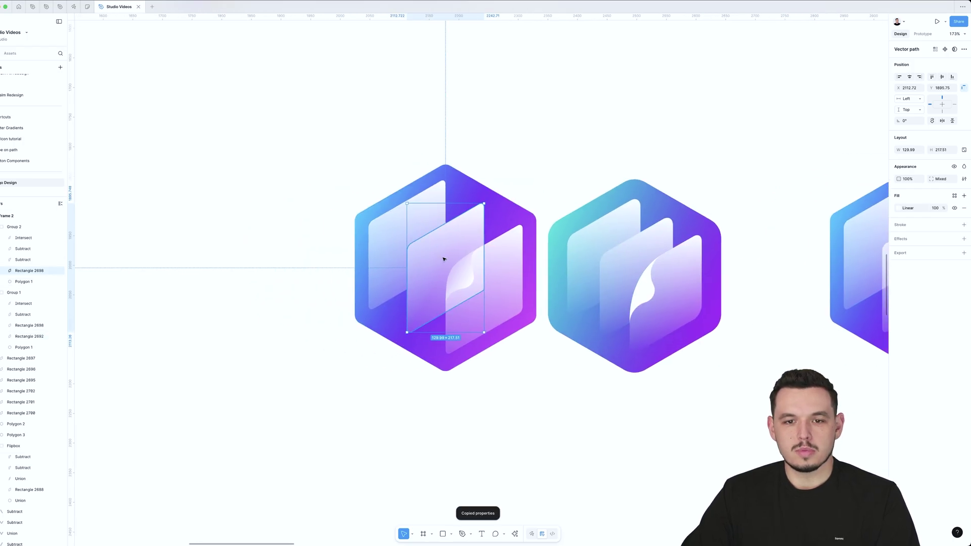
key(ctrl+v)
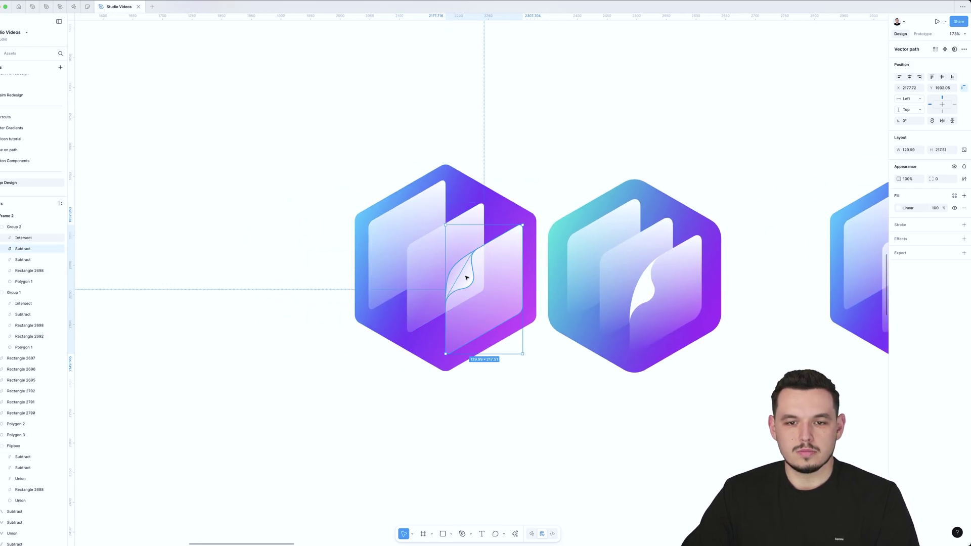
Subtract a united copy of the right panel and its page-peel from the copied logo's middle panel.
click(949, 49)
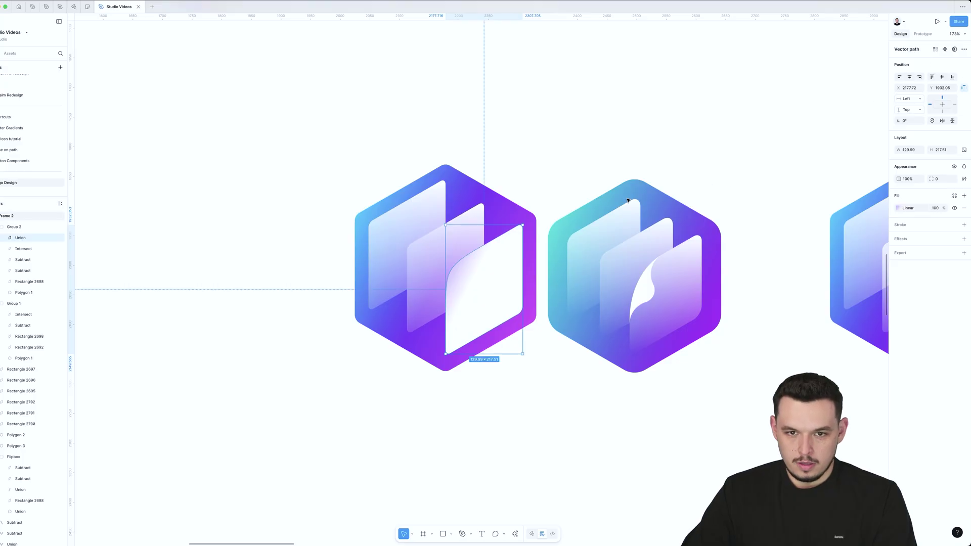
shift+click(441, 264)
click(955, 49)
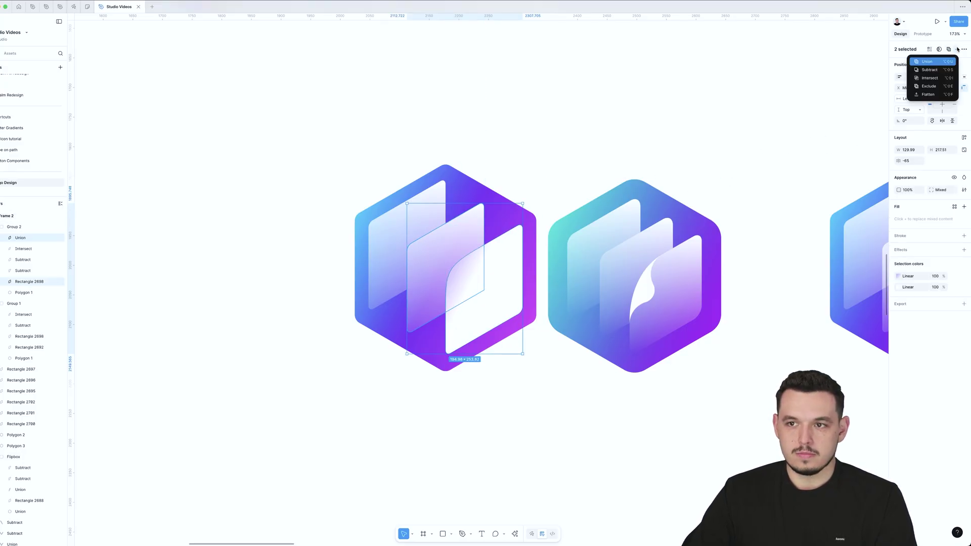
click(926, 70)
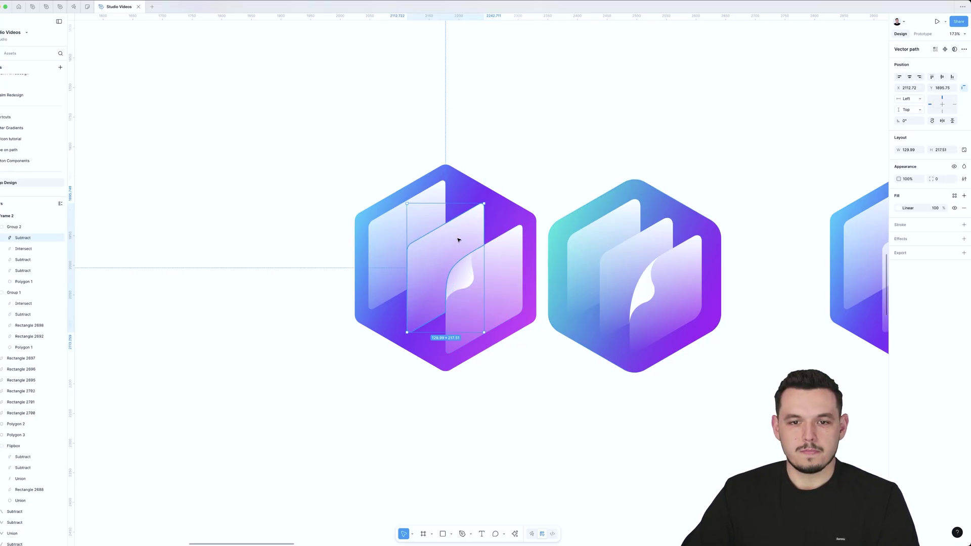
Copy the properties of the right panel in the copied logo and clear the selection.
click(514, 268)
key(ctrl+alt+c)
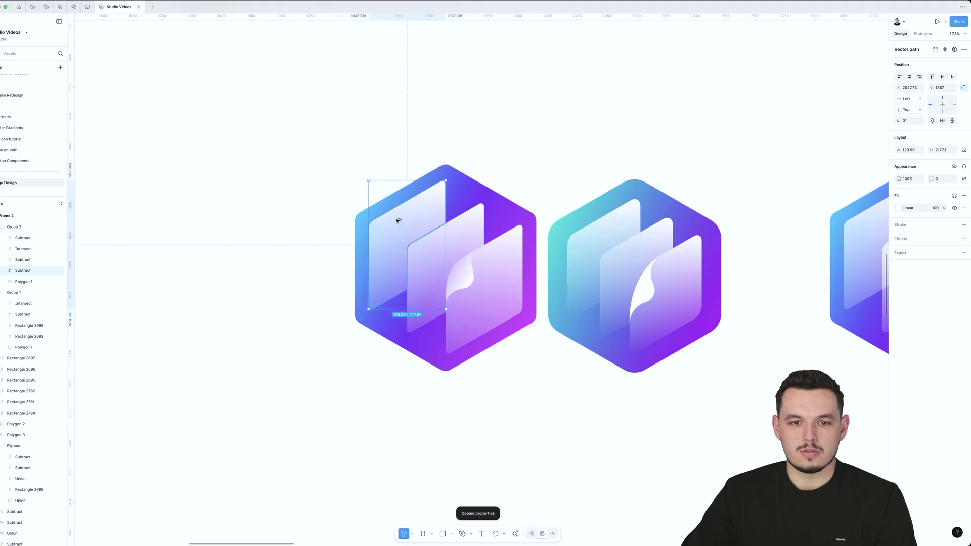
click(543, 123)
Move the refined logo group further left, away from the original Flipbox logo.
scroll(549, 136, down, 3)
scroll(546, 139, up, 2)
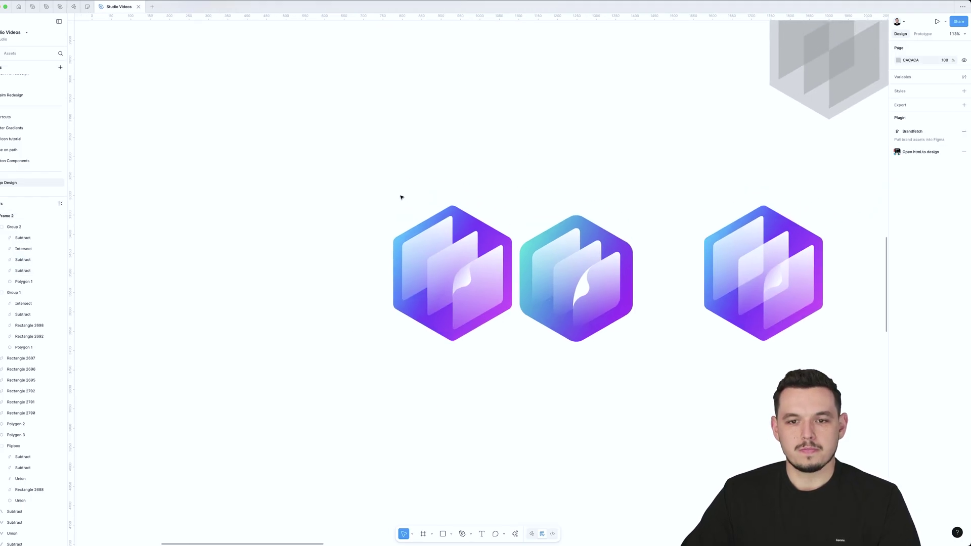
drag(511, 318, 468, 318)
scroll(467, 319, down, 2)
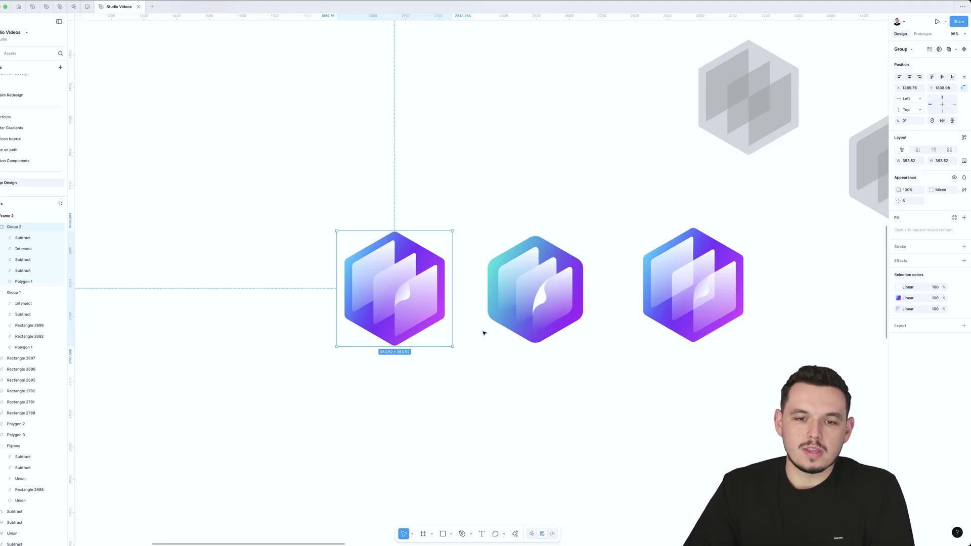
scroll(484, 334, down, 5)
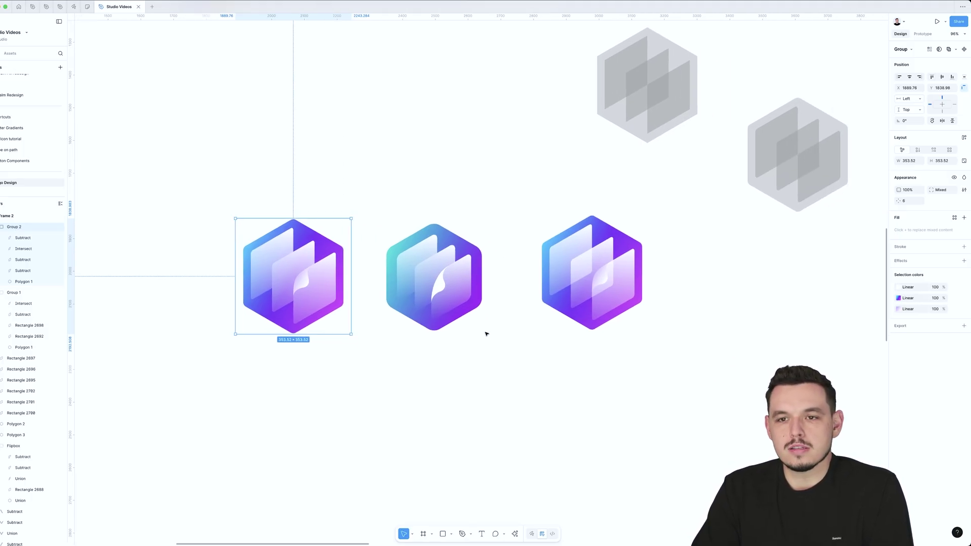